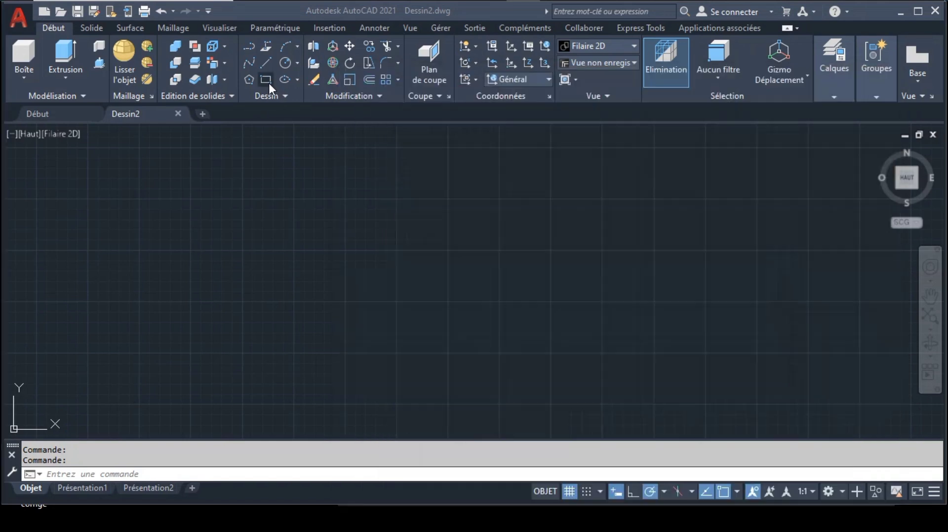
pyautogui.click(296, 241)
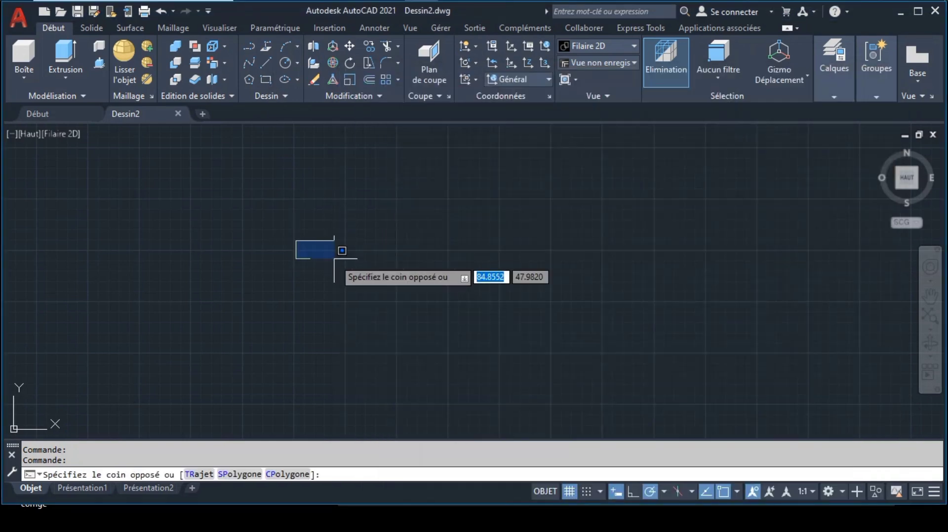
pyautogui.click(314, 175)
pyautogui.click(265, 79)
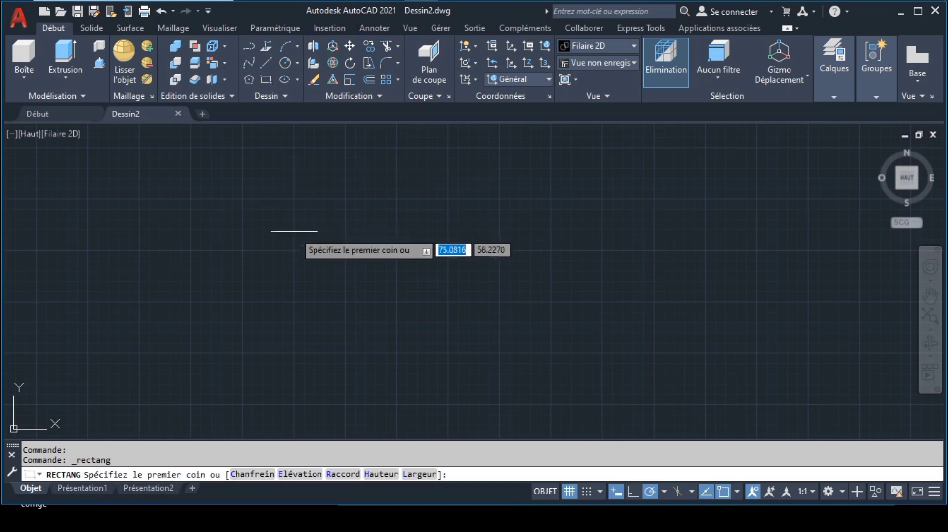
pyautogui.click(294, 237)
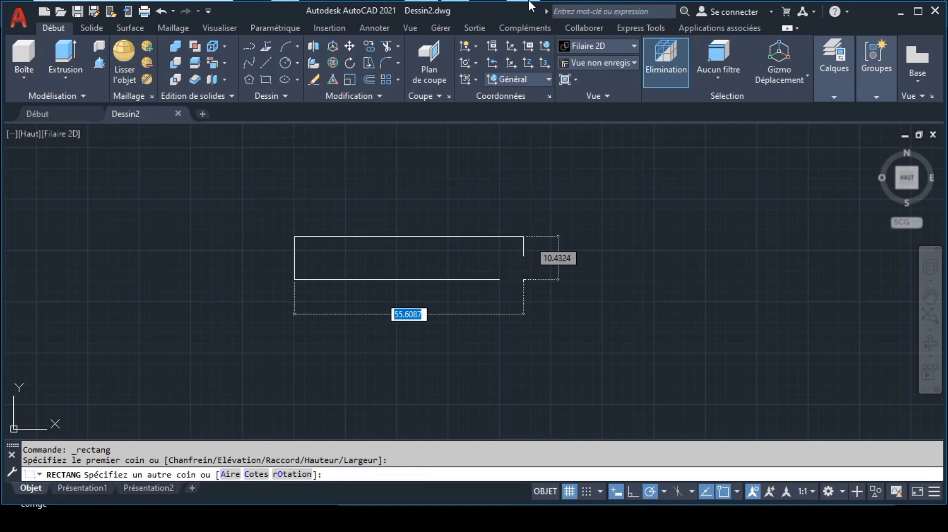
# Step: Switch to the reference part image, trace the green plate's upper edges, circle the 74 dimension, and return to AutoCAD
pyautogui.moveTo(529, 5)
pyautogui.click(516, 94)
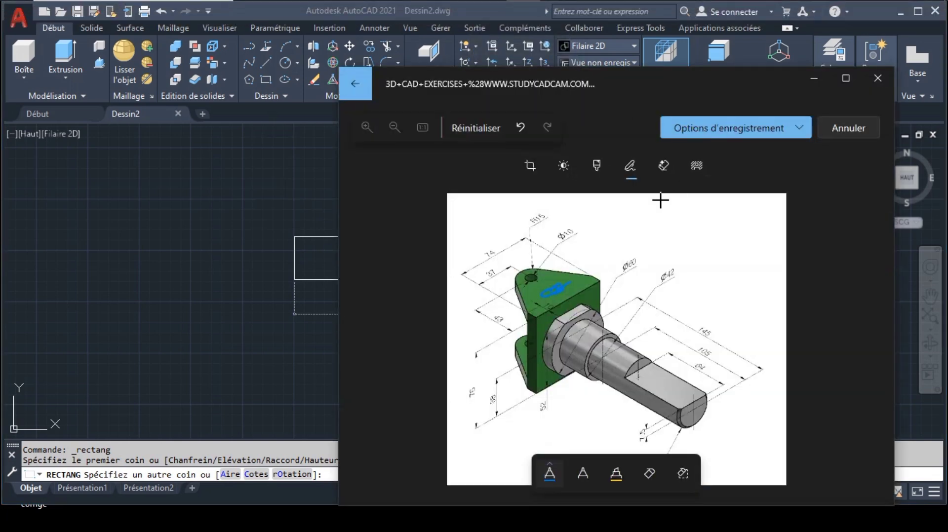
pyautogui.click(846, 78)
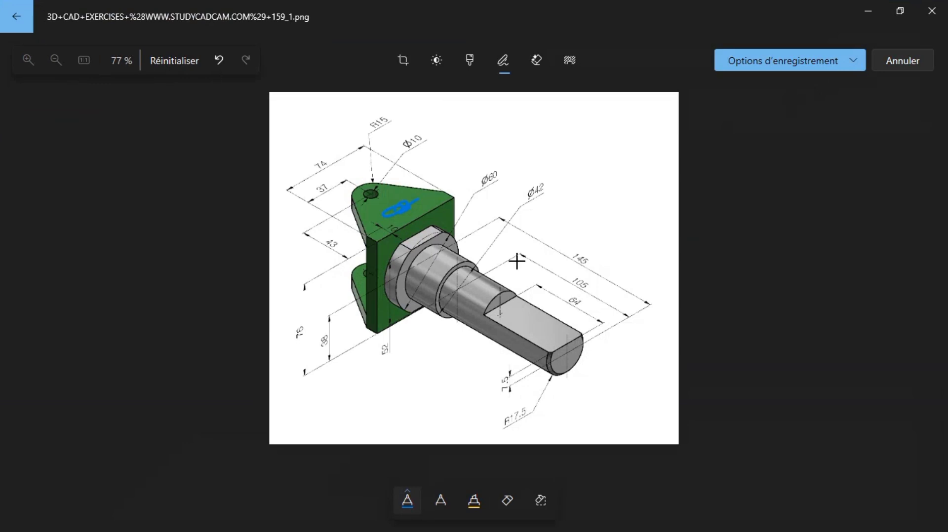
pyautogui.moveTo(381, 240); pyautogui.dragTo(454, 196)
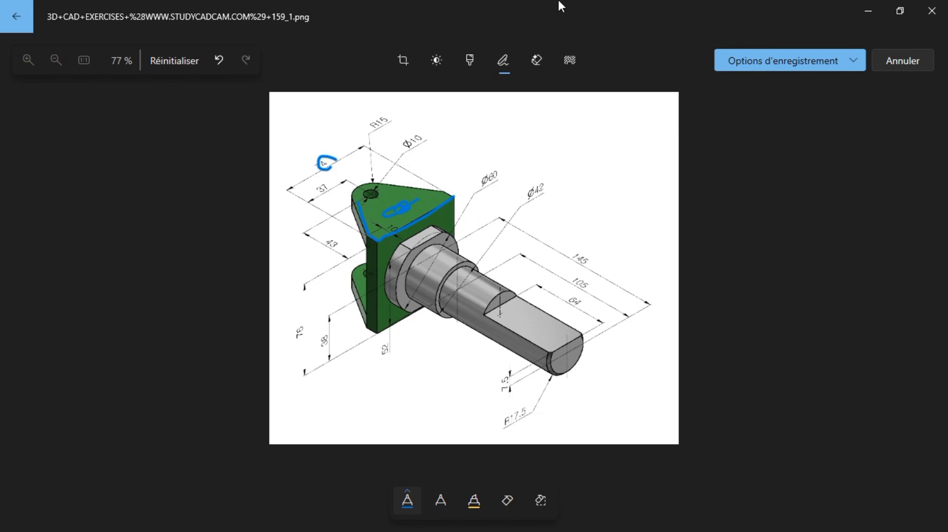
pyautogui.doubleClick(619, 5)
pyautogui.moveTo(528, 3)
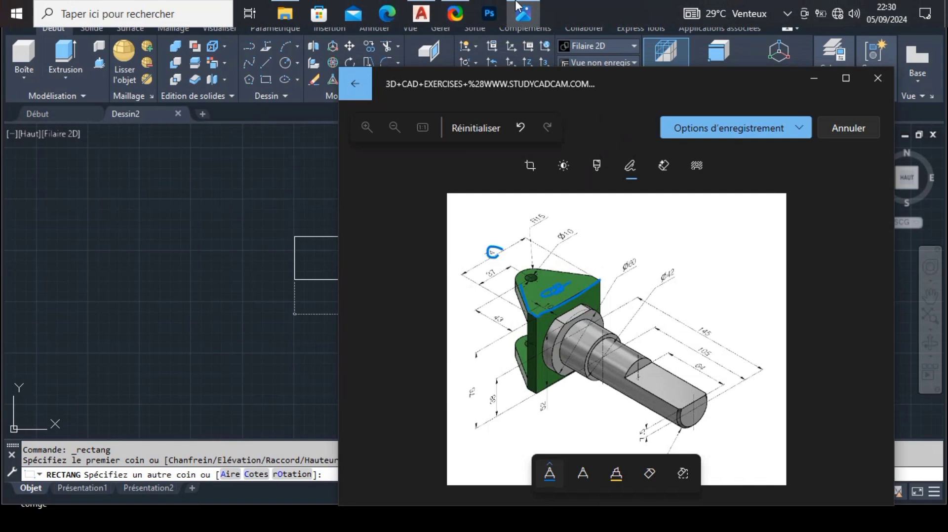
pyautogui.click(429, 7)
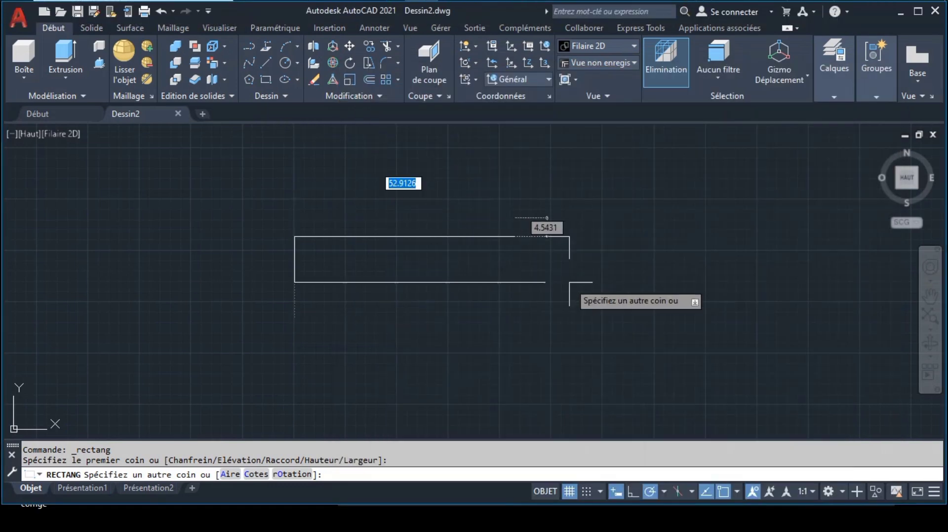
pyautogui.write('74')
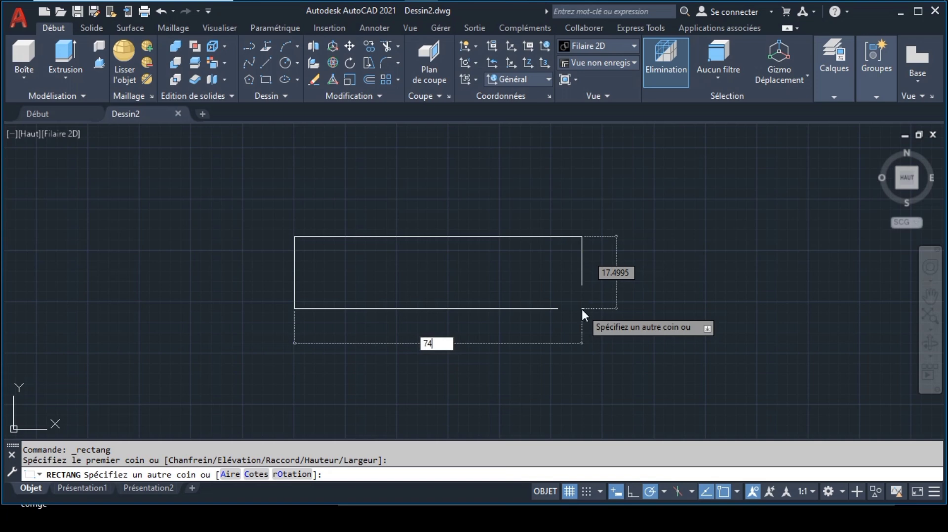
pyautogui.press('Return')
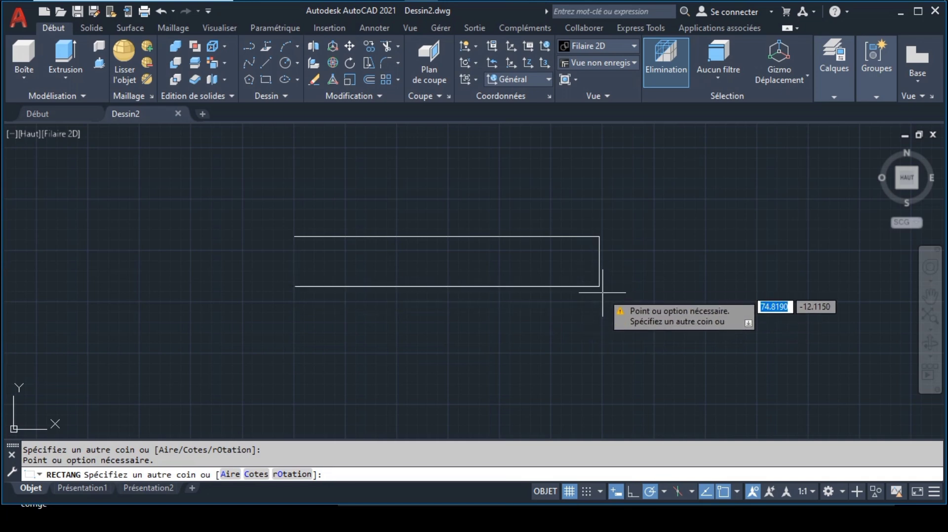
pyautogui.press('Escape')
# Step: Draw a rectangle 74 units wide and 10 units high in the top view
pyautogui.click(266, 79)
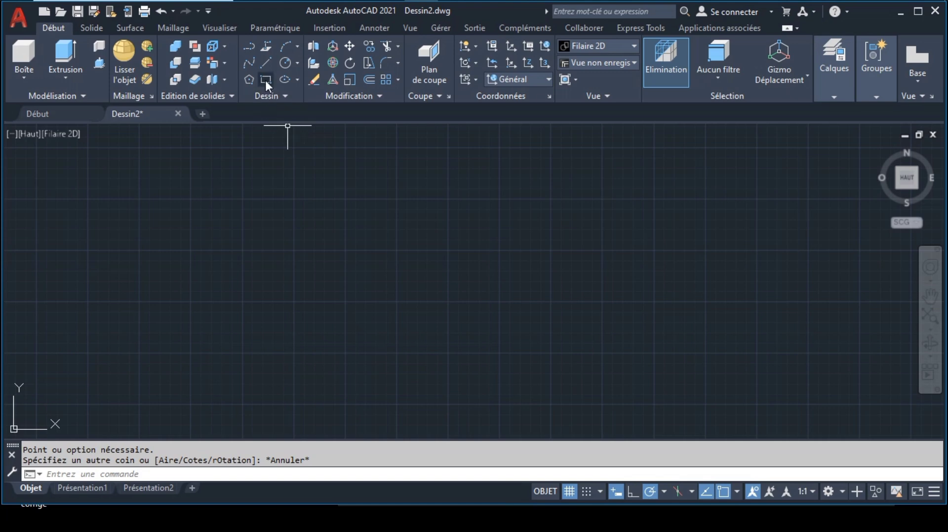
pyautogui.click(332, 255)
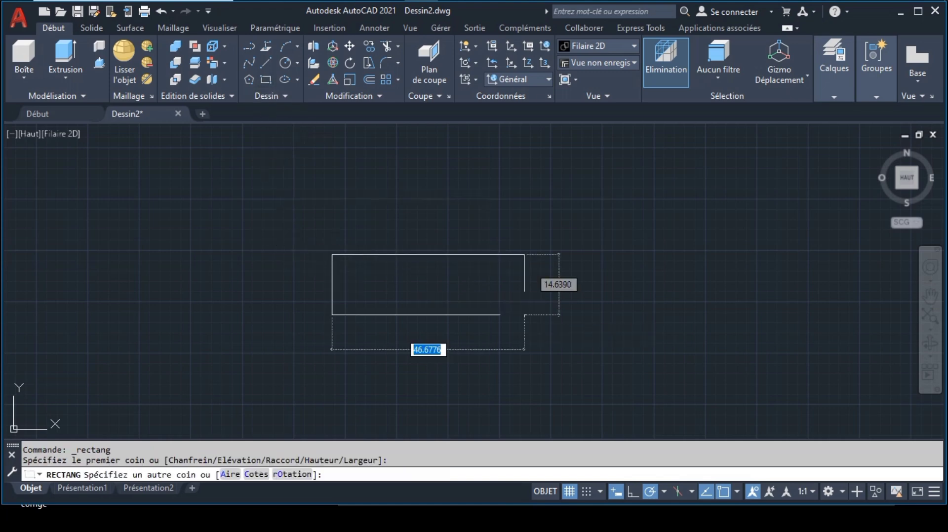
pyautogui.write('74')
pyautogui.press('Tab')
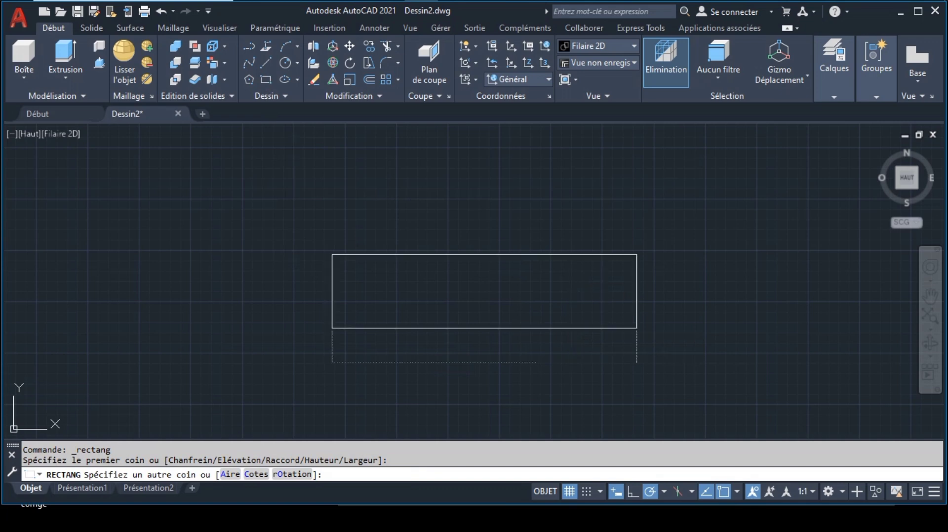
pyautogui.press('Return')
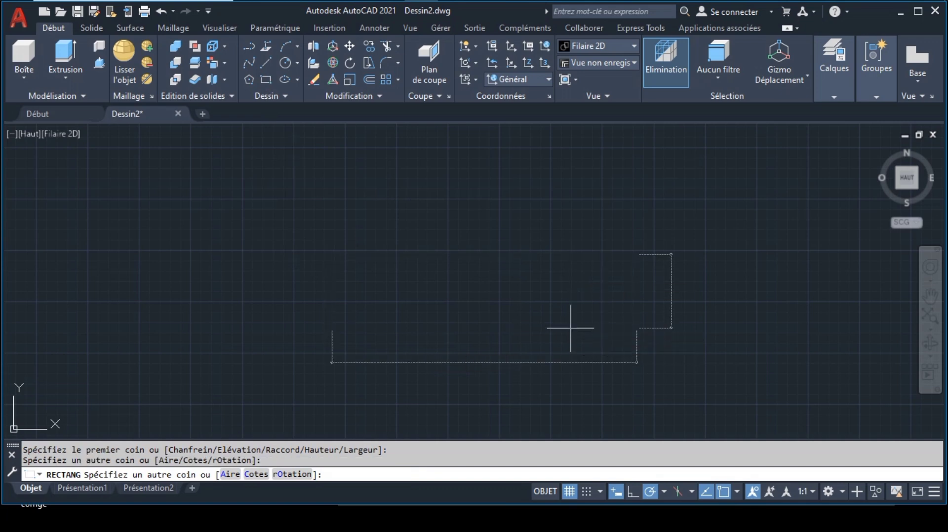
pyautogui.write('10')
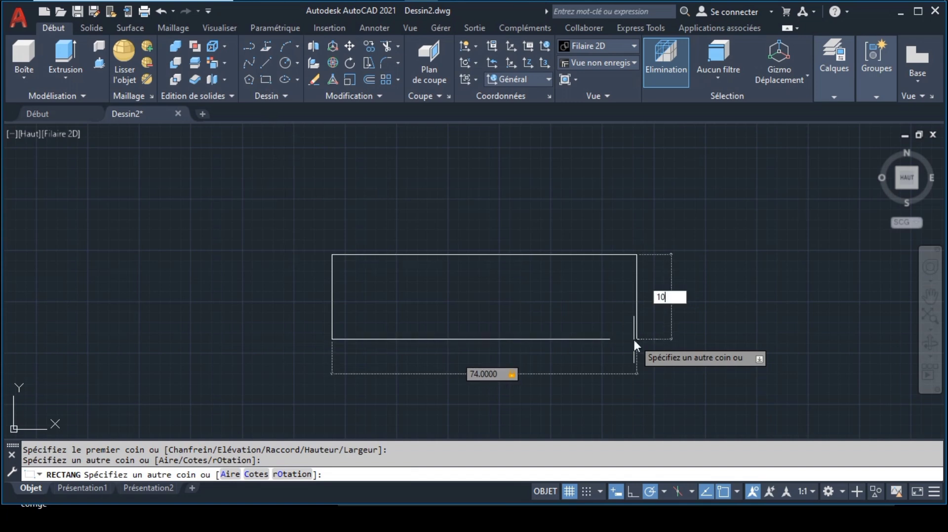
pyautogui.press('Return')
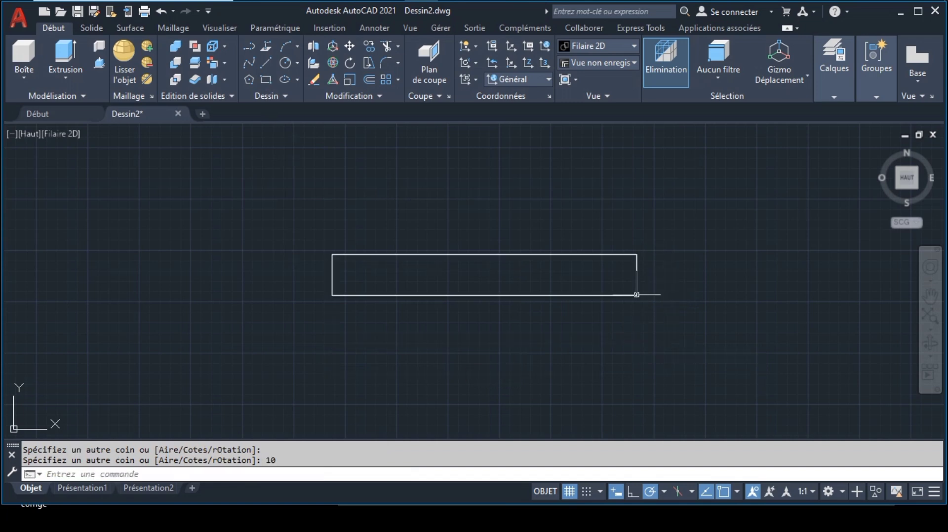
# Step: Switch to the reference part image, enlarge its window, circle the 43 dimension of the green plate, and return to AutoCAD
pyautogui.click(931, 297)
pyautogui.moveTo(720, 306); pyautogui.dragTo(722, 342)
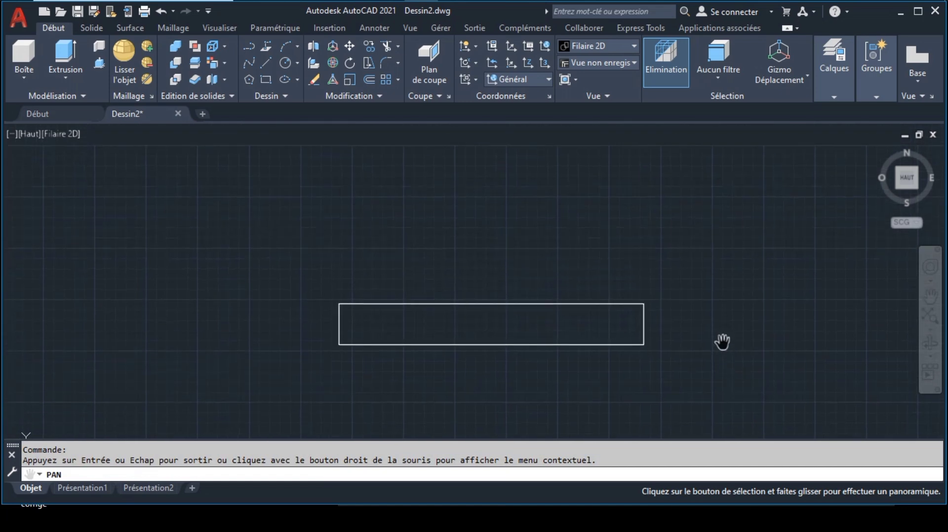
pyautogui.press('Escape')
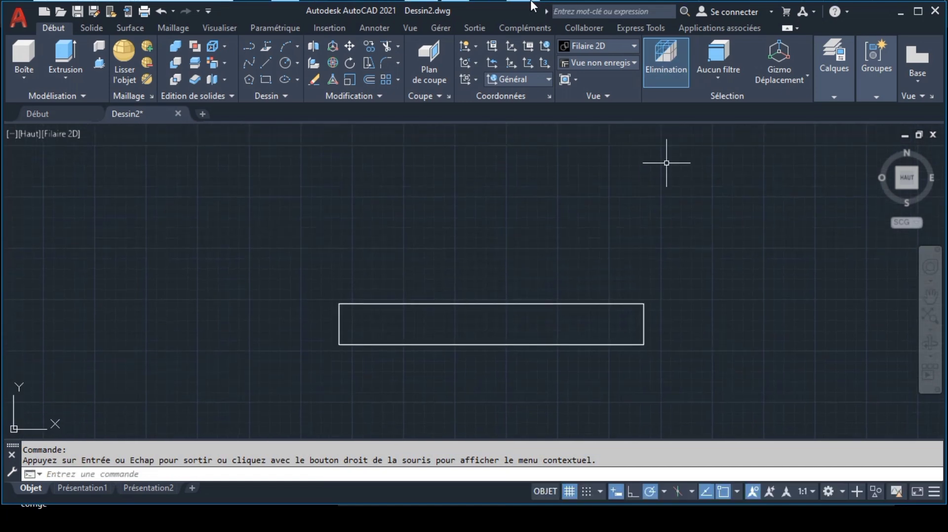
pyautogui.moveTo(531, 6)
pyautogui.click(528, 91)
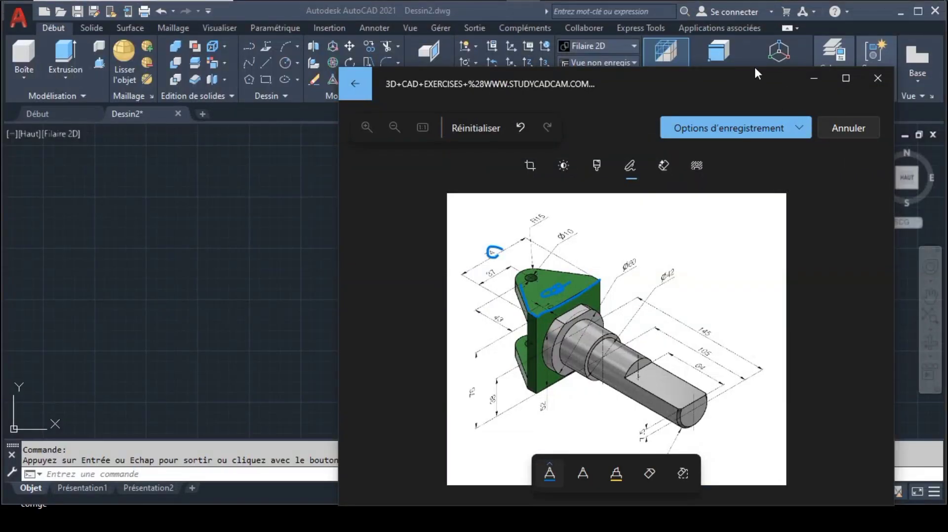
pyautogui.moveTo(754, 67); pyautogui.dragTo(702, 10)
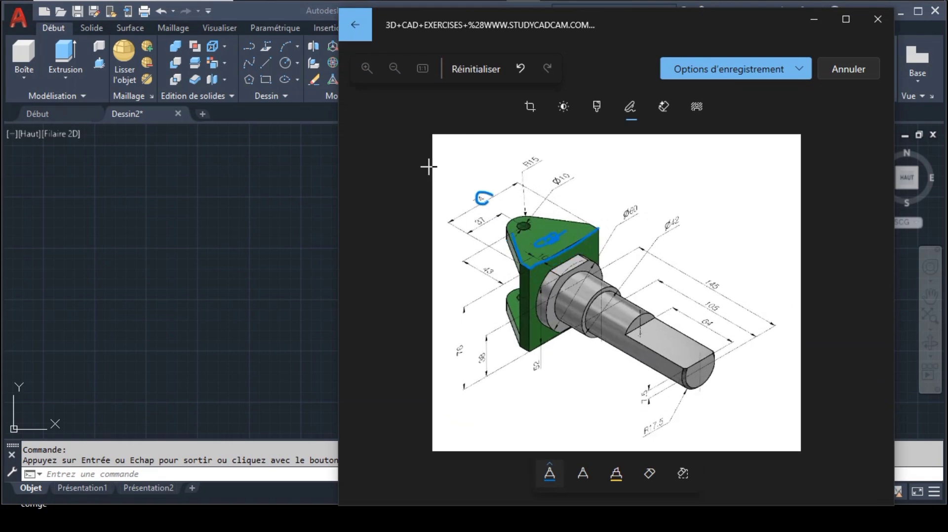
pyautogui.moveTo(294, 195); pyautogui.dragTo(53, 191)
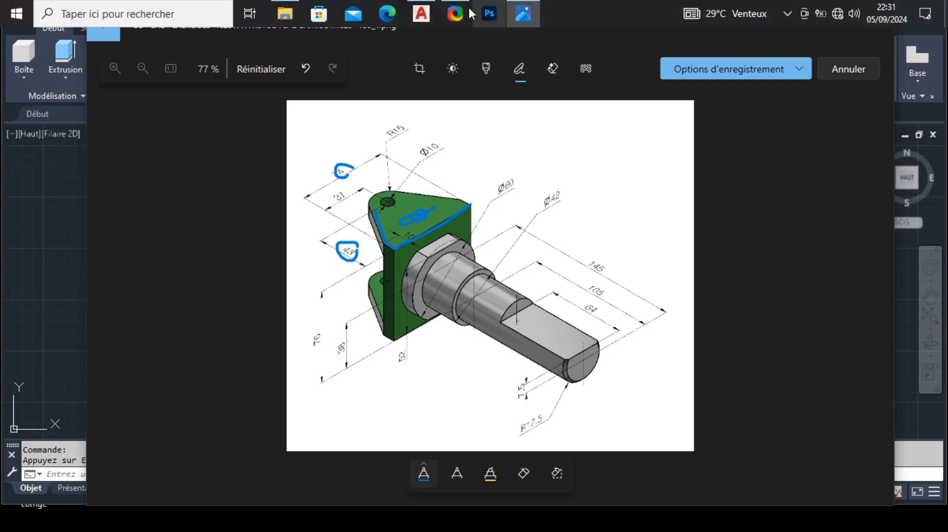
pyautogui.click(425, 13)
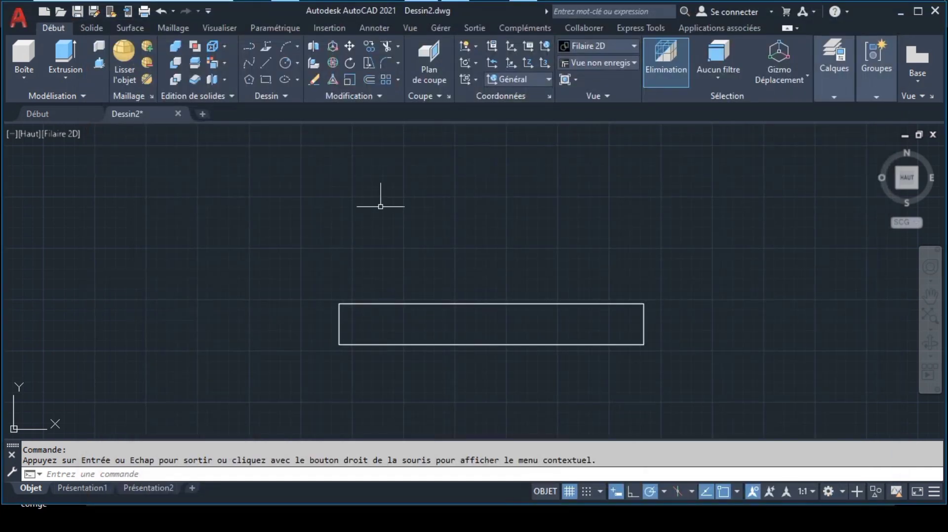
# Step: Draw a vertical line 43 units long upward from the midpoint of the rectangle's lower edge
pyautogui.click(265, 67)
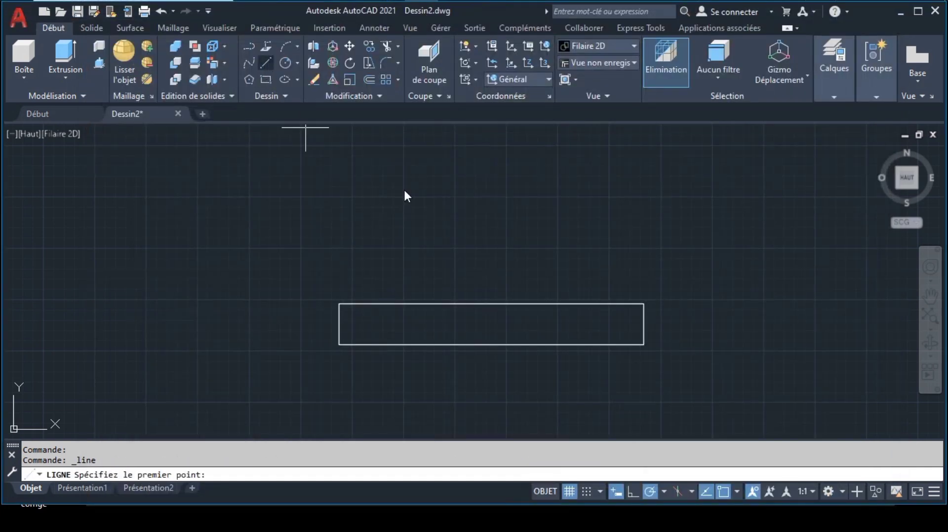
pyautogui.click(491, 344)
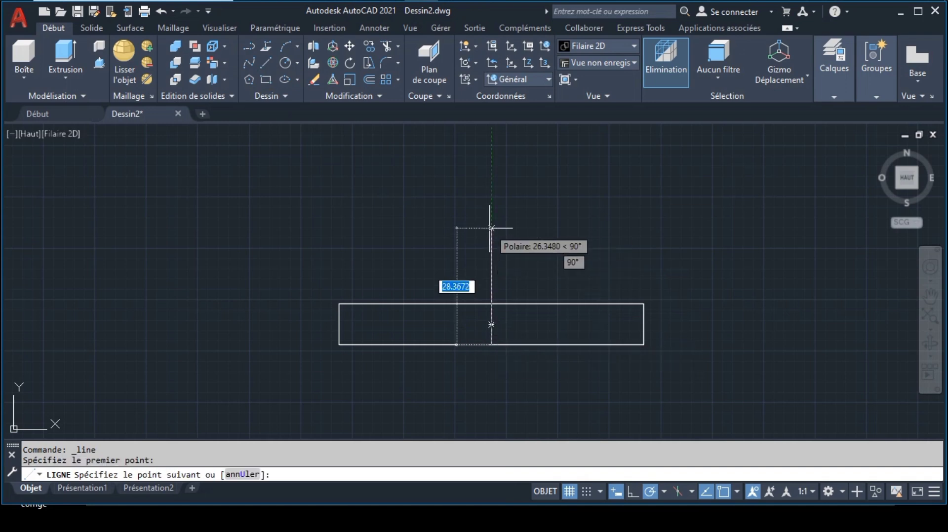
pyautogui.write('40')
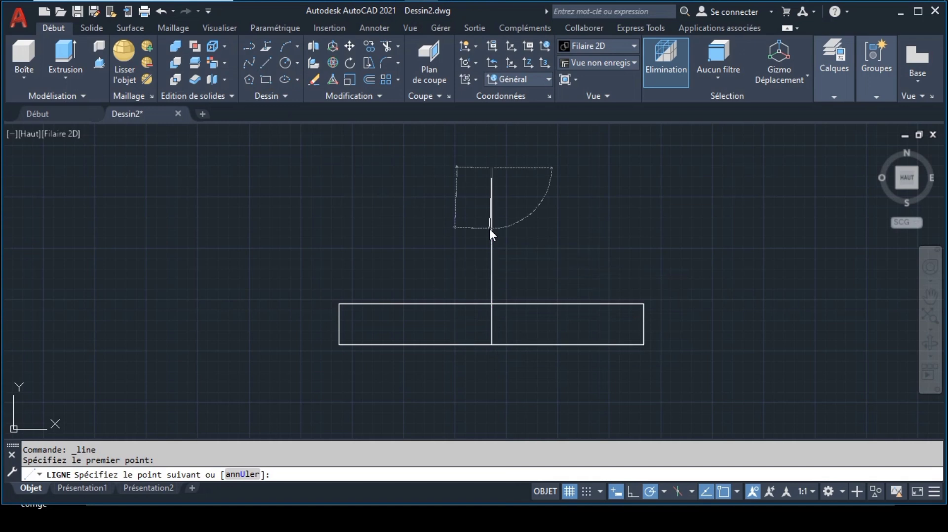
pyautogui.press('Return')
pyautogui.press('Return')
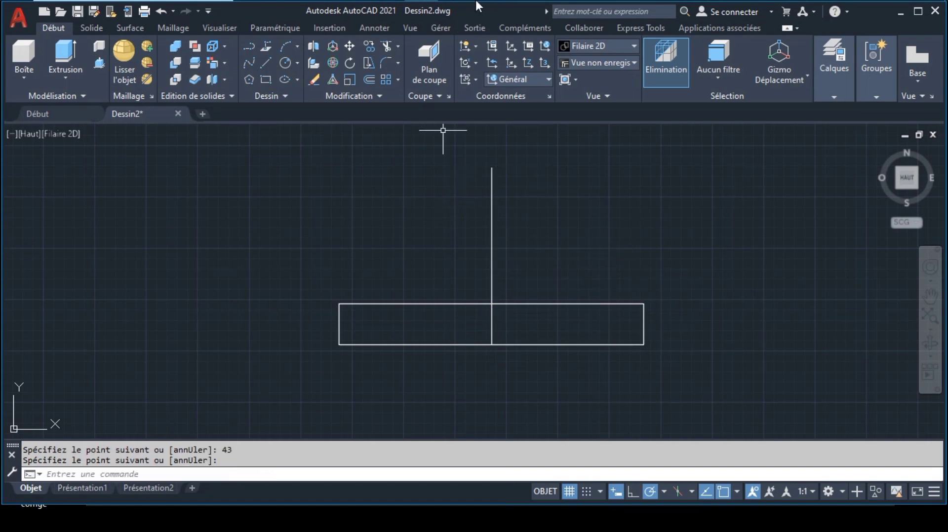
# Step: Mark the Ø10 hole dimension in the reference part image and return to AutoCAD
pyautogui.click(516, 2)
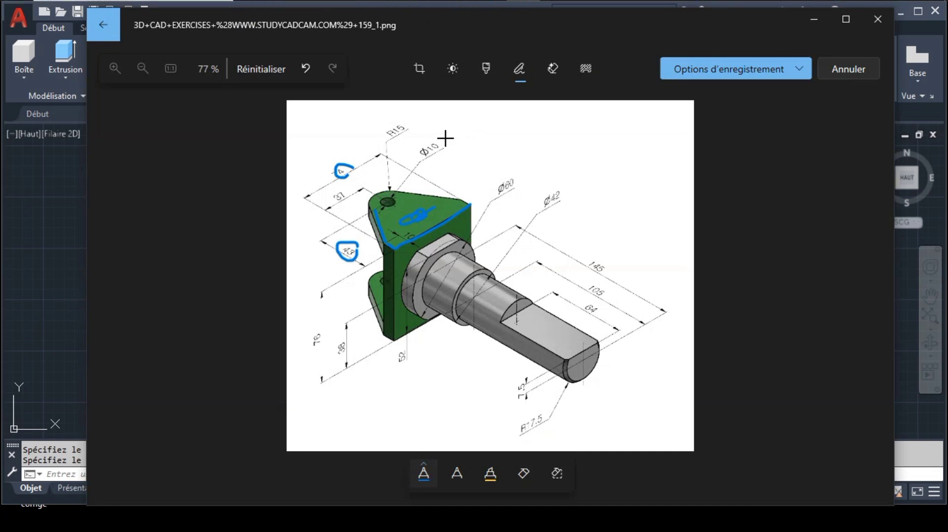
pyautogui.moveTo(436, 137)
pyautogui.mouseDown()
pyautogui.moveTo(419, 147)
pyautogui.moveTo(442, 165)
pyautogui.mouseUp()
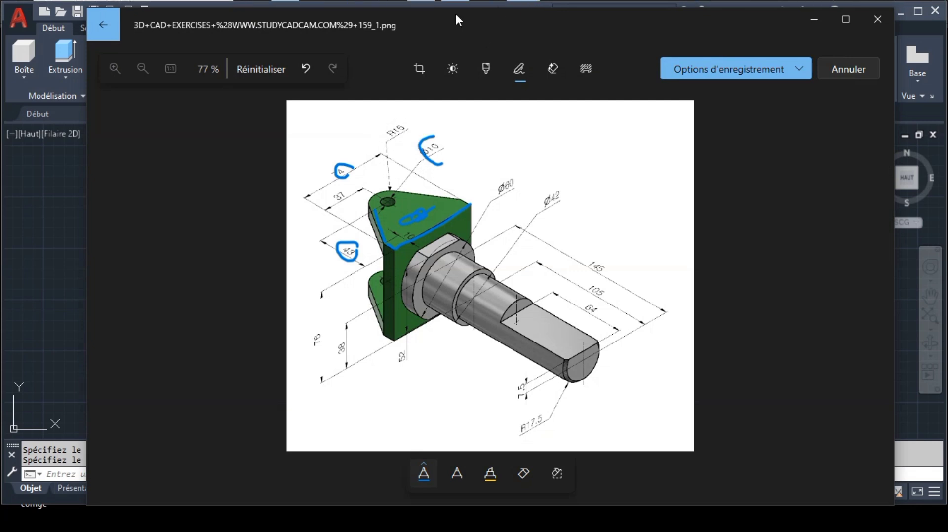
pyautogui.click(63, 154)
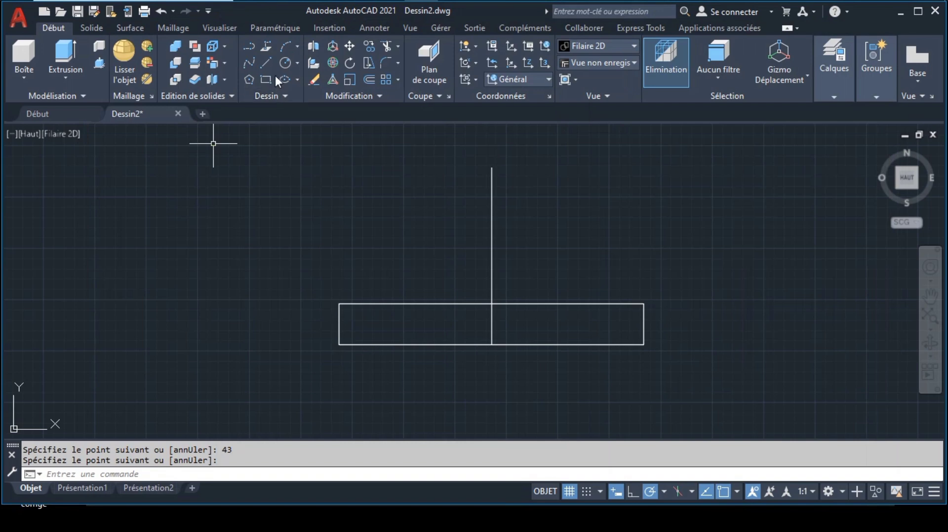
# Step: Draw a circle of radius 5 centred on the upper end of the vertical line
pyautogui.press('Return')
pyautogui.click(285, 62)
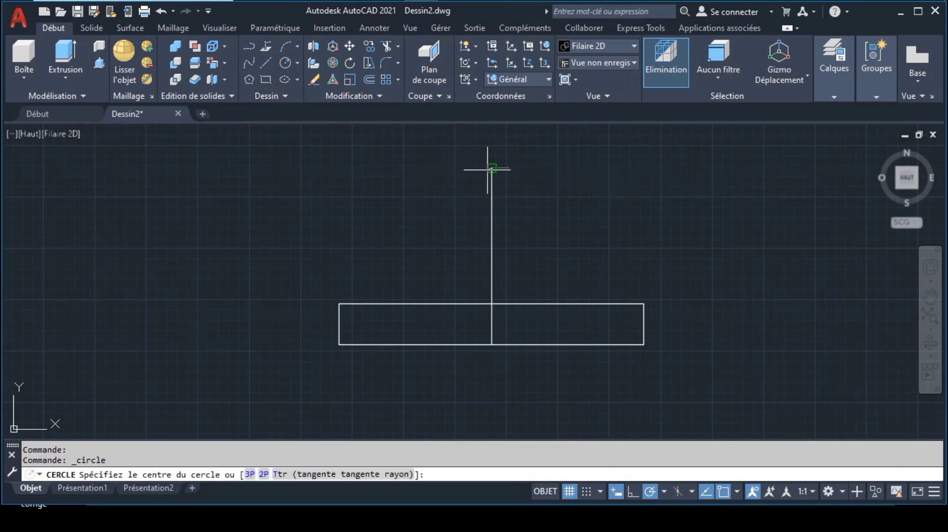
pyautogui.click(487, 169)
pyautogui.write('5')
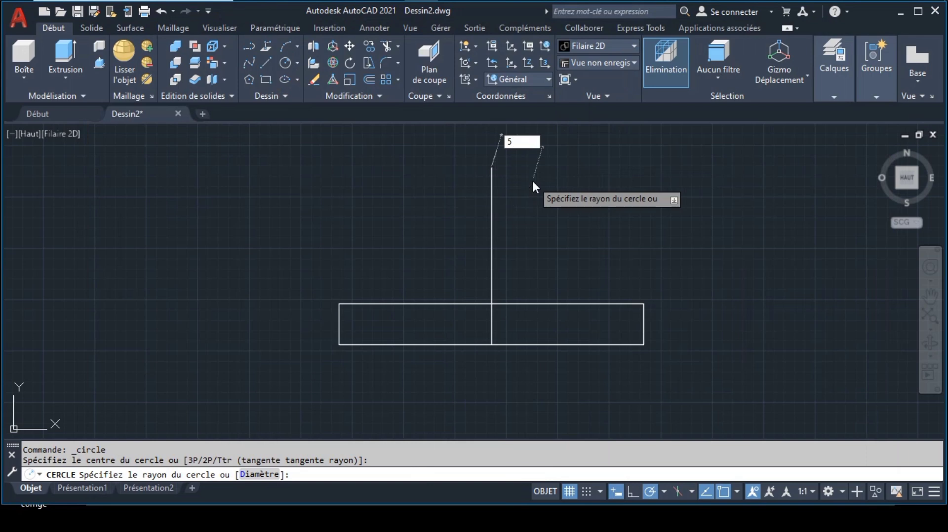
pyautogui.press('Return')
# Step: Draw a concentric circle of radius 15 around the small circle at the upper end of the line
pyautogui.press('Return')
pyautogui.click(491, 167)
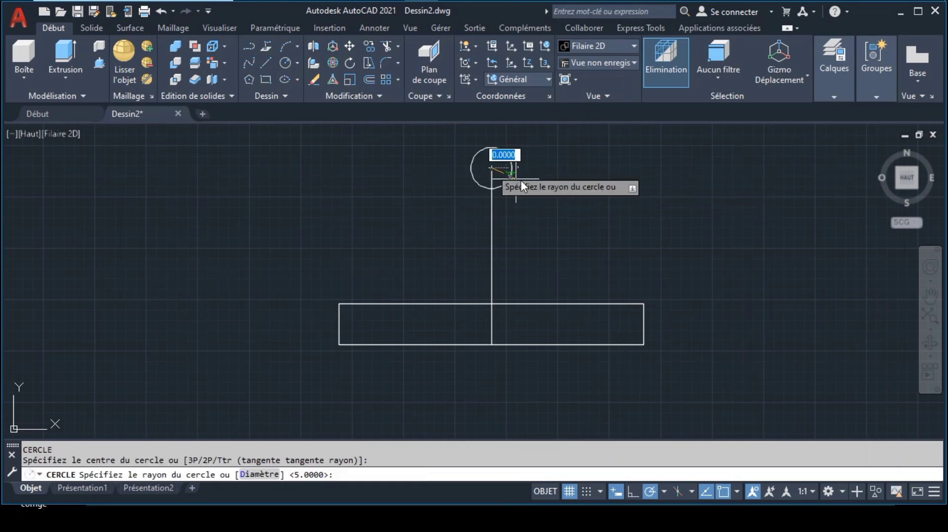
pyautogui.write('15')
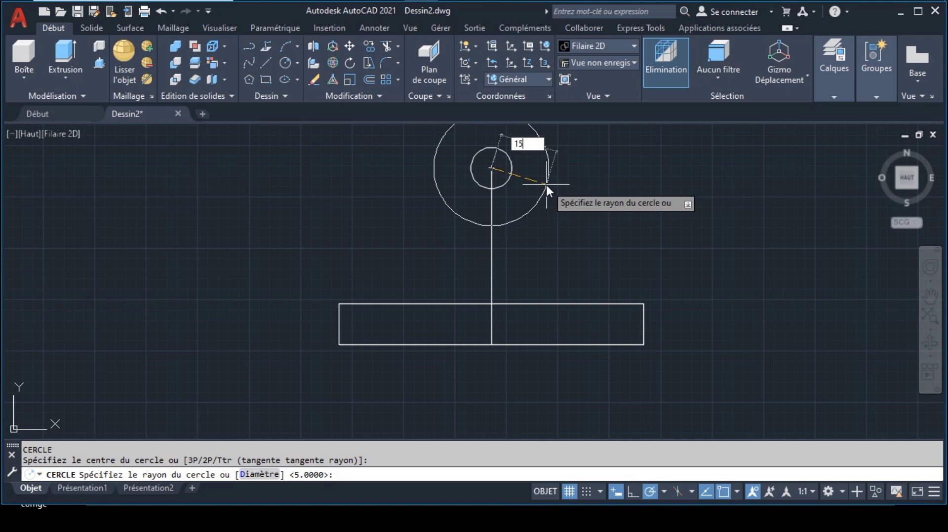
pyautogui.press('Return')
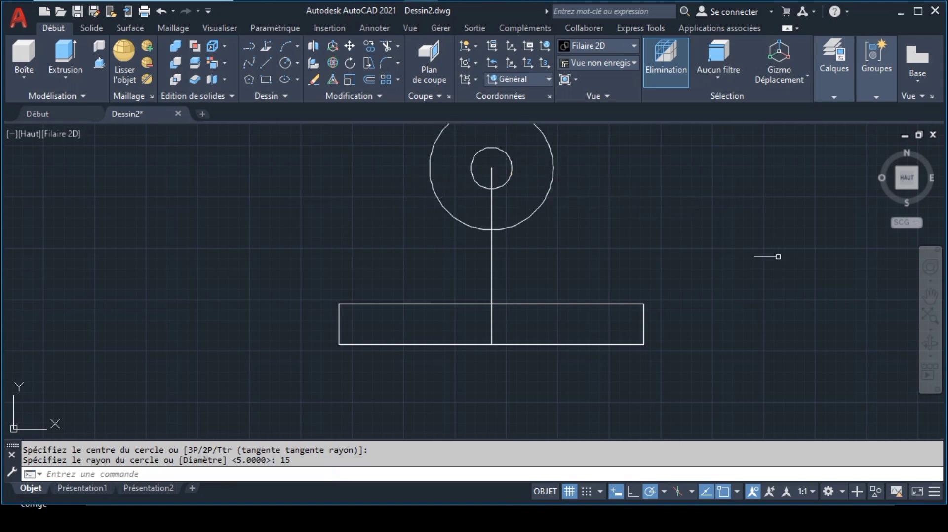
pyautogui.click(931, 296)
pyautogui.moveTo(804, 256); pyautogui.dragTo(789, 294)
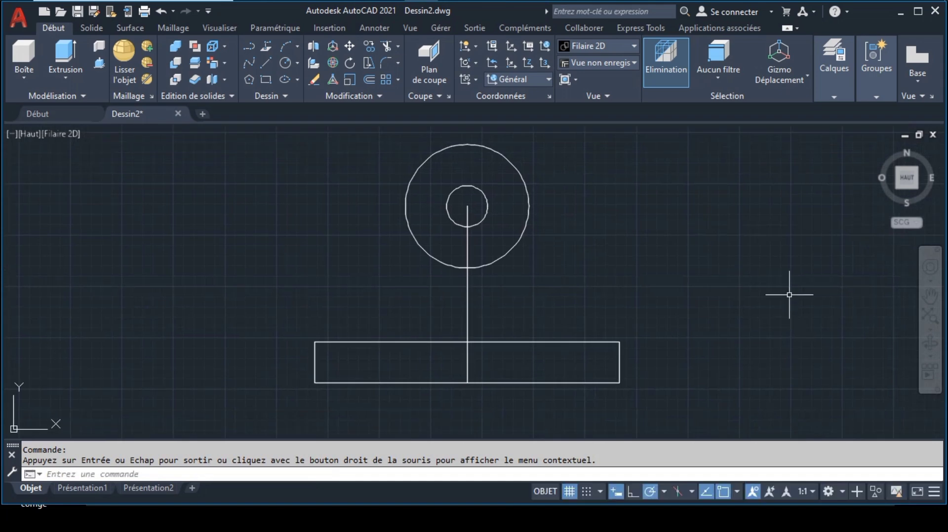
# Step: Turn off dynamic input and draw a line from the rectangle's upper-left corner tangent to the large circle
pyautogui.click(265, 63)
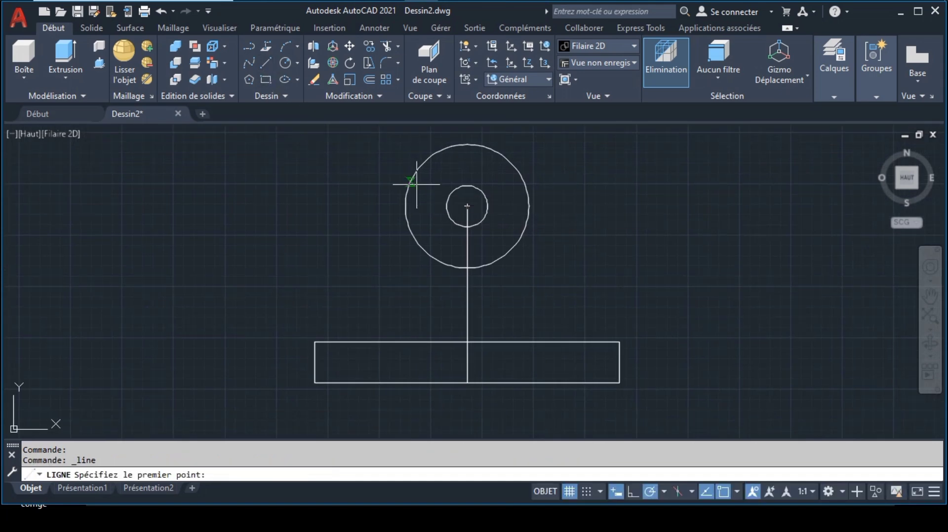
pyautogui.click(616, 491)
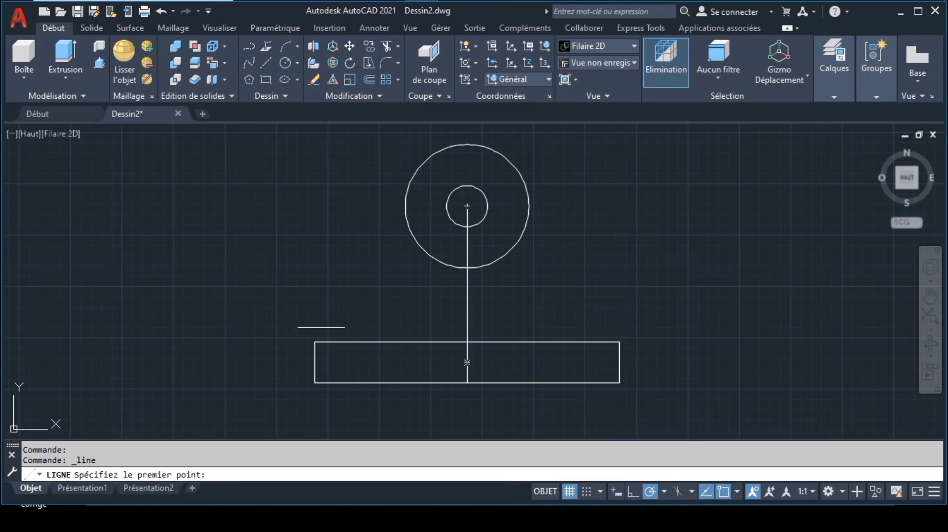
pyautogui.click(318, 337)
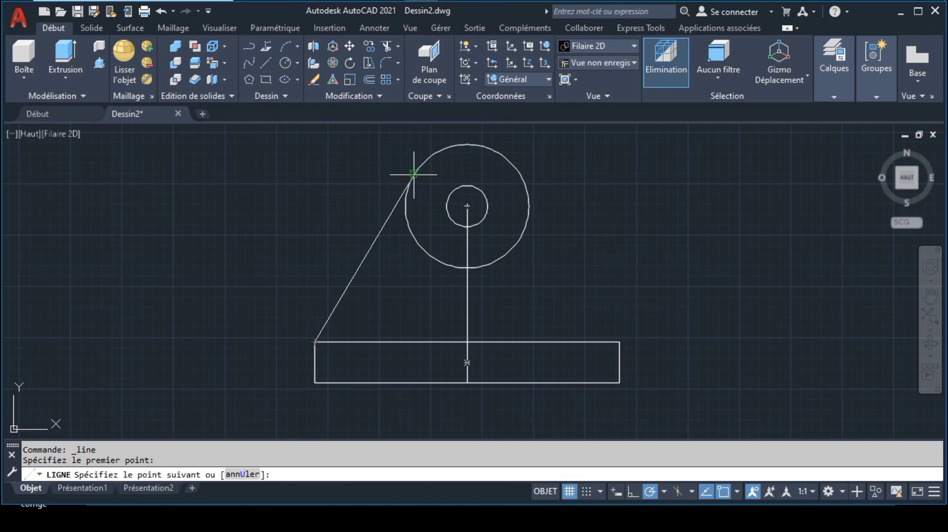
pyautogui.click(736, 491)
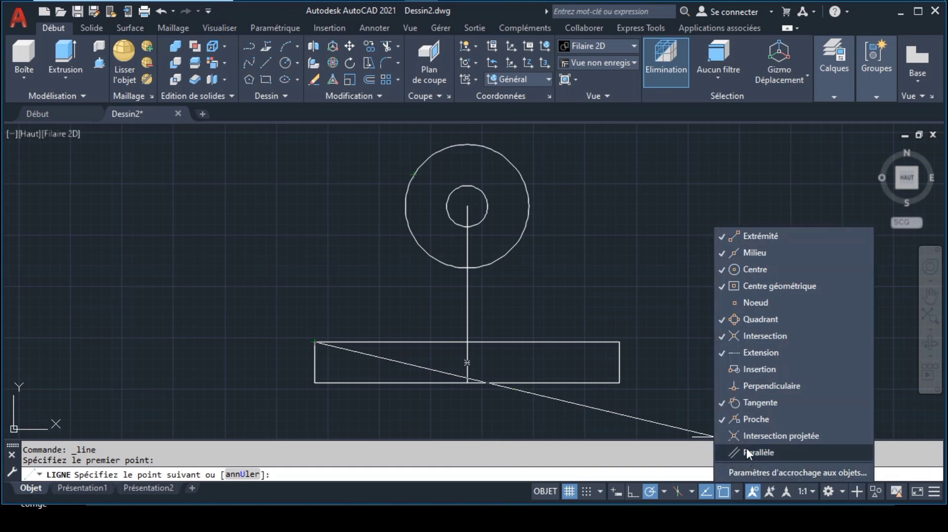
pyautogui.click(755, 403)
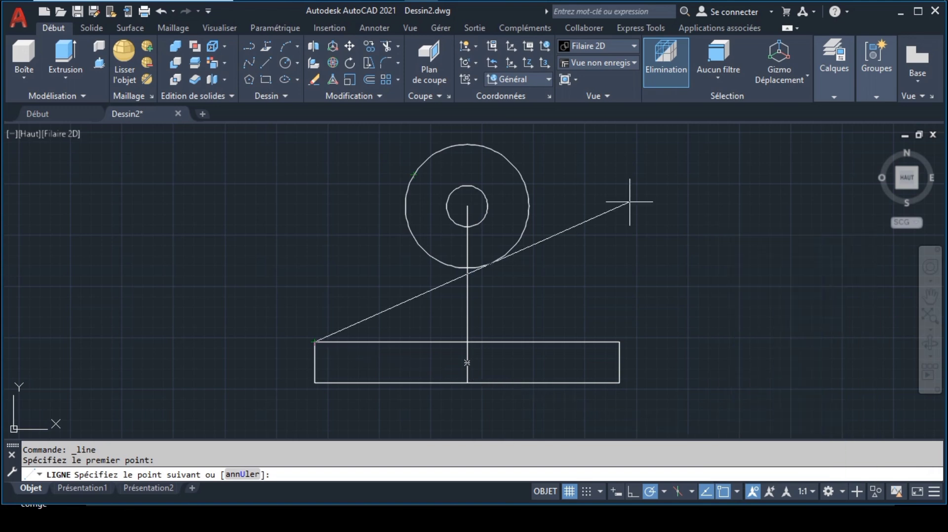
pyautogui.click(408, 170)
pyautogui.press('Return')
# Step: Draw a matching line from the rectangle's upper-right corner tangent to the large circle
pyautogui.press('Return')
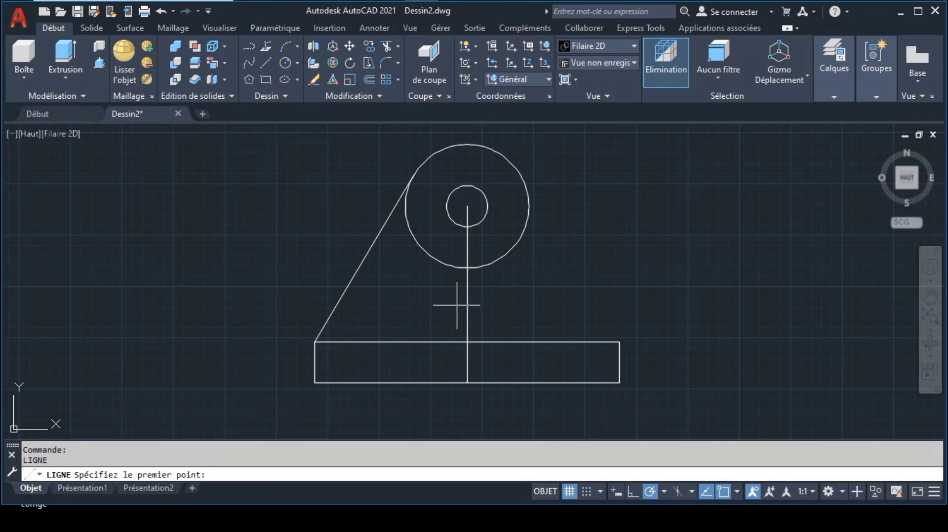
pyautogui.click(620, 341)
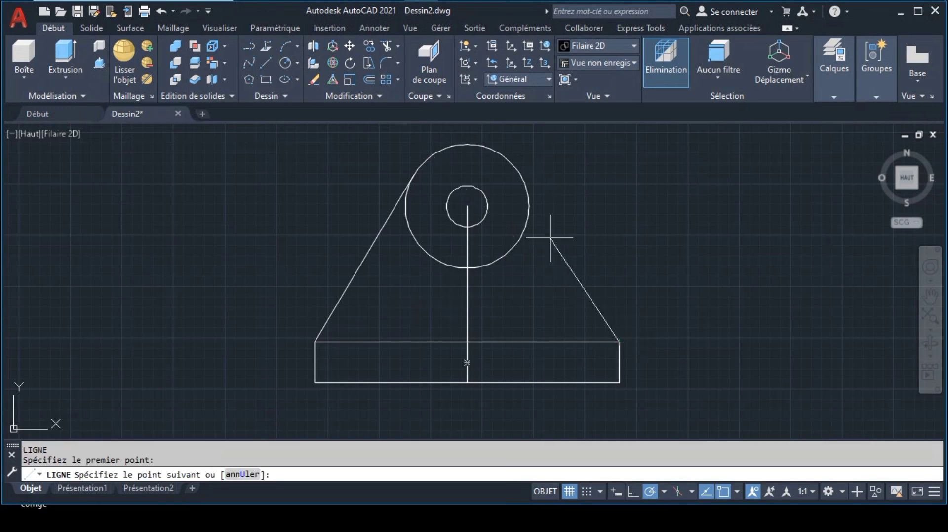
pyautogui.click(520, 174)
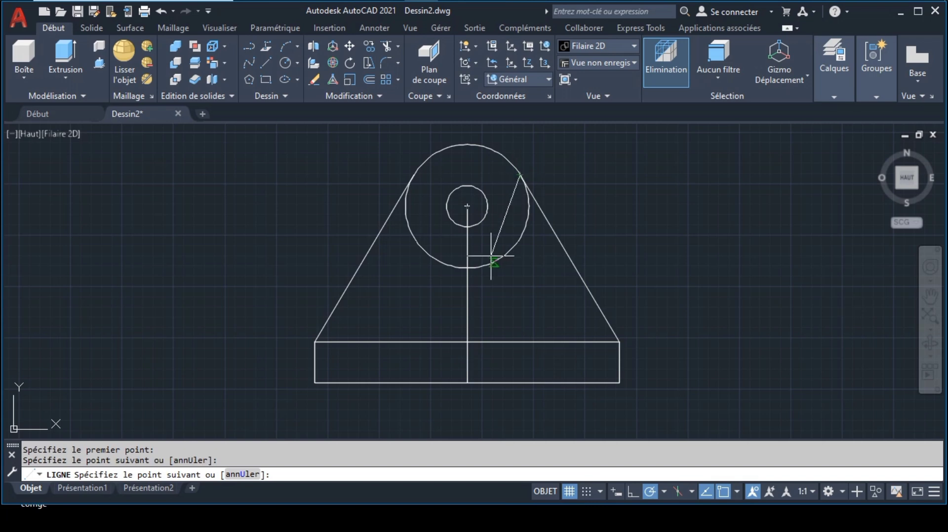
pyautogui.press('Return')
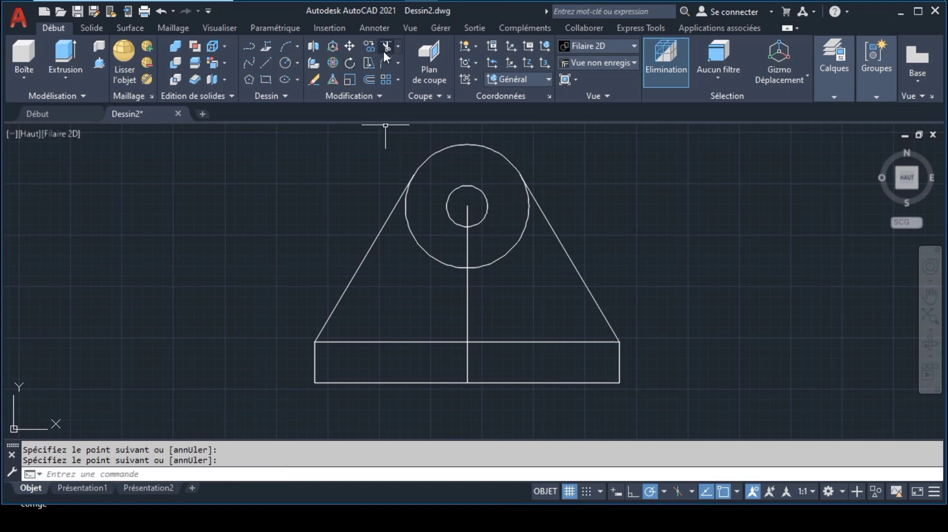
# Step: Trim away the lower part of the large circle between the two tangent lines
pyautogui.click(384, 49)
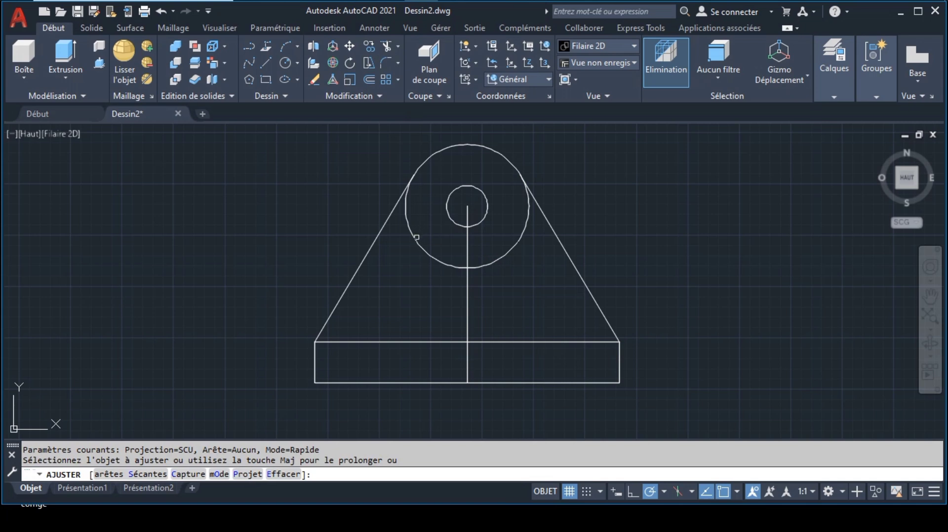
pyautogui.click(416, 238)
pyautogui.click(490, 264)
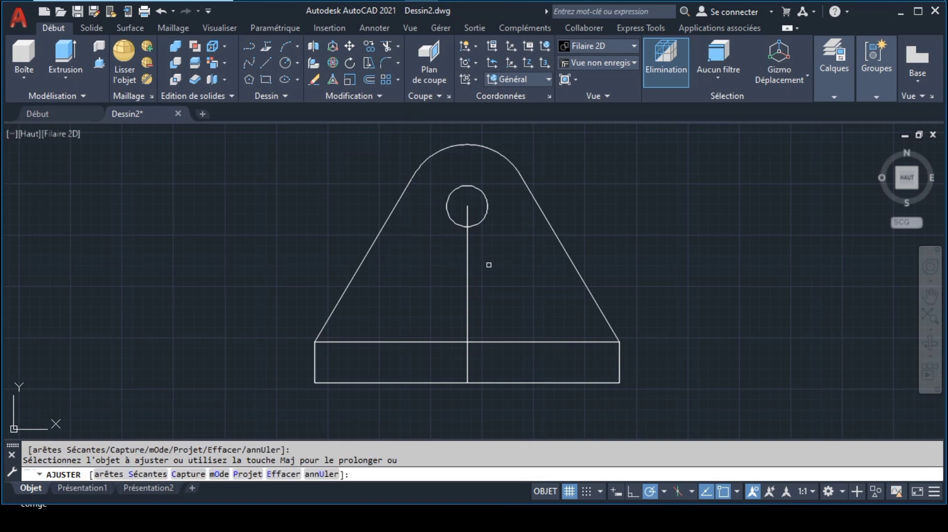
# Step: Erase the vertical construction line and trim away the rectangle's upper edge
pyautogui.click(314, 80)
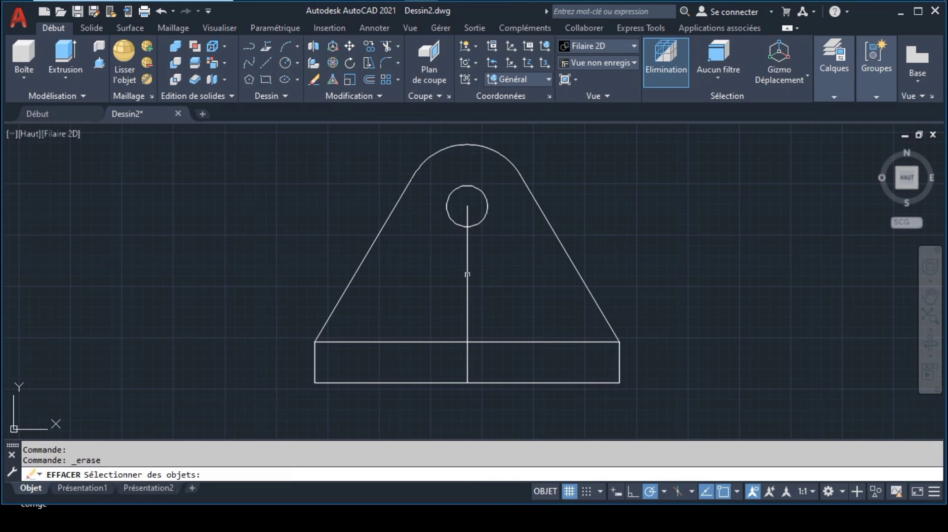
pyautogui.click(467, 272)
pyautogui.press('Return')
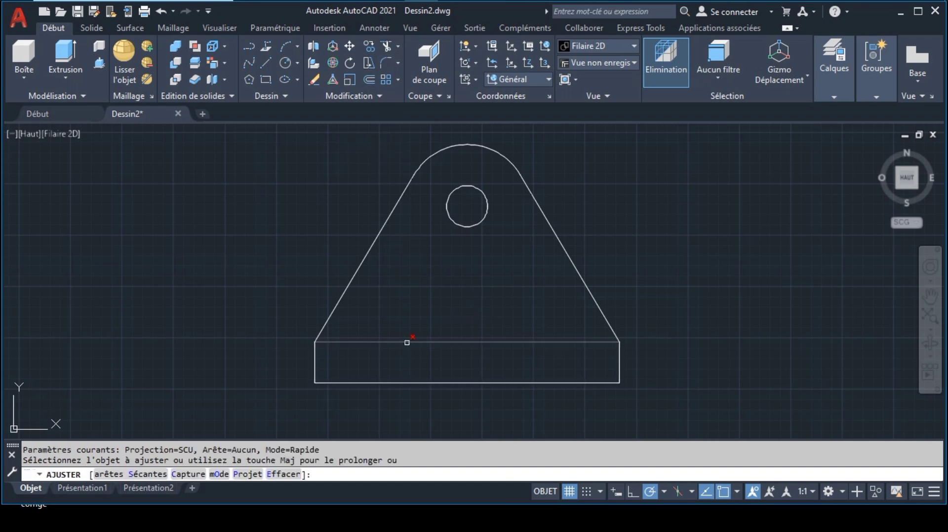
pyautogui.click(407, 342)
pyautogui.press('Return')
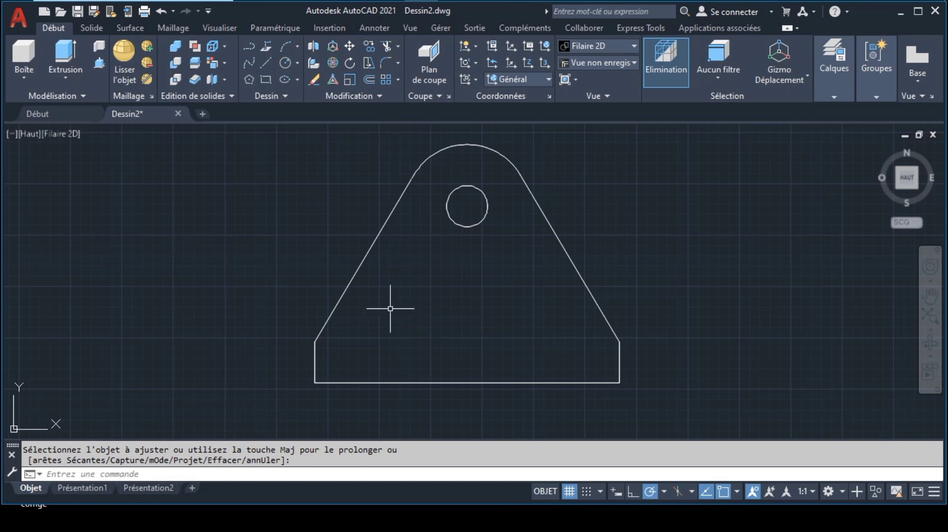
# Step: Select all objects and join the lug's outline segments into one polyline
pyautogui.hotkey('ctrl', 'a')
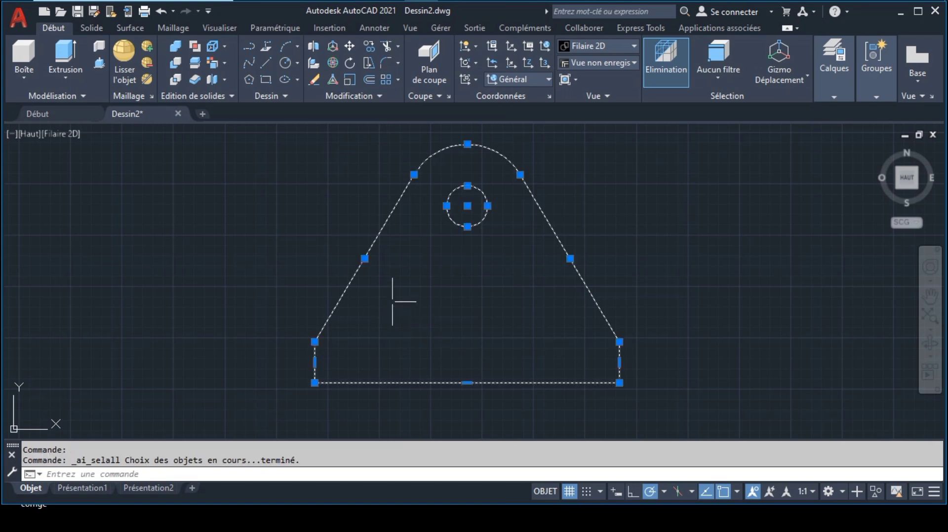
pyautogui.click(375, 95)
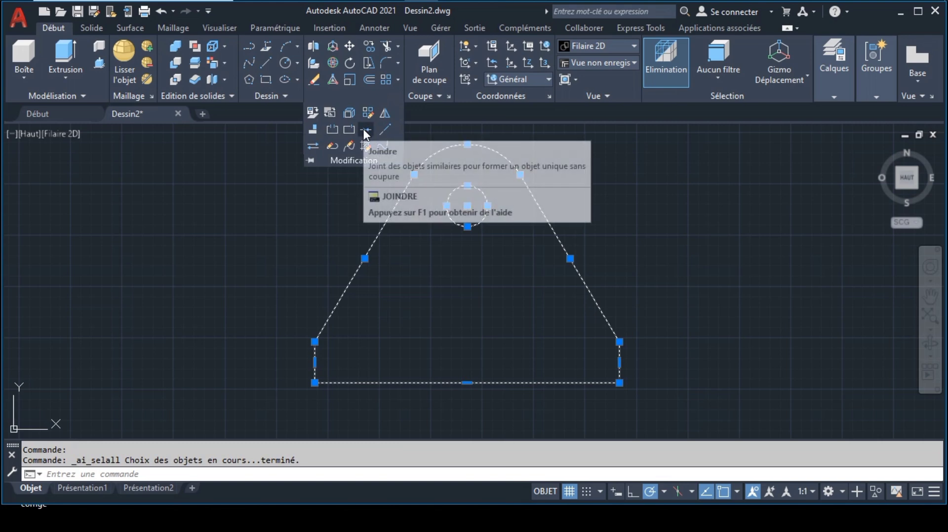
pyautogui.click(365, 130)
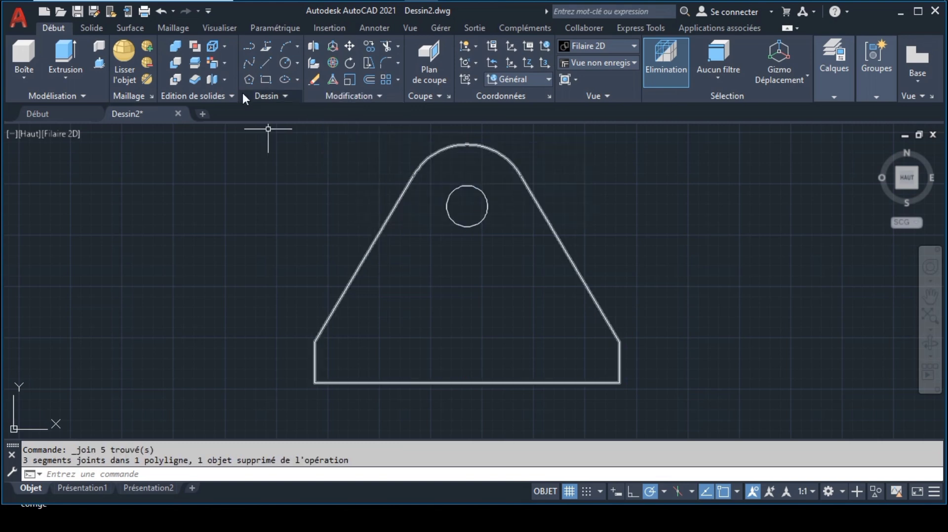
# Step: Draw a rectangle over the lug's base strip, from its upper-left corner to its lower-right corner
pyautogui.click(262, 79)
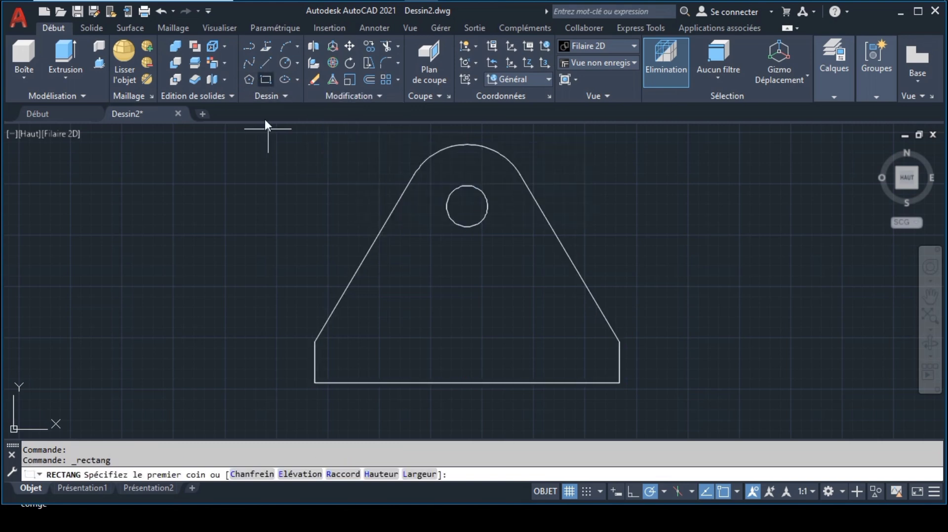
pyautogui.click(314, 341)
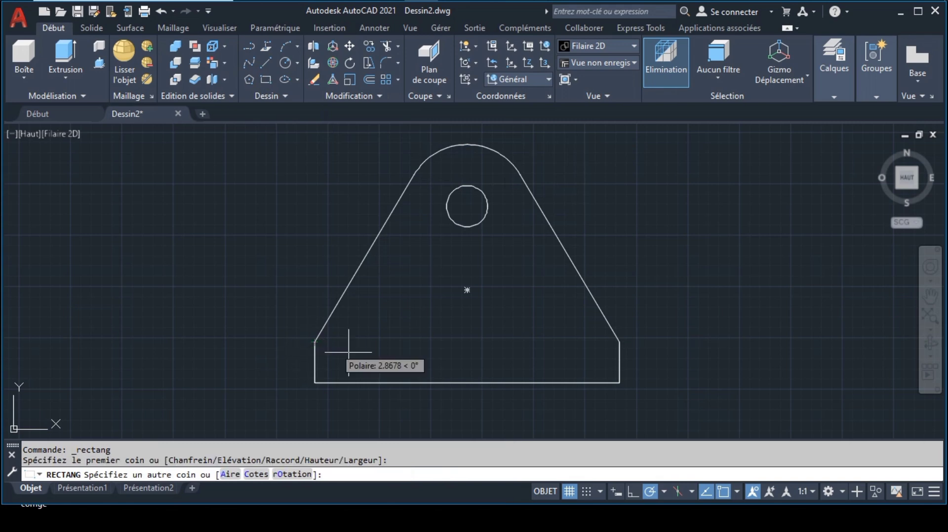
pyautogui.click(619, 384)
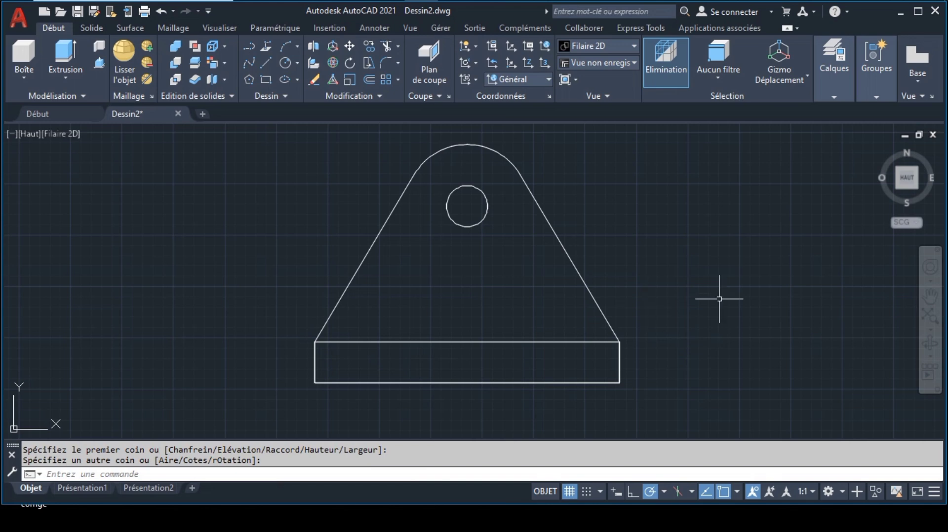
# Step: Mark the Ø60 flange dimension in the reference part image and return to AutoCAD
pyautogui.click(930, 296)
pyautogui.moveTo(641, 279)
pyautogui.mouseDown()
pyautogui.moveTo(438, 295)
pyautogui.moveTo(366, 288)
pyautogui.mouseUp()
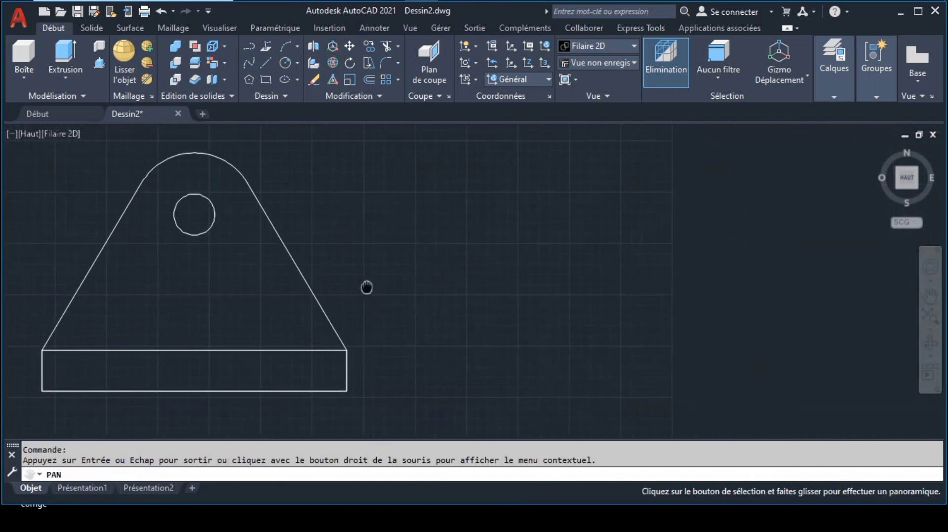
pyautogui.press('Escape')
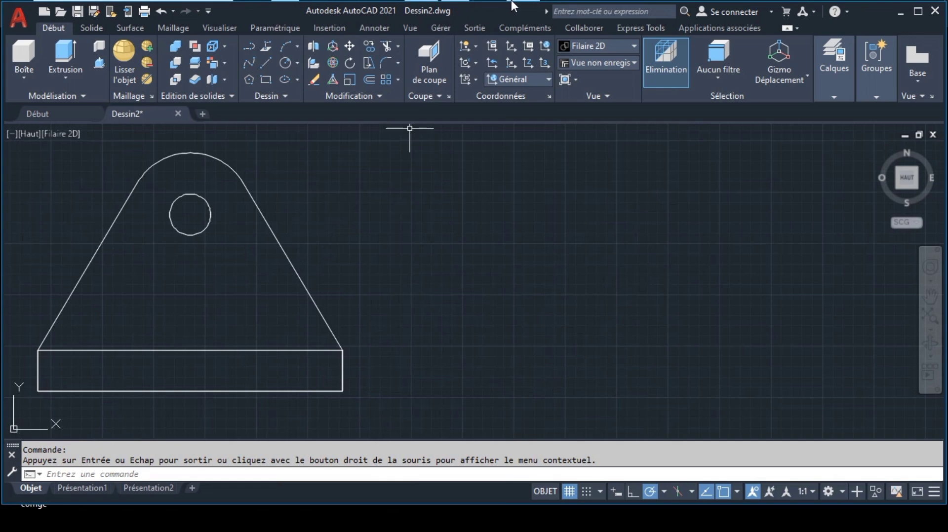
pyautogui.moveTo(518, 6)
pyautogui.click(524, 94)
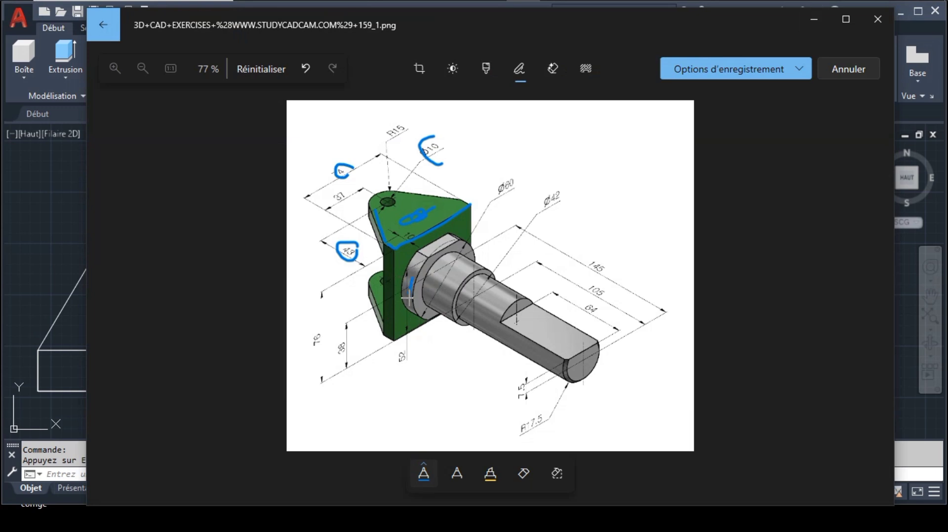
pyautogui.moveTo(527, 179)
pyautogui.mouseDown()
pyautogui.moveTo(496, 173)
pyautogui.moveTo(511, 202)
pyautogui.moveTo(523, 185)
pyautogui.mouseUp()
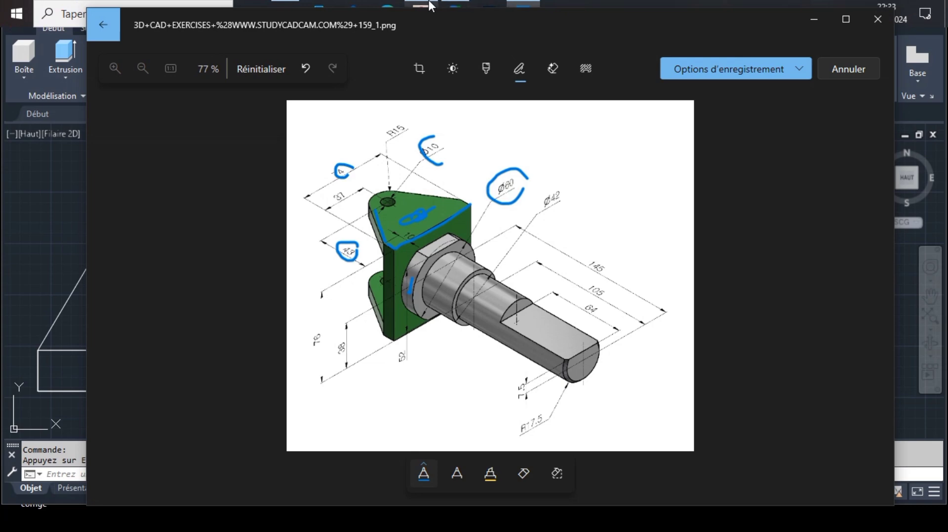
pyautogui.click(422, 6)
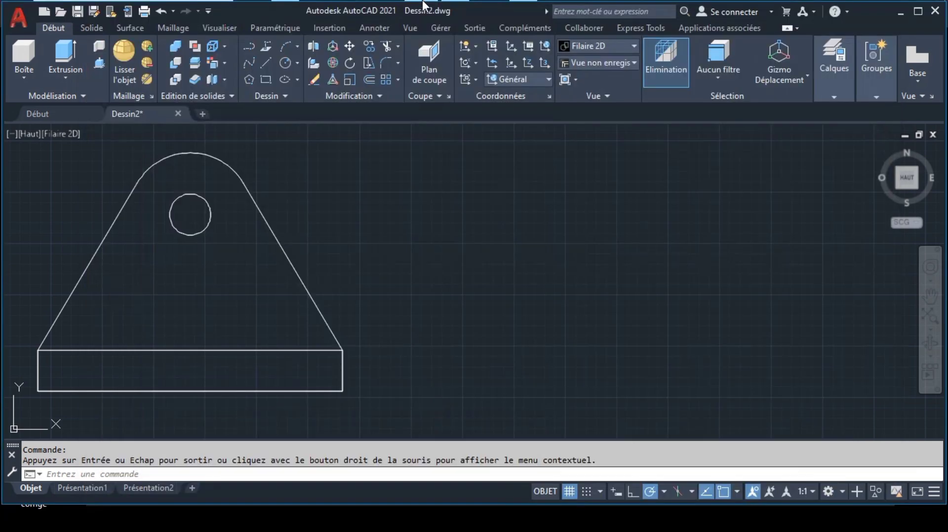
# Step: Draw a circle of radius 30 in the free area right of the lug profile and turn dynamic input back on
pyautogui.click(285, 62)
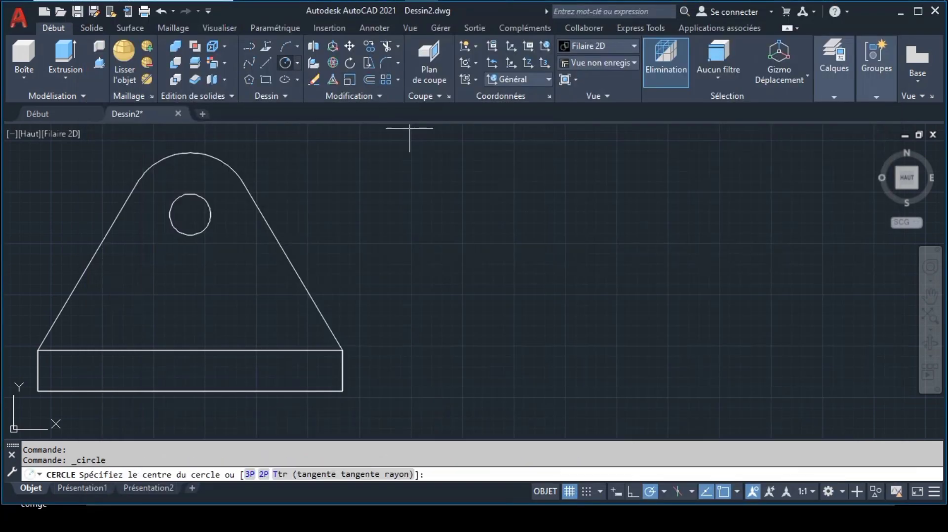
pyautogui.click(577, 263)
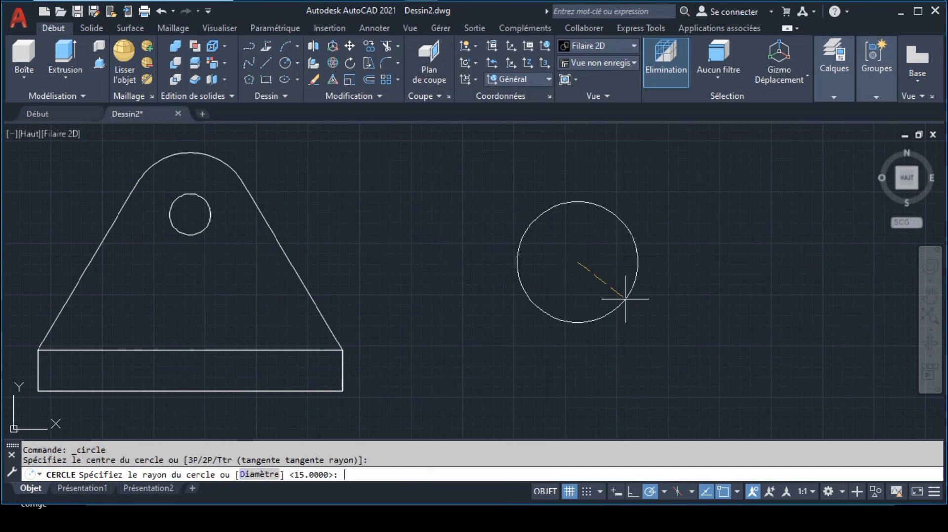
pyautogui.press('Return')
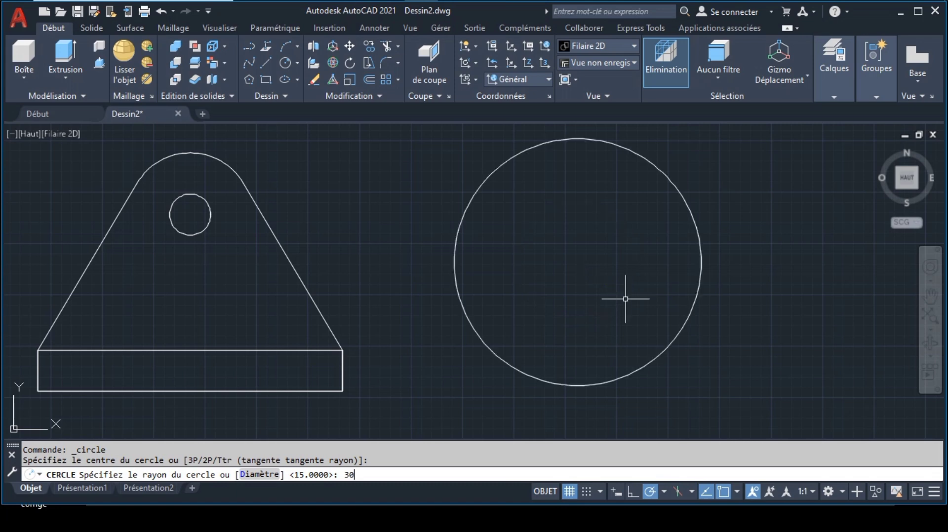
pyautogui.click(618, 490)
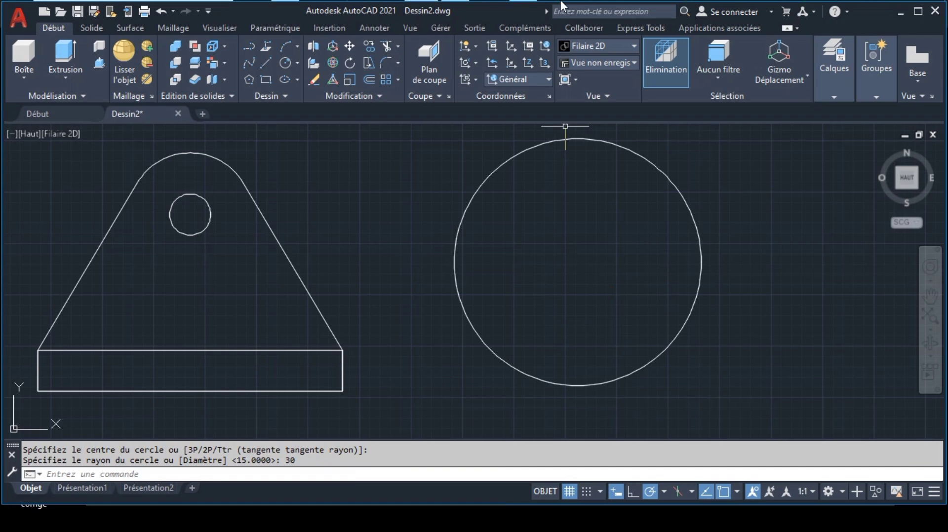
# Step: Mark the Ø42 shaft dimension in the reference part image and return to AutoCAD
pyautogui.moveTo(531, 6)
pyautogui.click(521, 79)
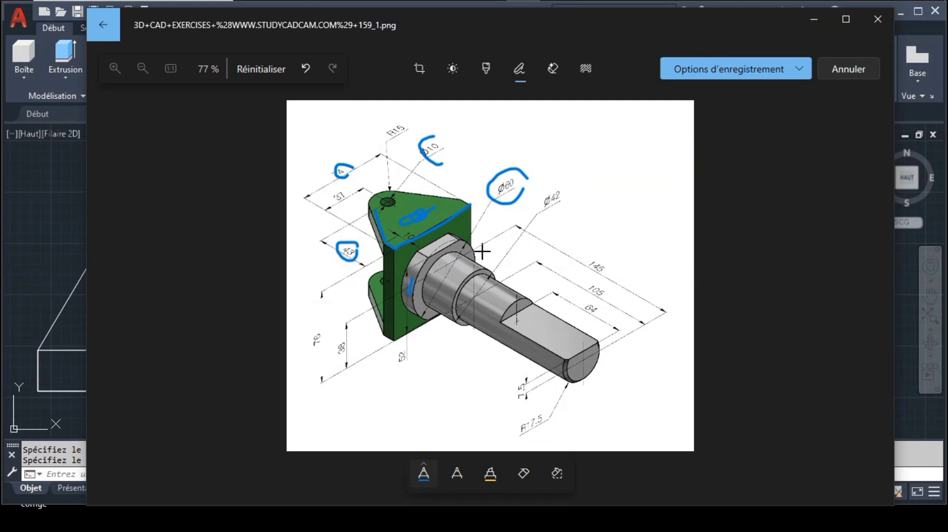
pyautogui.moveTo(564, 181)
pyautogui.mouseDown()
pyautogui.moveTo(538, 186)
pyautogui.moveTo(572, 186)
pyautogui.moveTo(571, 171)
pyautogui.mouseUp()
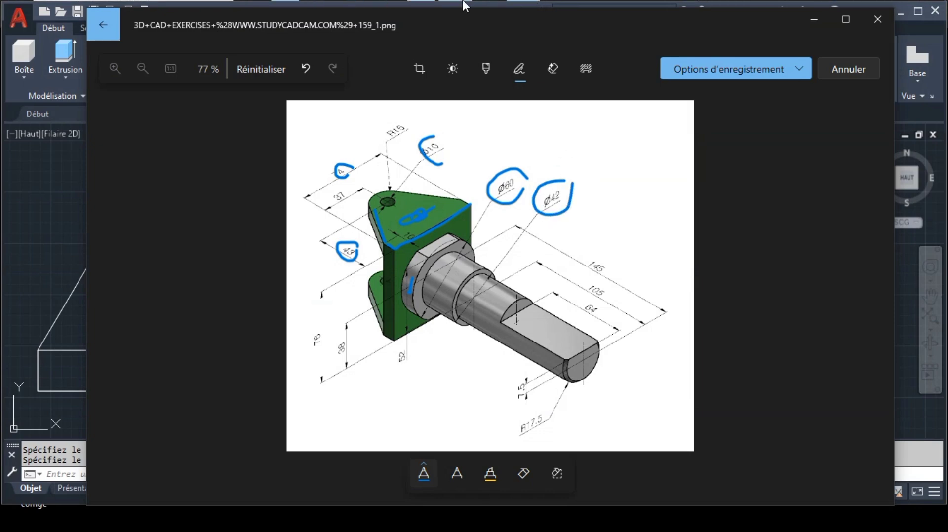
pyautogui.moveTo(461, 3)
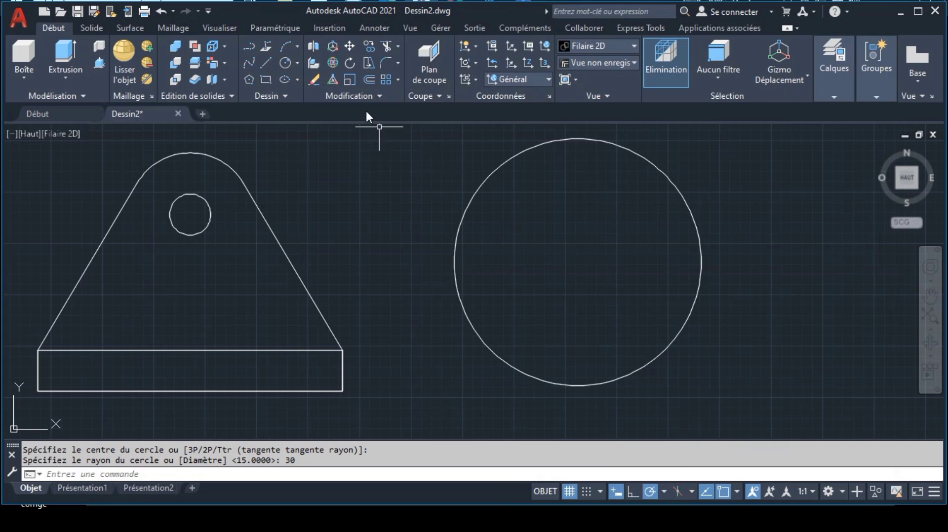
# Step: Draw a concentric circle of radius 21 inside the large flange circle
pyautogui.click(285, 63)
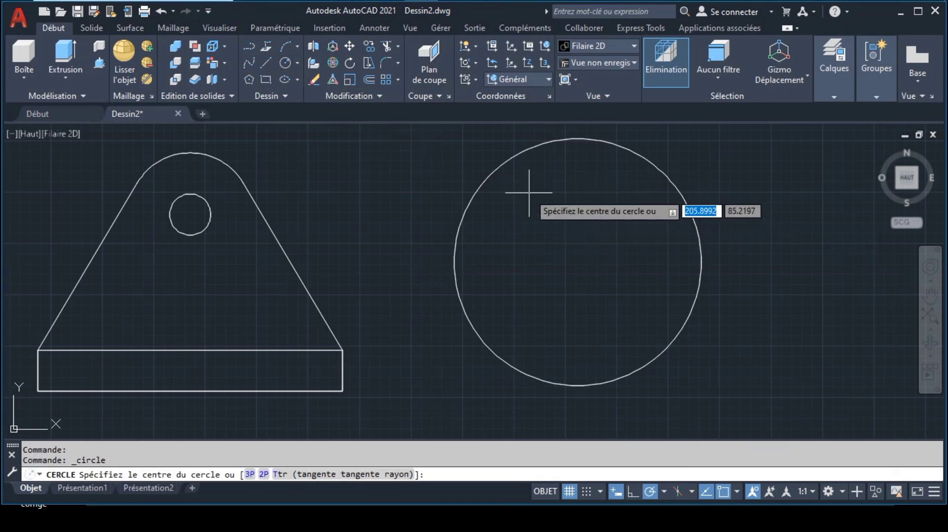
pyautogui.click(577, 263)
pyautogui.write('21')
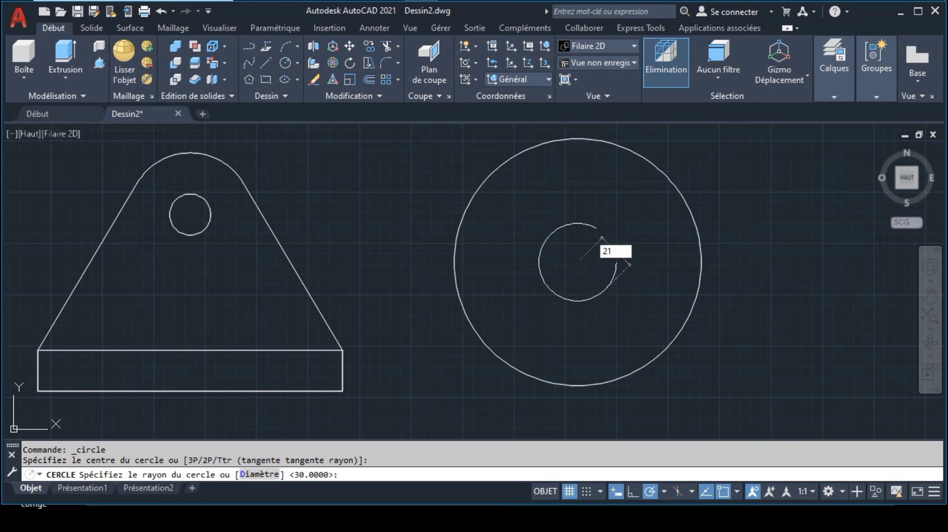
pyautogui.press('Return')
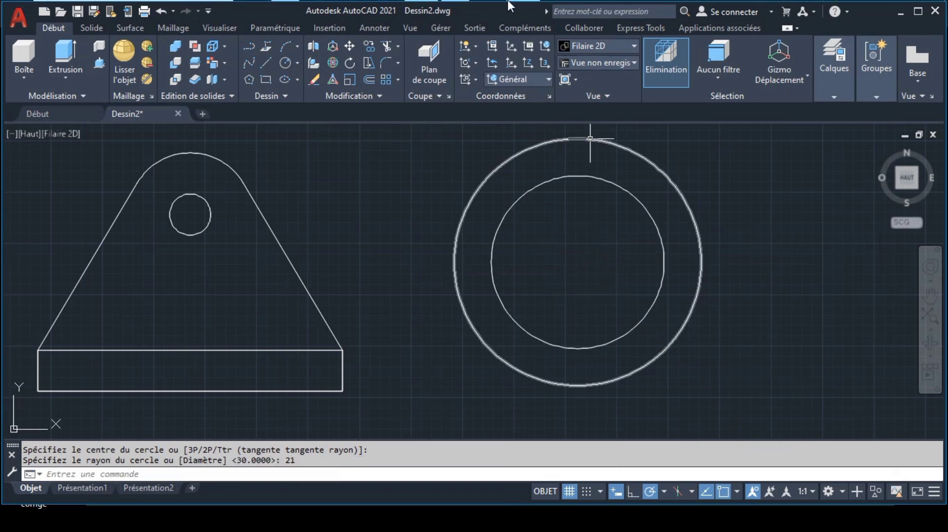
# Step: Mark the R17.5 shaft radius in the reference part image and return to AutoCAD
pyautogui.moveTo(525, 5)
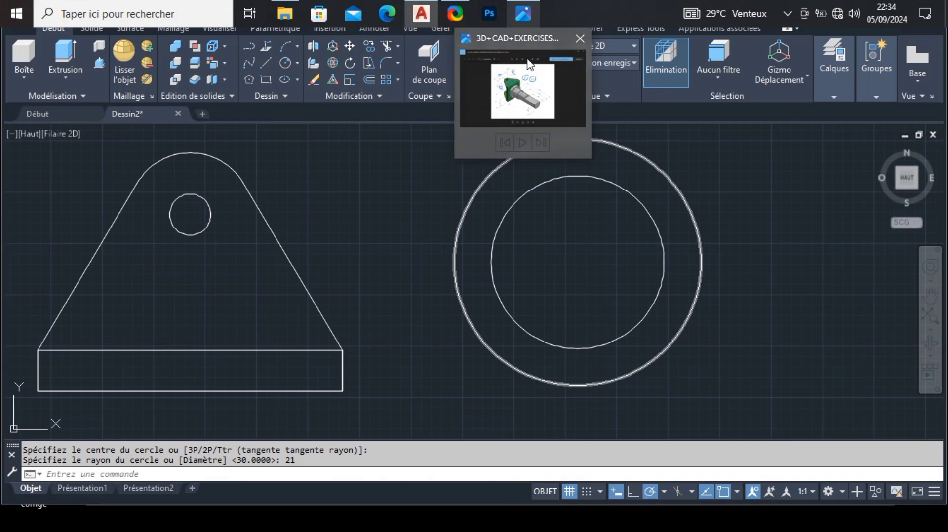
pyautogui.click(518, 89)
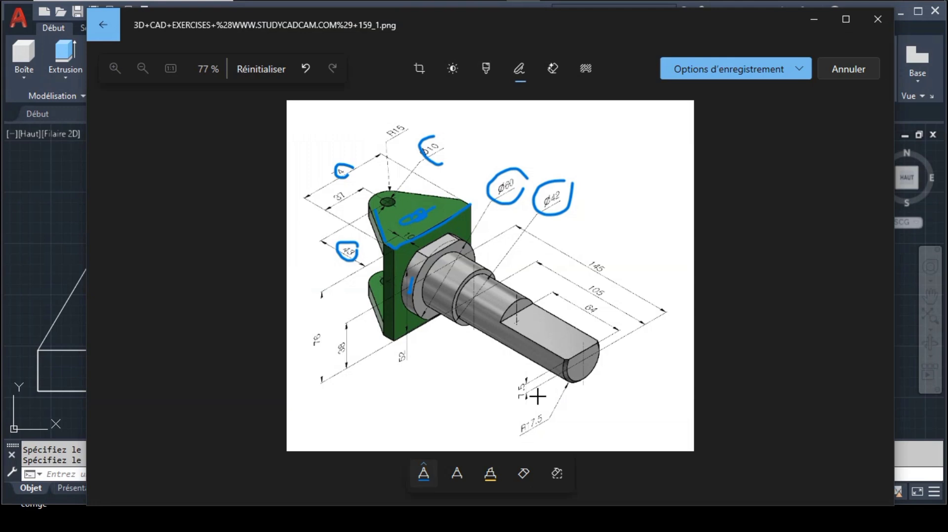
pyautogui.moveTo(516, 423); pyautogui.dragTo(546, 434)
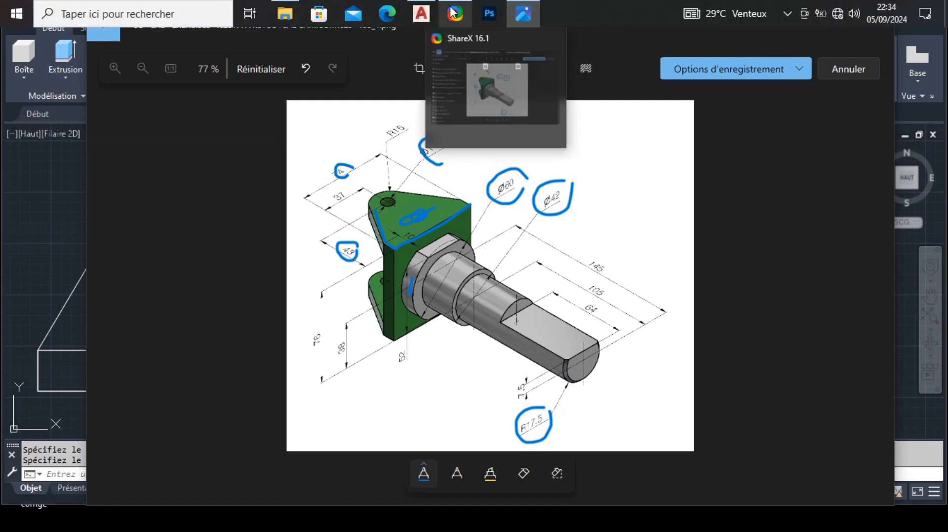
pyautogui.click(423, 9)
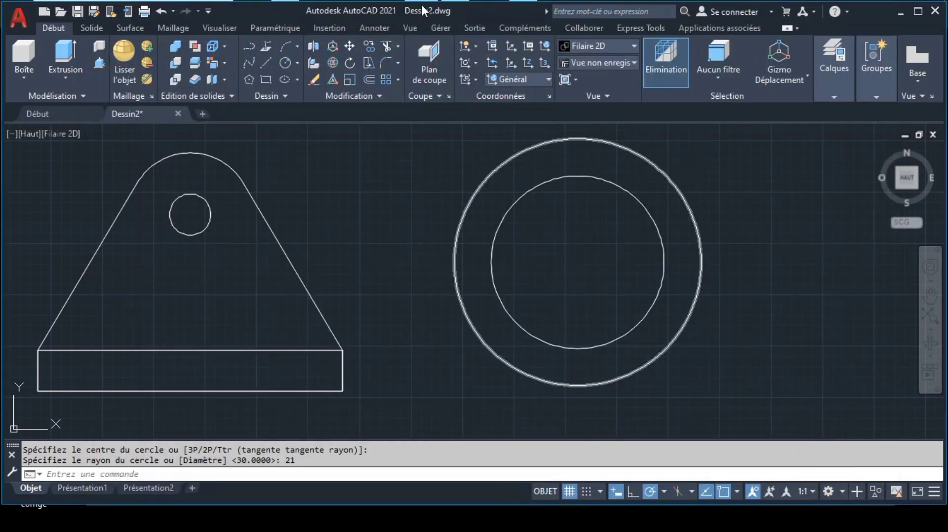
# Step: Draw a third concentric circle of radius 17.5 inside the two flange and shaft circles
pyautogui.click(290, 67)
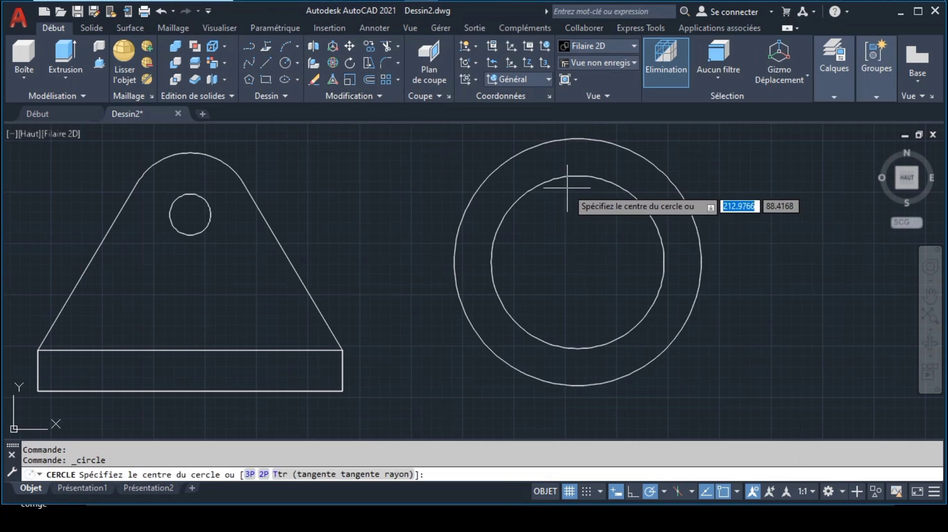
pyautogui.click(578, 263)
pyautogui.write('17.5')
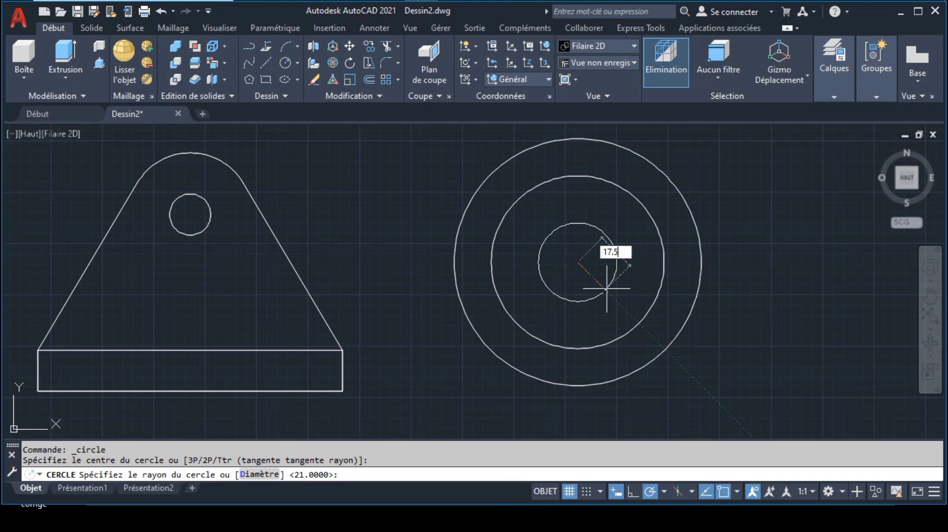
pyautogui.press('Return')
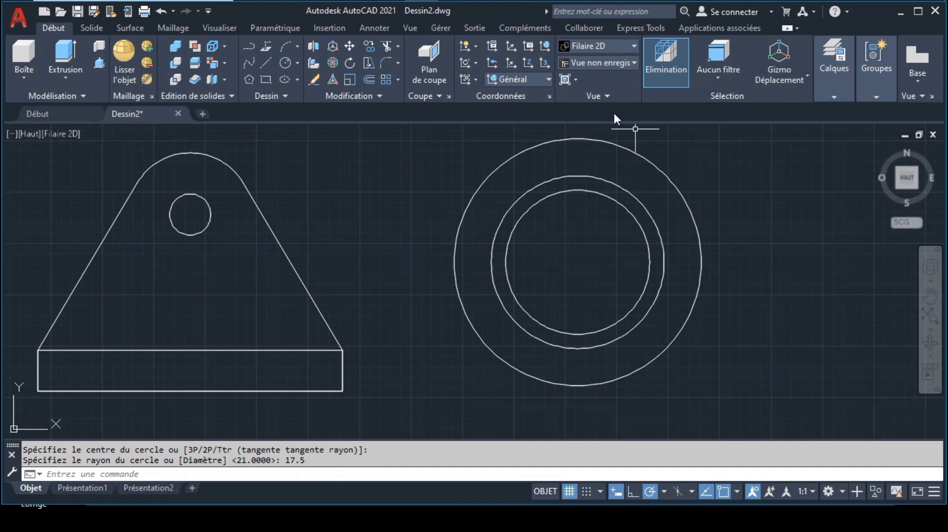
# Step: Switch to the south-east isometric view and zoom to the three concentric circles
pyautogui.click(609, 64)
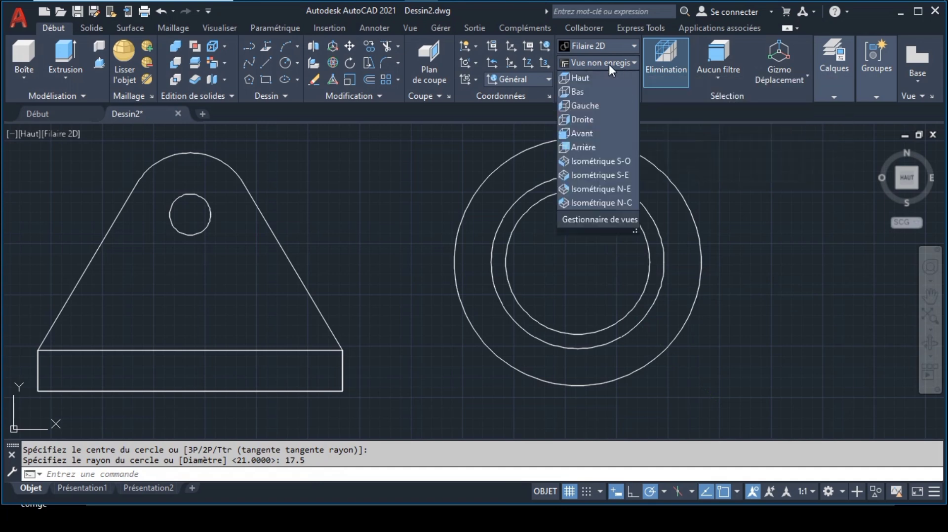
pyautogui.click(603, 175)
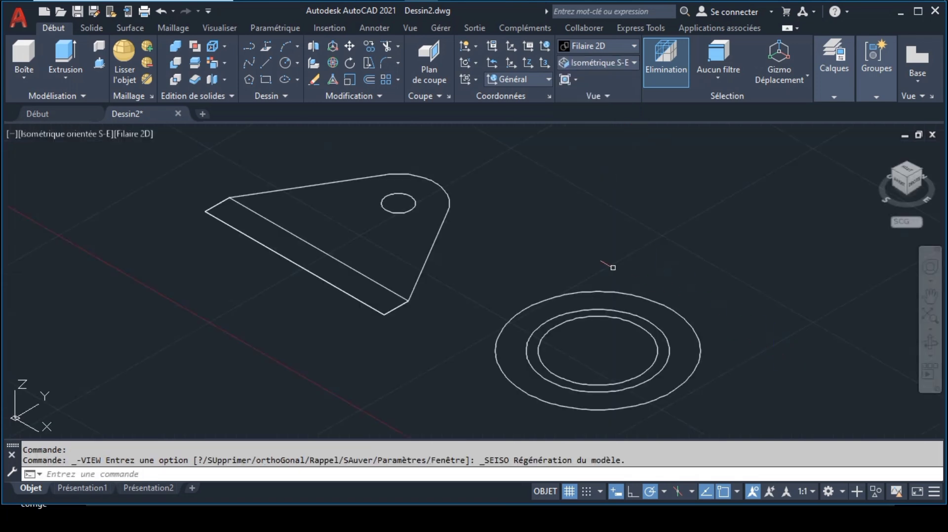
pyautogui.click(454, 264)
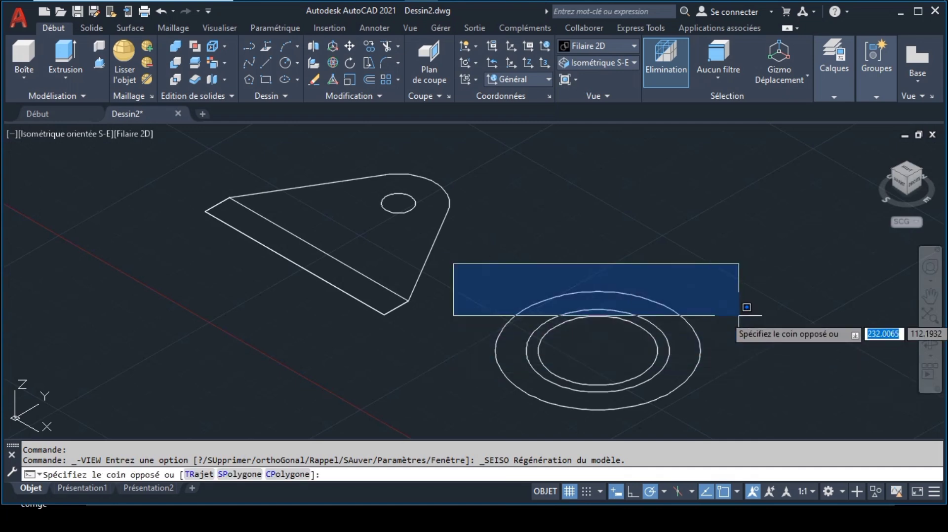
pyautogui.click(737, 419)
pyautogui.click(931, 316)
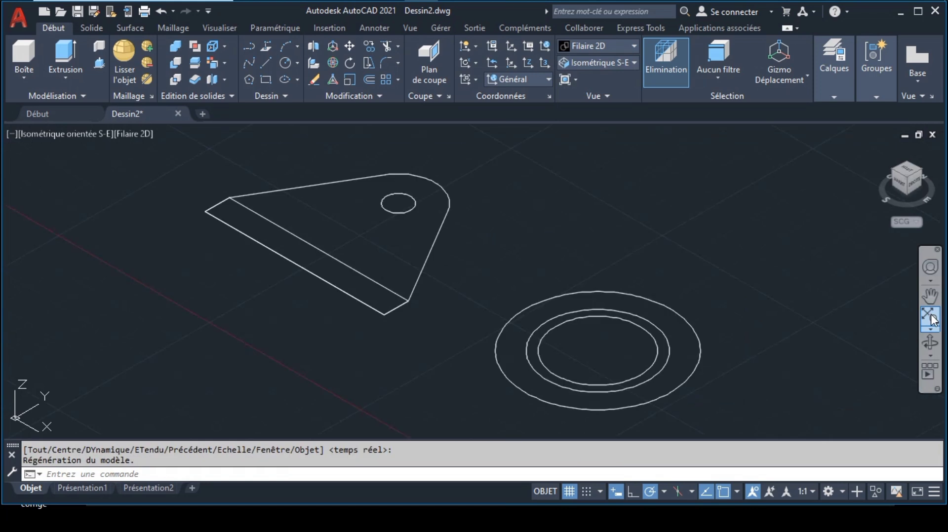
pyautogui.click(461, 278)
pyautogui.click(721, 403)
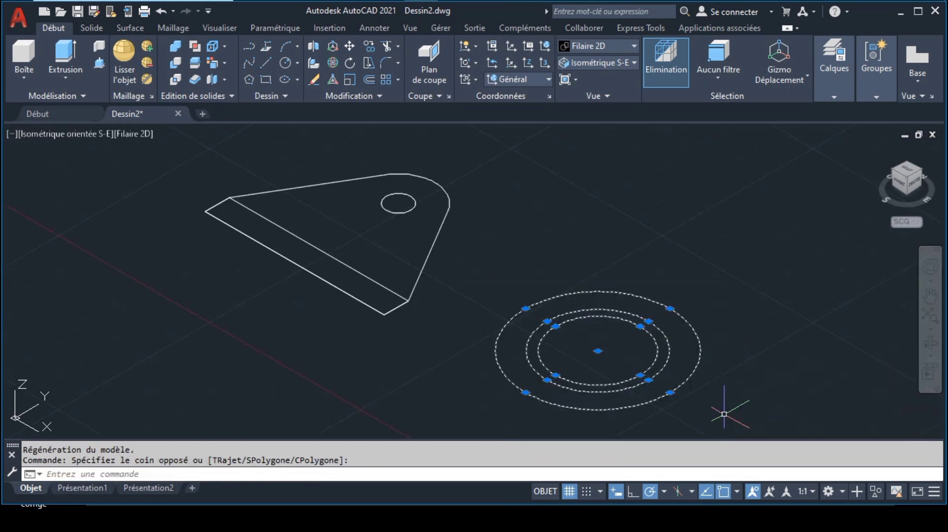
pyautogui.click(930, 329)
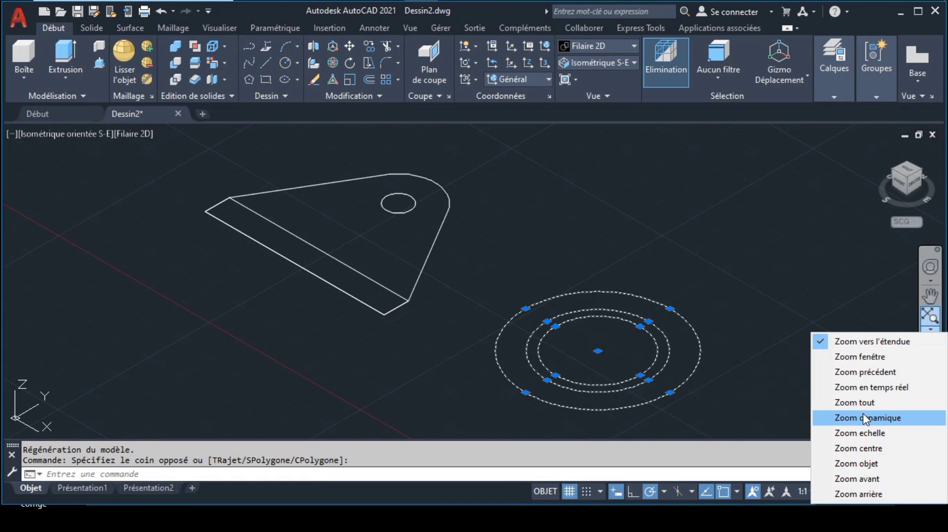
pyautogui.click(862, 464)
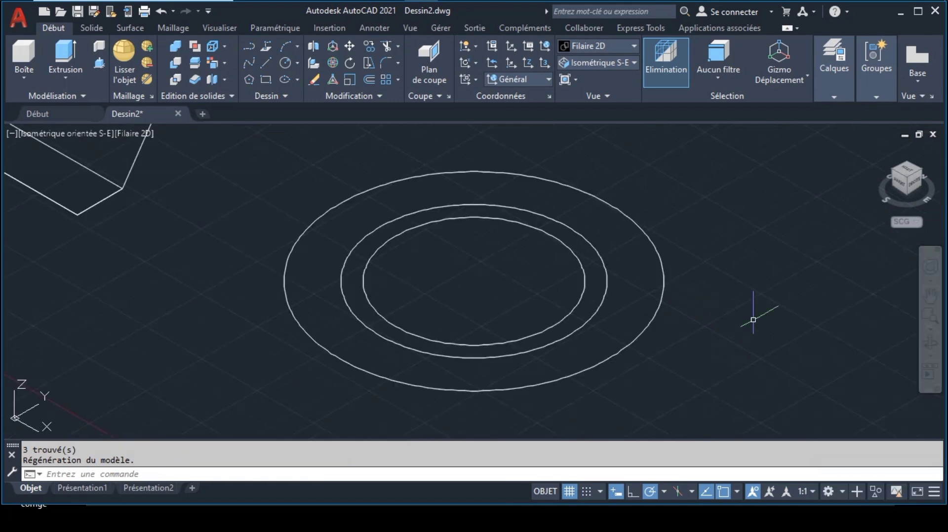
# Step: Mark the 145 length dimension of the shaft in the reference part image and return to AutoCAD
pyautogui.moveTo(523, 6)
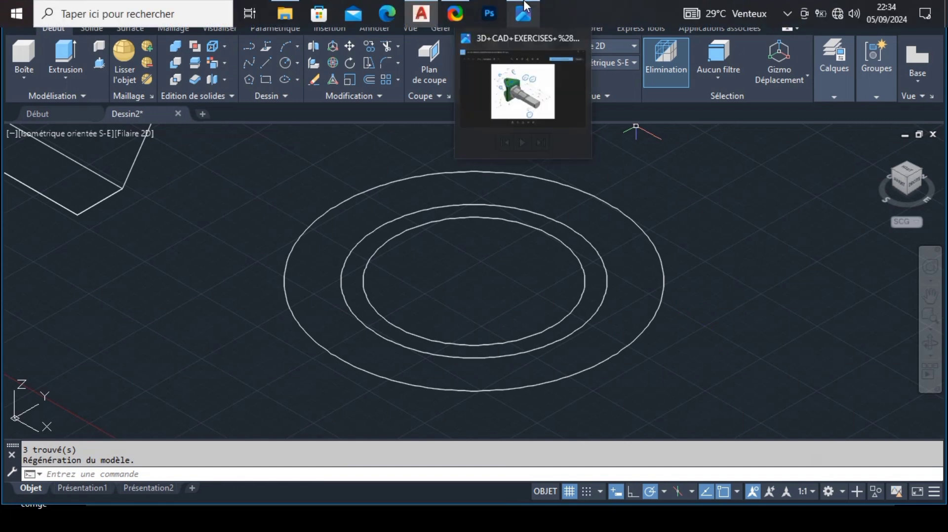
pyautogui.click(523, 87)
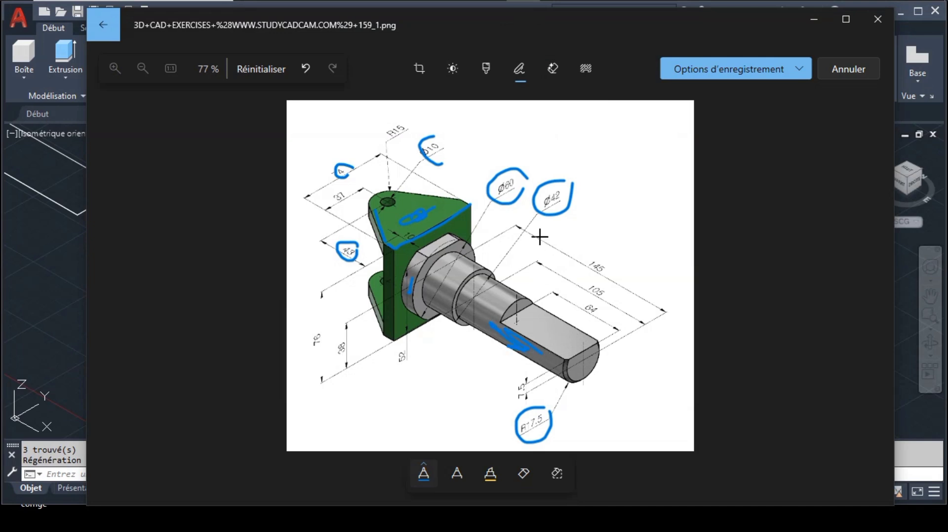
pyautogui.moveTo(551, 239); pyautogui.dragTo(651, 299)
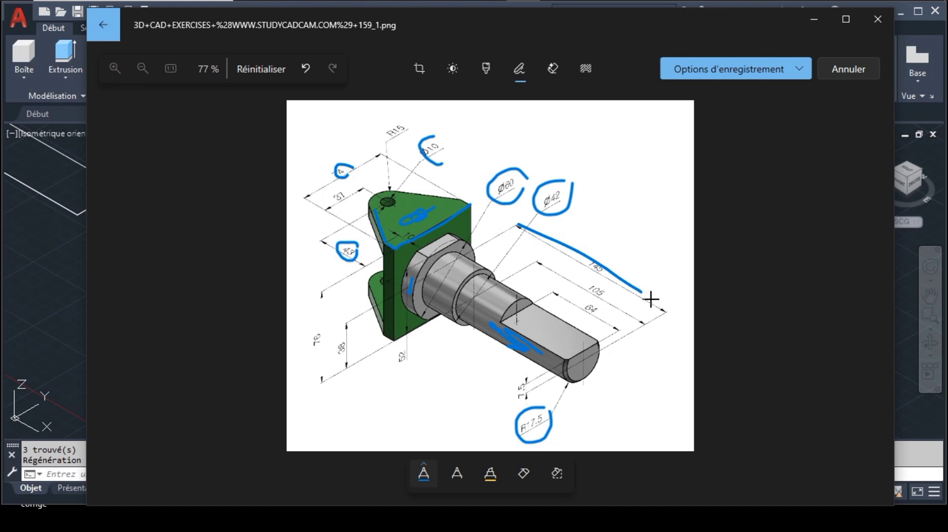
pyautogui.moveTo(609, 272); pyautogui.dragTo(578, 261)
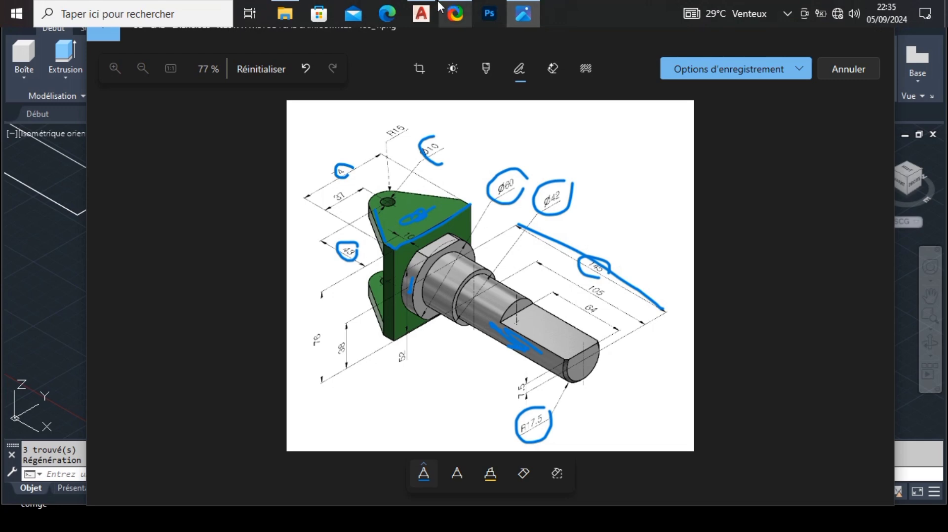
pyautogui.click(422, 14)
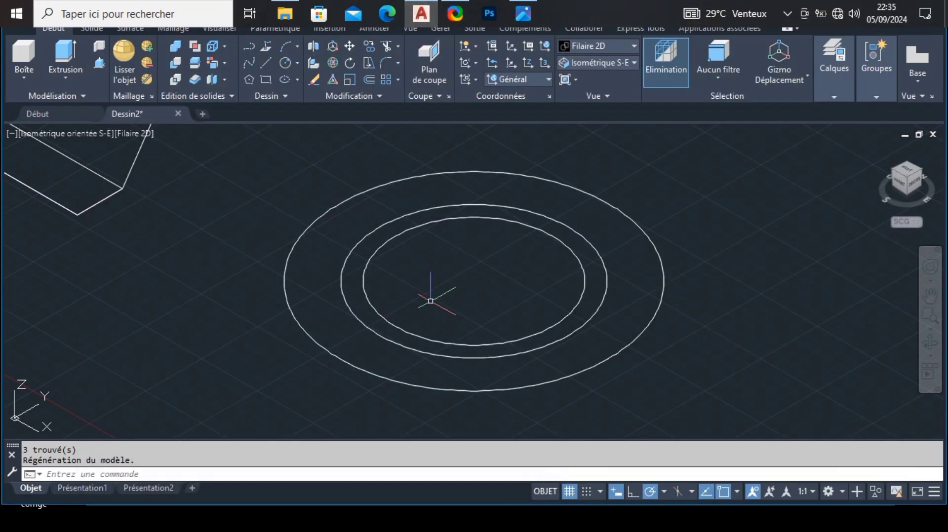
pyautogui.click(372, 258)
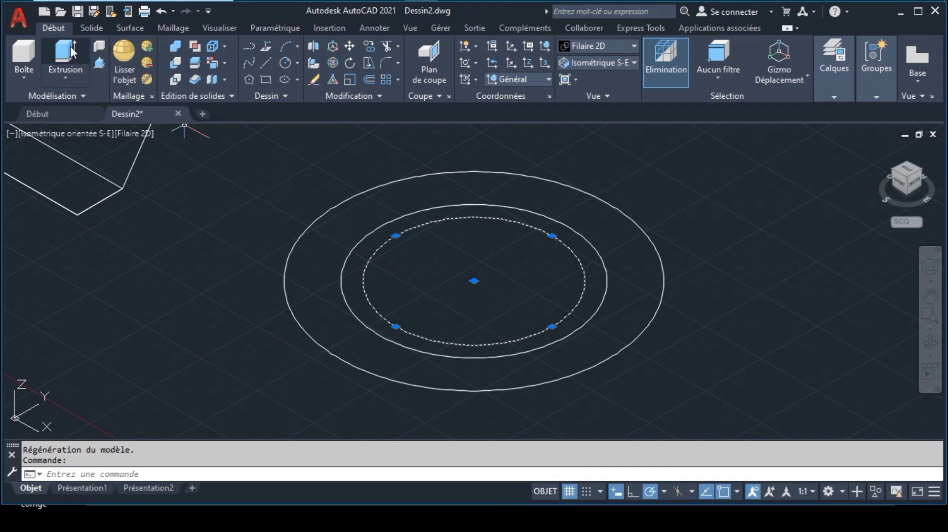
pyautogui.click(89, 46)
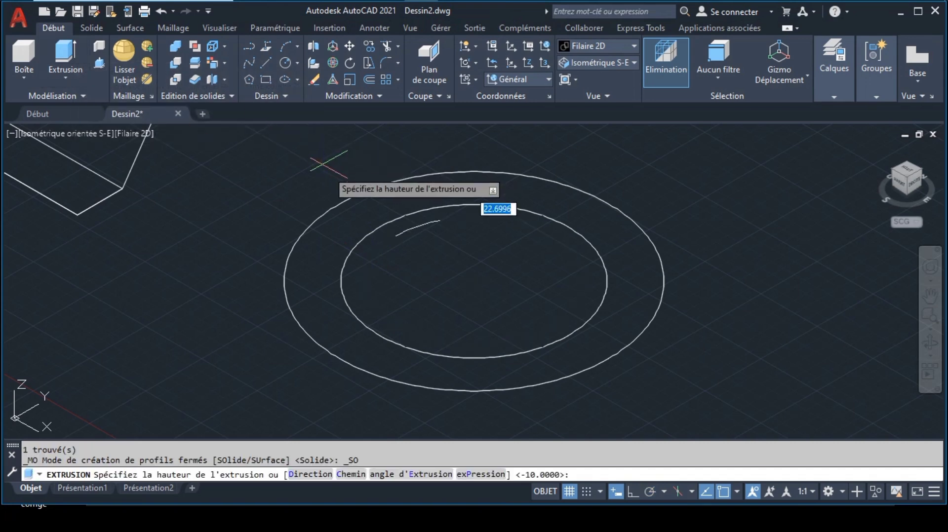
pyautogui.press('Escape')
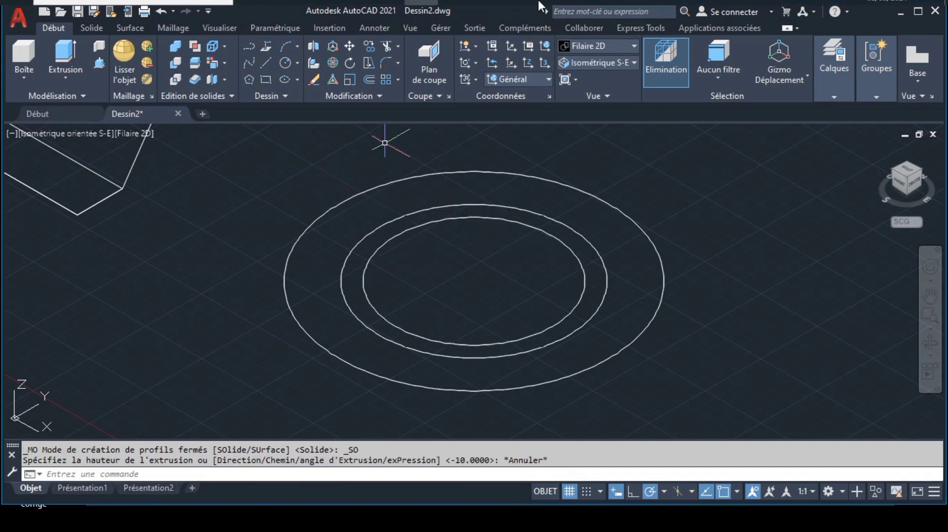
# Step: Mark the flat on the shaft end and its 7.5 depth dimension in the reference part image, and return to AutoCAD
pyautogui.click(523, 13)
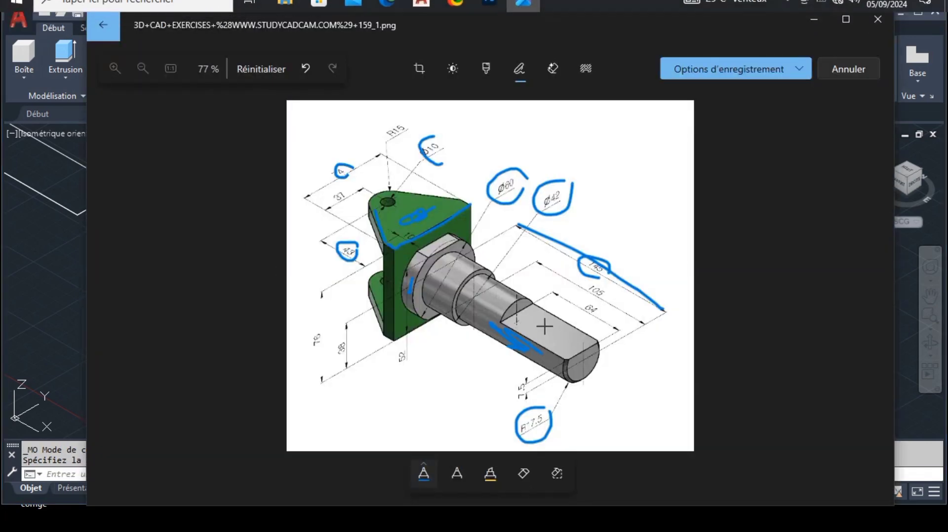
pyautogui.moveTo(533, 324); pyautogui.dragTo(562, 344)
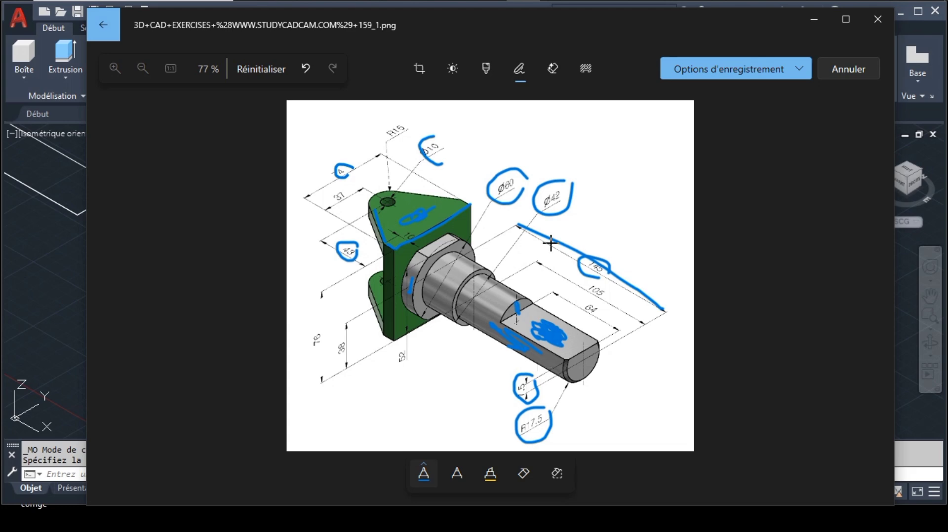
pyautogui.moveTo(529, 2)
pyautogui.click(431, 16)
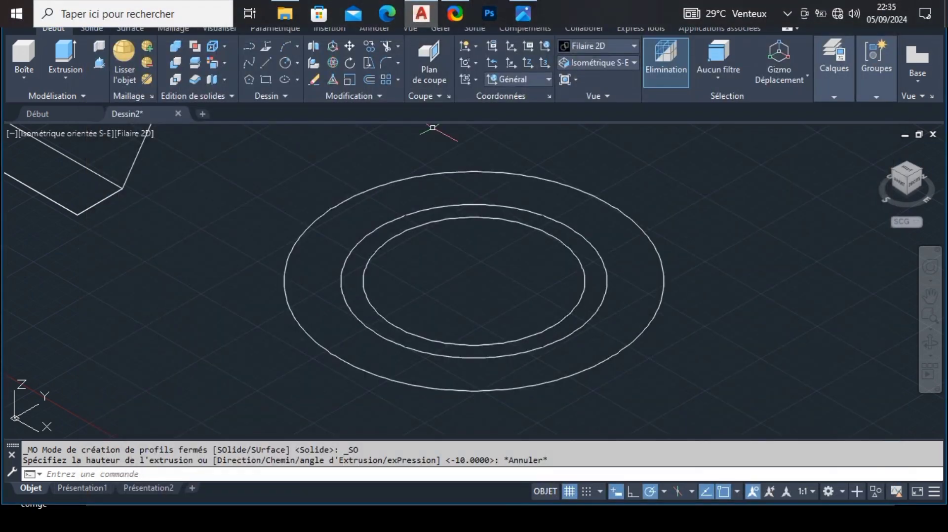
# Step: Draw a 7.5 long line from the smallest circle's rear quadrant point straight towards the circle's centre
pyautogui.click(263, 61)
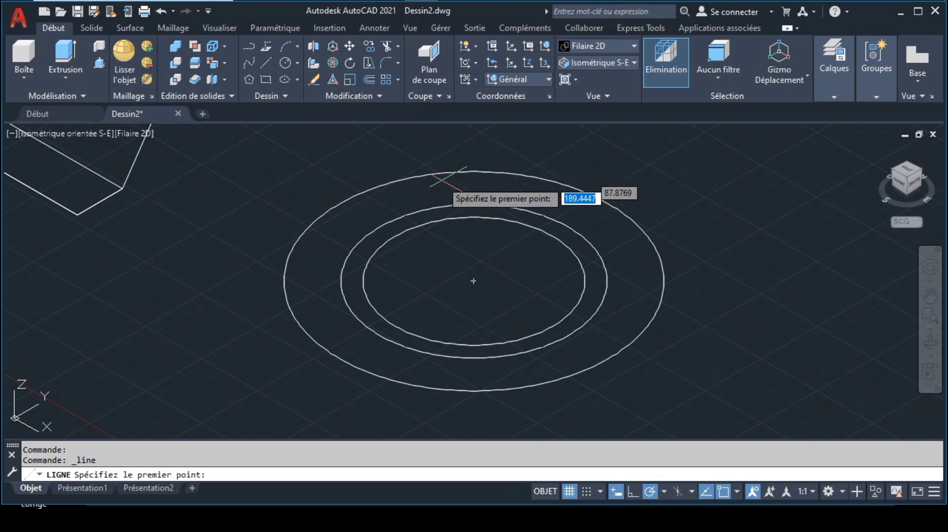
pyautogui.click(553, 237)
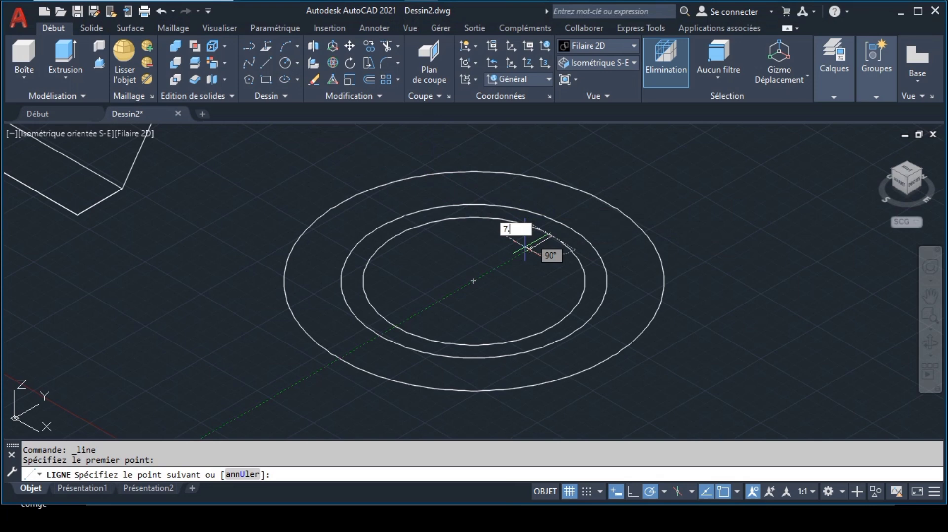
pyautogui.write('7.5')
pyautogui.press('Return')
pyautogui.press('Return')
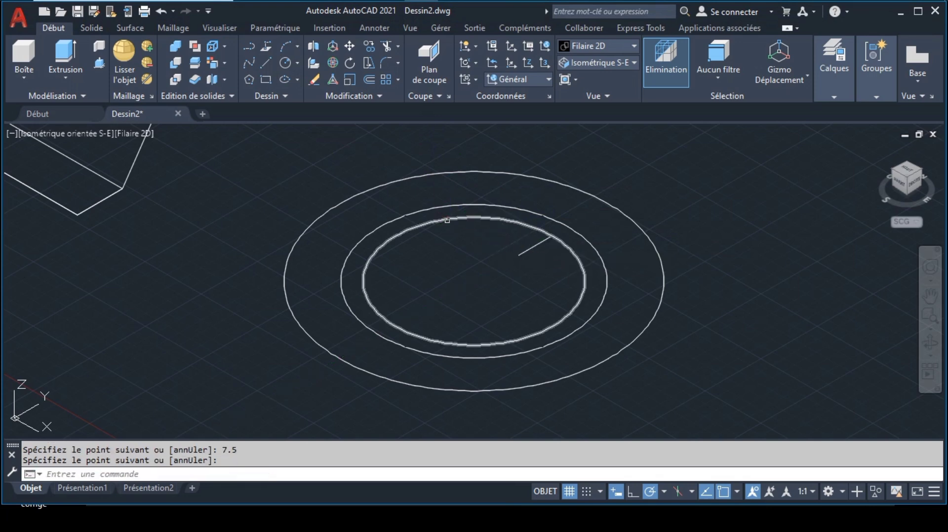
# Step: Draw a rectangle about 56 long starting at the inner end of the 7.5 line and extending beyond the outer circle
pyautogui.click(275, 80)
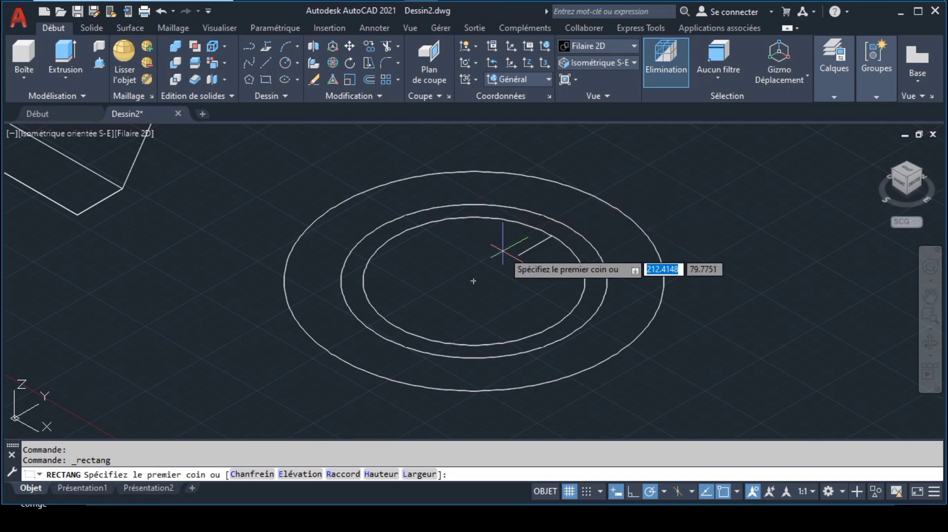
pyautogui.click(519, 256)
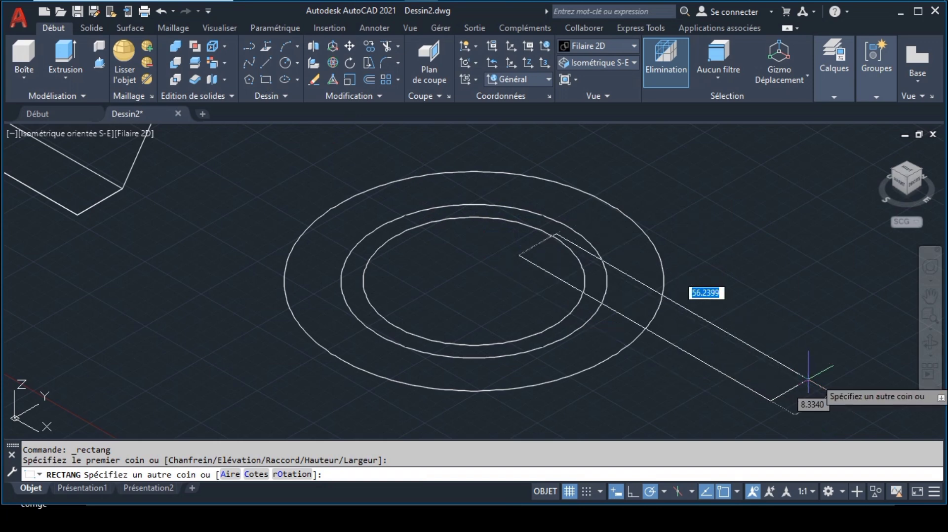
pyautogui.click(823, 373)
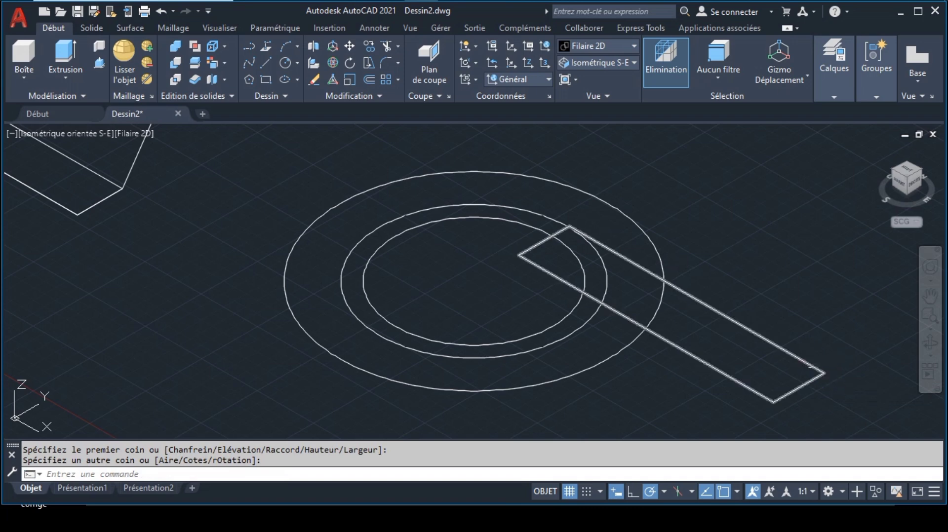
# Step: Move the rectangle so the midpoint of its inner long side sits on the inner end of the 7.5 line
pyautogui.click(810, 381)
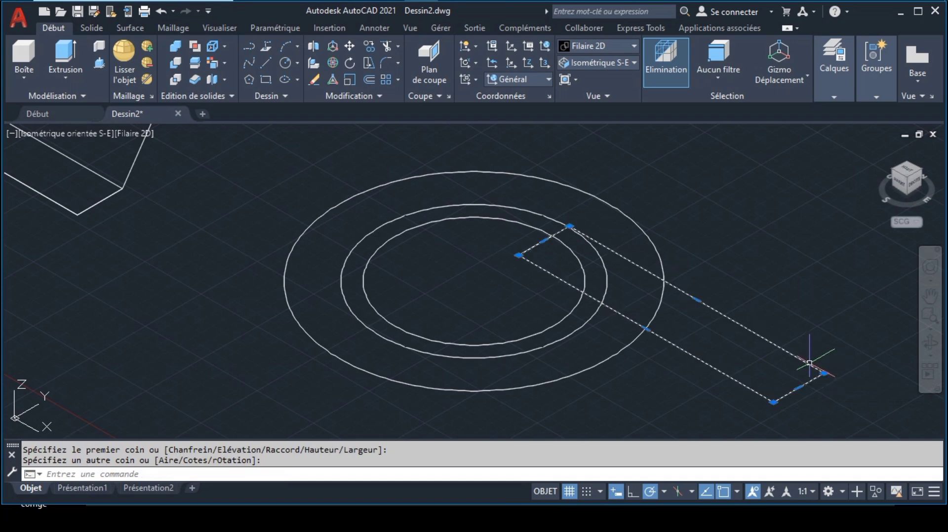
pyautogui.click(349, 46)
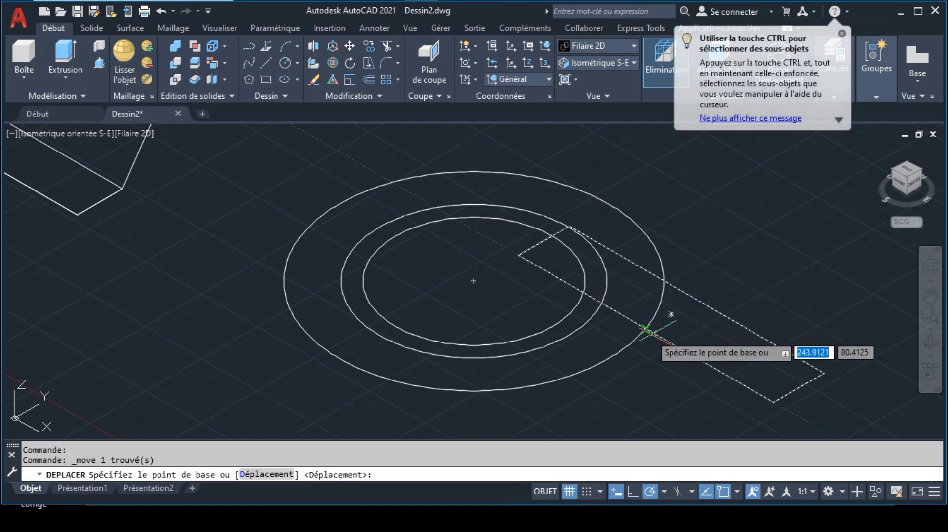
pyautogui.click(646, 327)
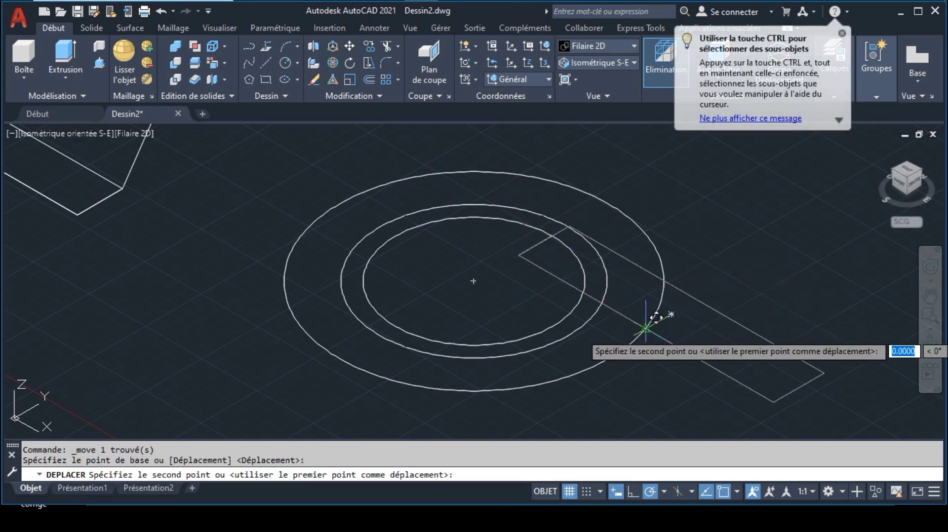
pyautogui.click(529, 243)
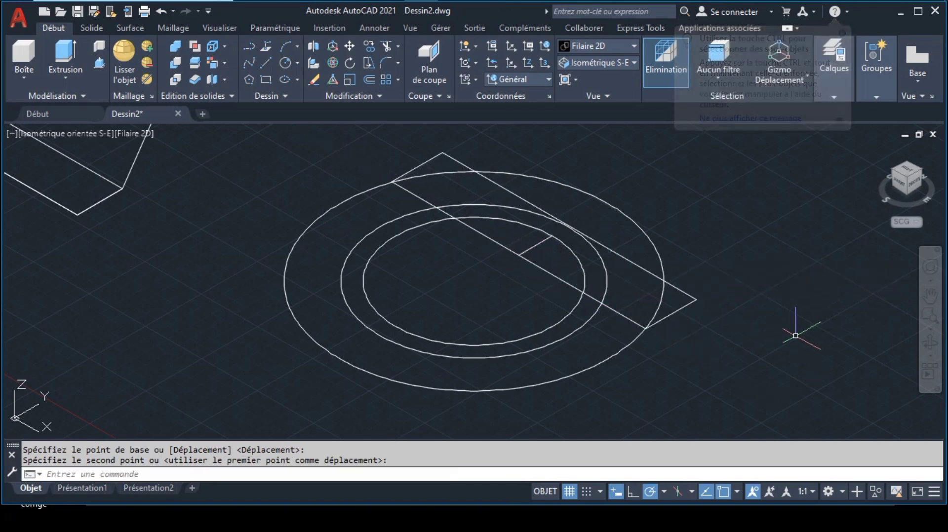
# Step: Extrude the smallest circle 145 upwards to form the solid shaft cylinder
pyautogui.click(584, 265)
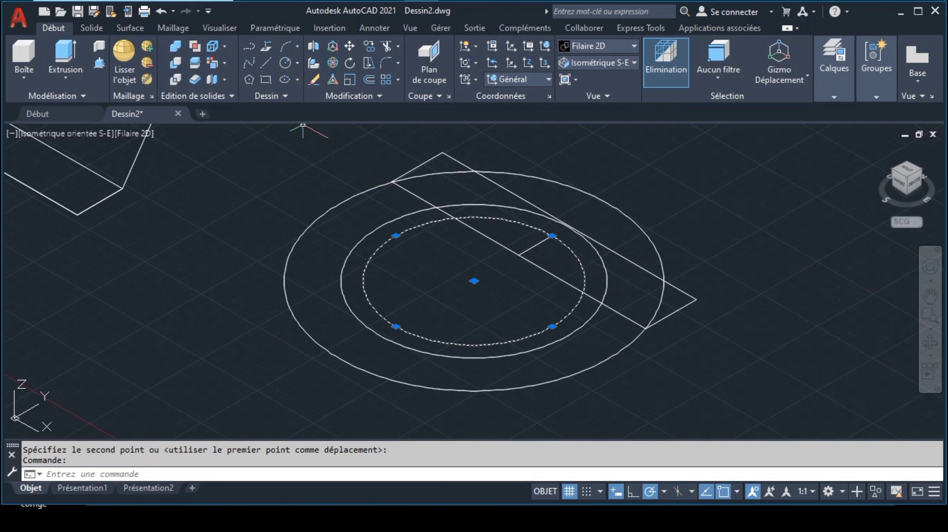
pyautogui.press('Delete')
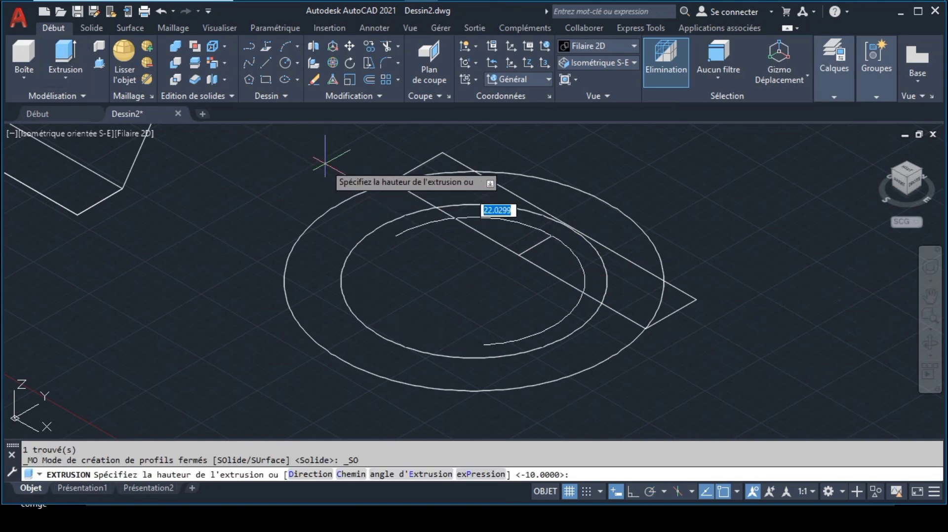
pyautogui.write('145')
pyautogui.press('Return')
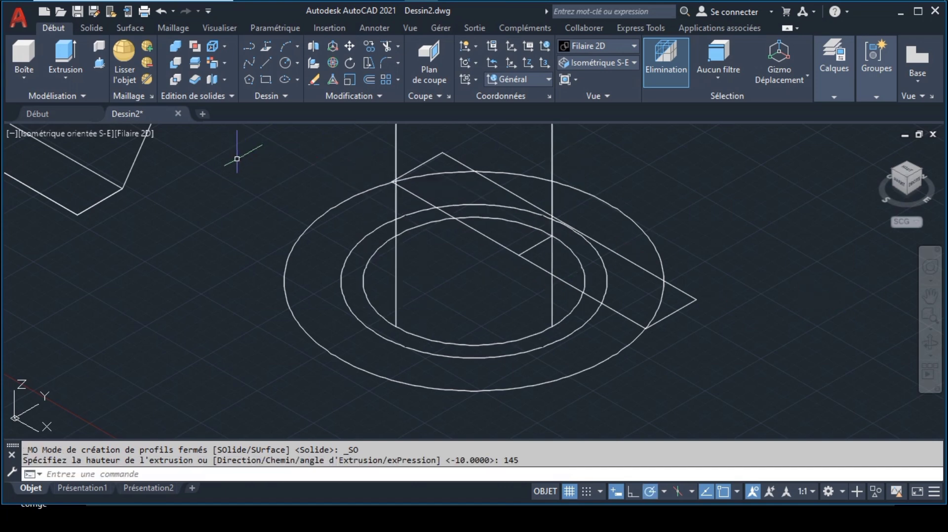
# Step: Change the model's visual style to Réaliste
pyautogui.click(140, 134)
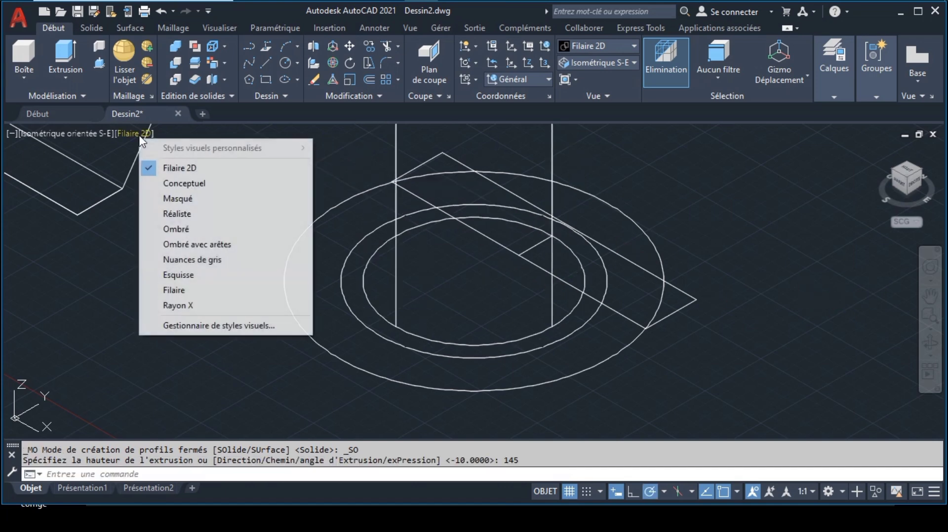
pyautogui.click(178, 215)
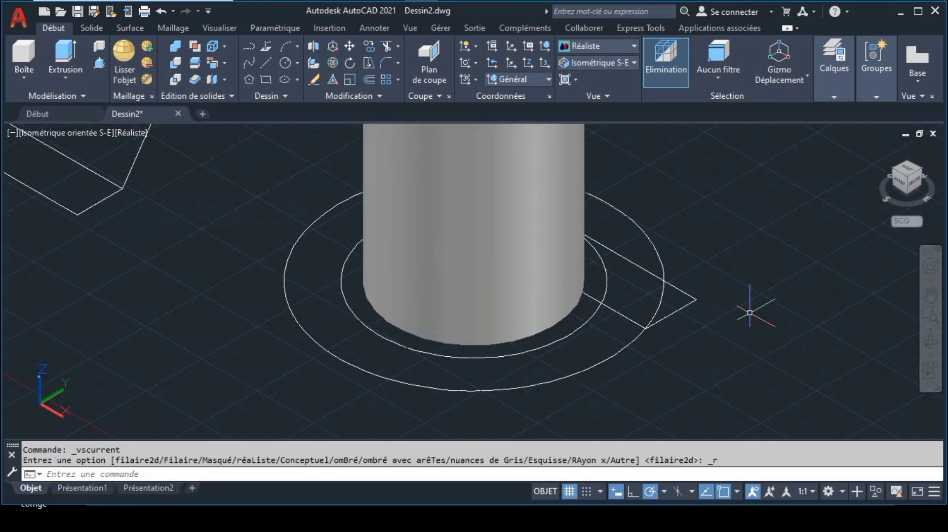
pyautogui.scroll(-2, 750, 313)
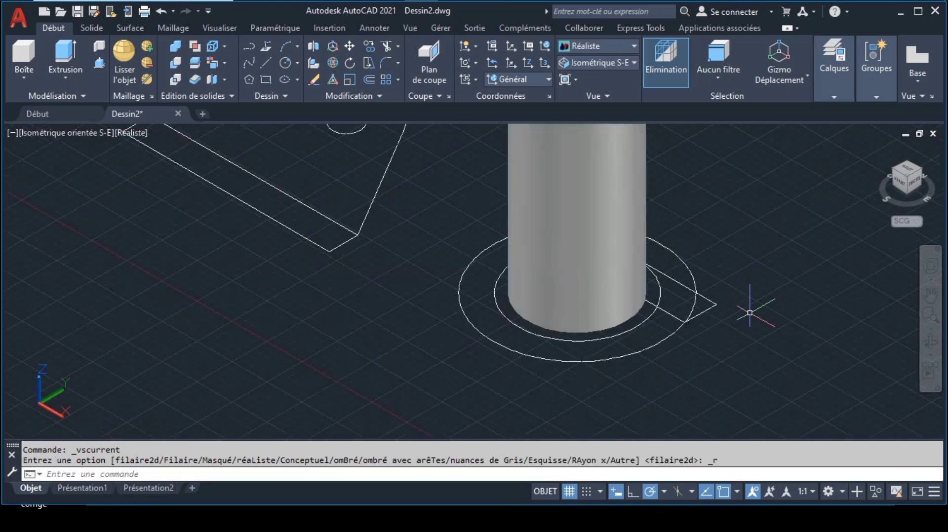
pyautogui.click(928, 298)
pyautogui.moveTo(660, 189); pyautogui.dragTo(626, 284)
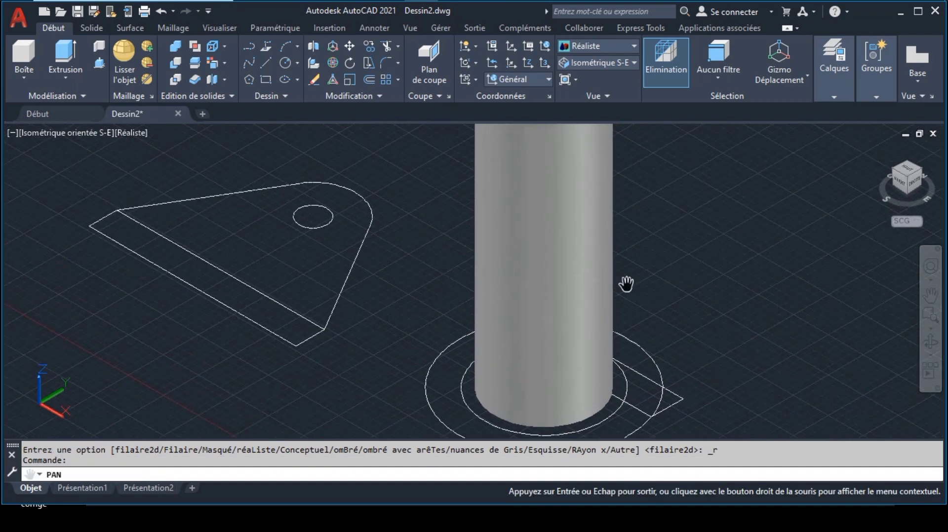
pyautogui.scroll(-5, 626, 284)
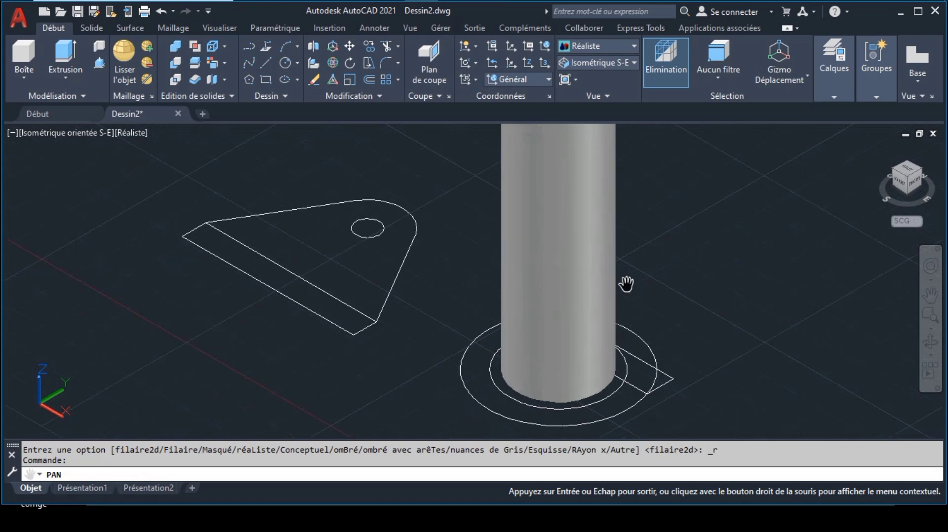
pyautogui.click(929, 298)
pyautogui.moveTo(671, 222); pyautogui.dragTo(605, 268)
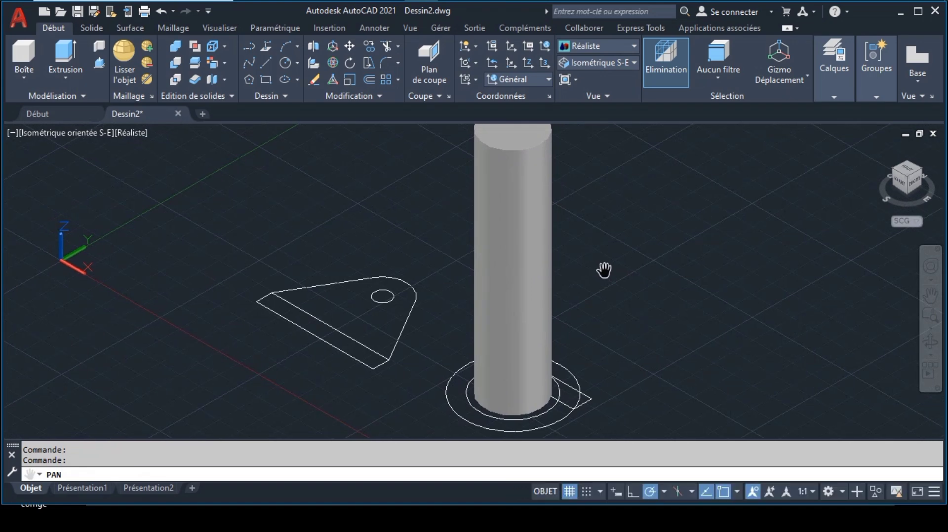
pyautogui.press('Escape')
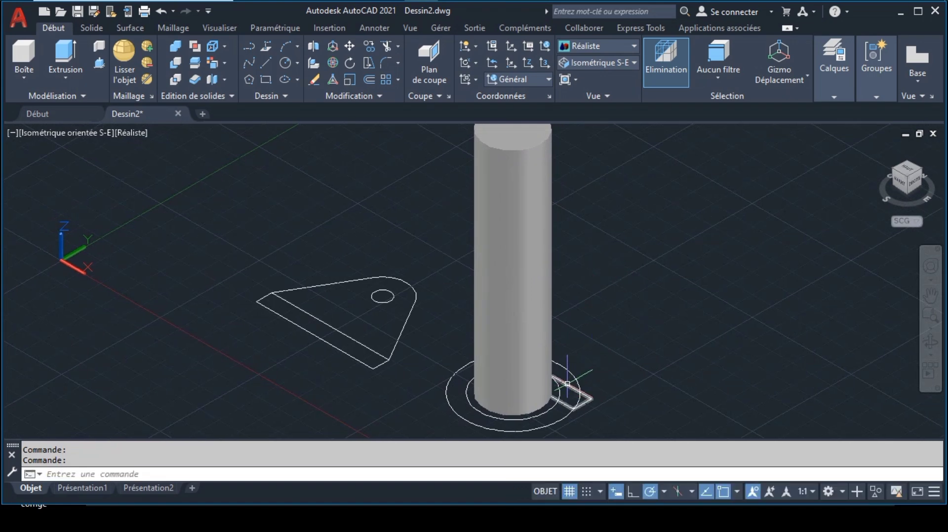
# Step: Check the shaft and flat lengths in the reference image, and raise the rectangle 81 along Z beside the cylinder in AutoCAD
pyautogui.click(524, 14)
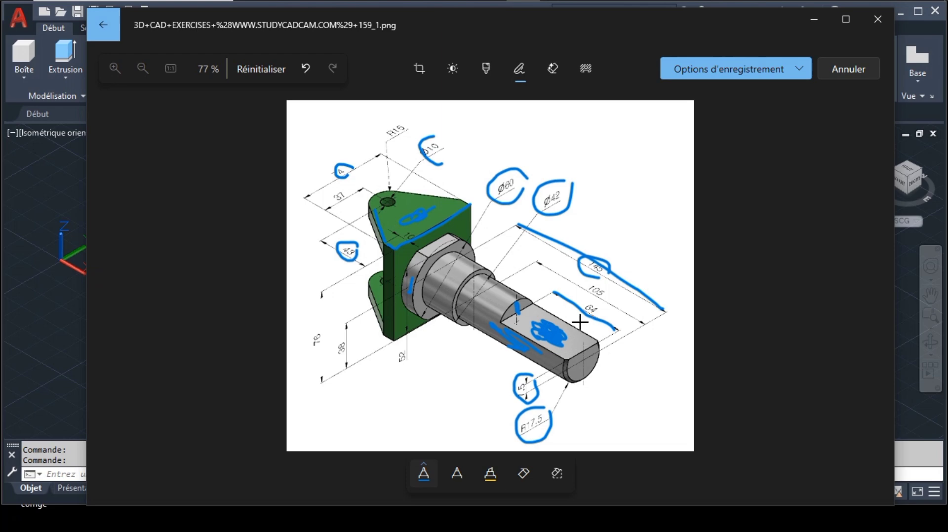
pyautogui.click(421, 12)
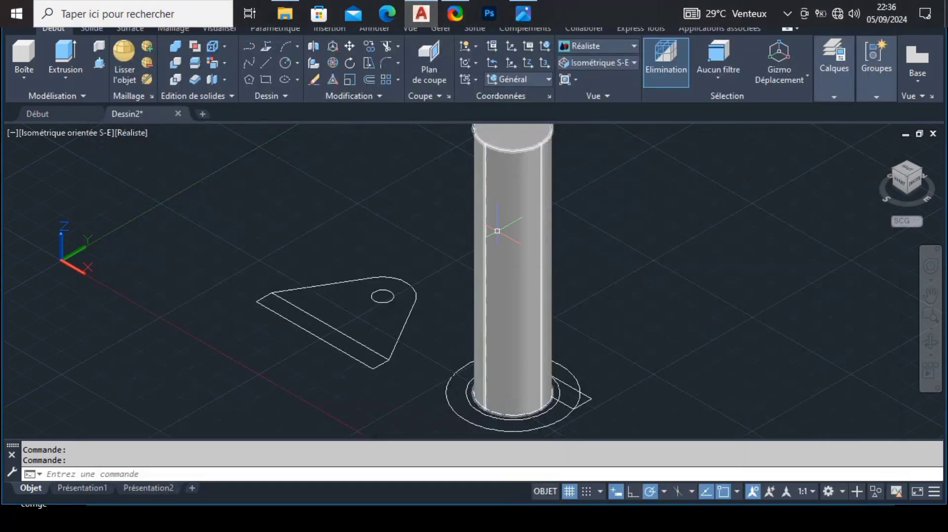
pyautogui.click(572, 389)
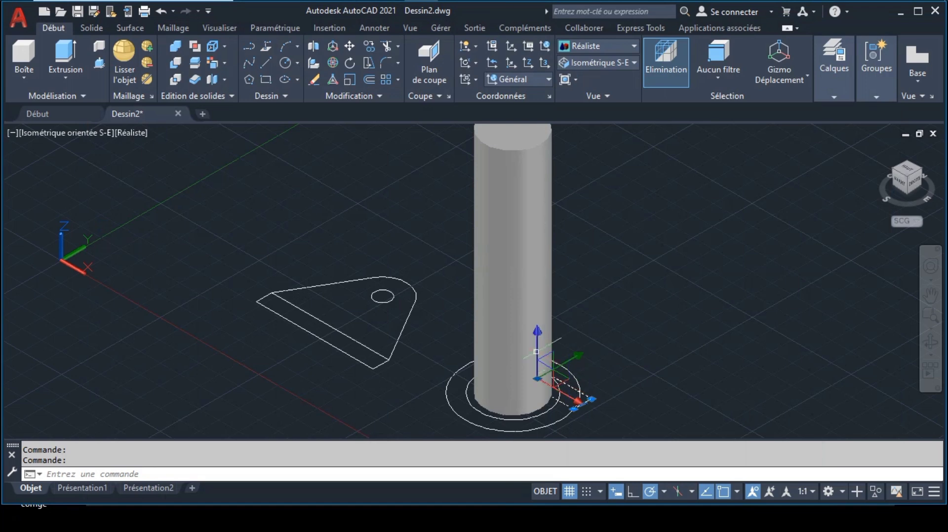
pyautogui.click(537, 343)
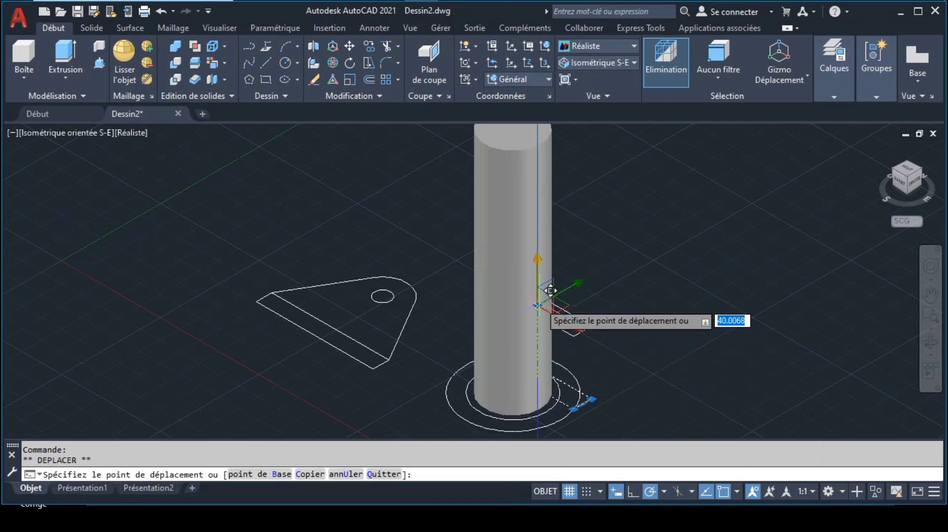
pyautogui.write('8')
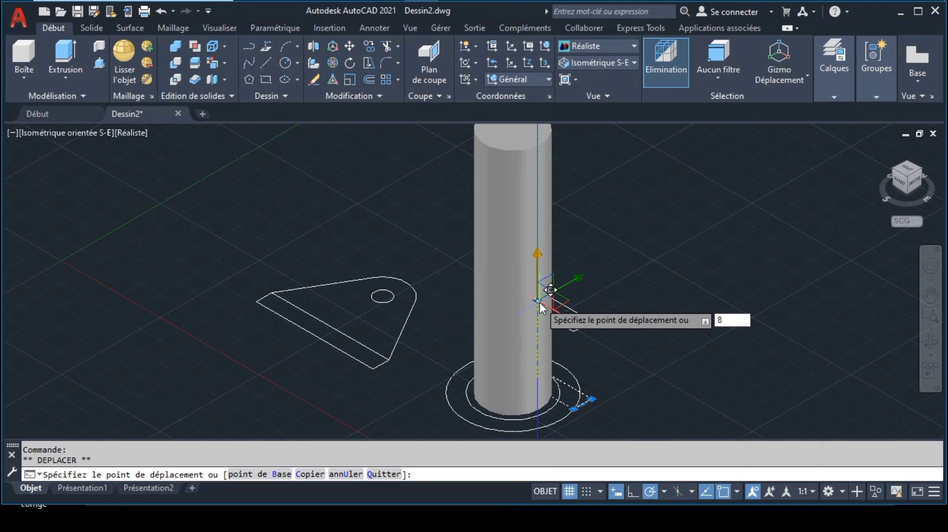
pyautogui.write('1')
pyautogui.press('Return')
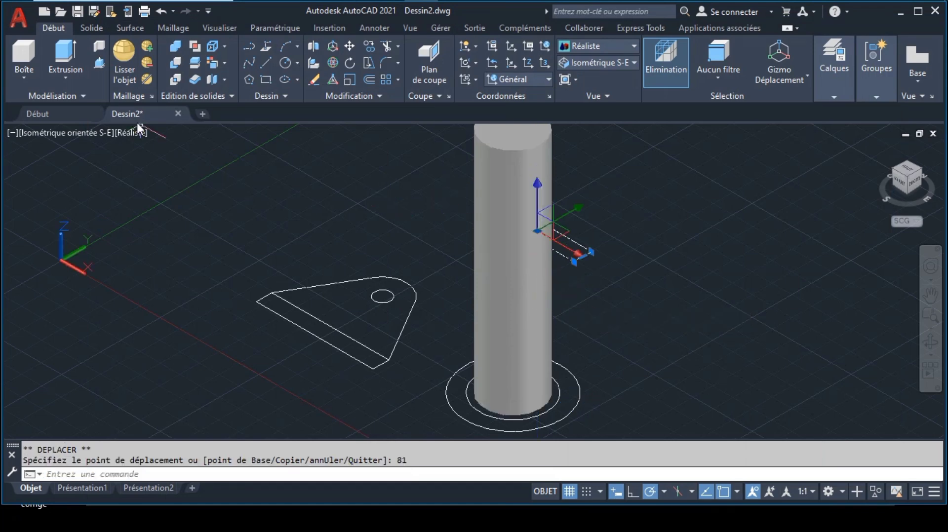
# Step: Extrude the raised rectangle up to the shaft's top face and subtract the resulting block from the cylinder to cut the flat
pyautogui.click(74, 54)
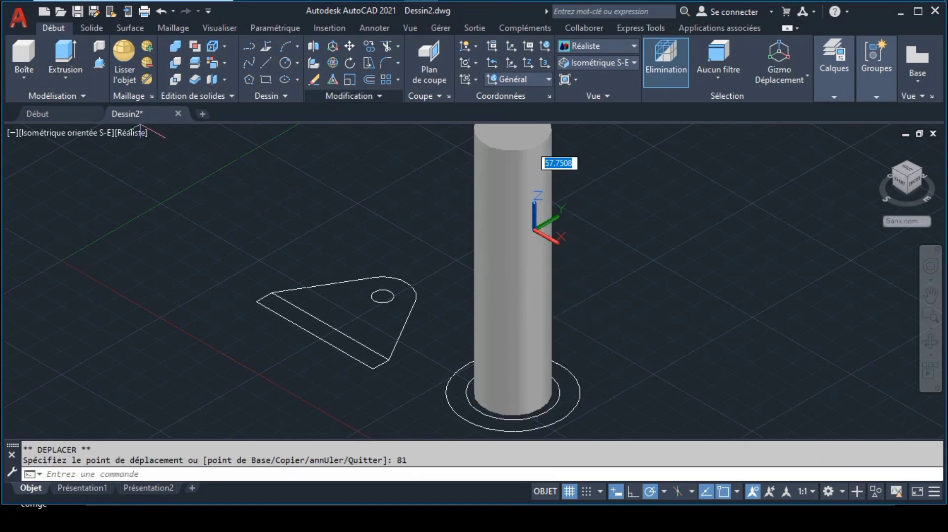
pyautogui.click(510, 125)
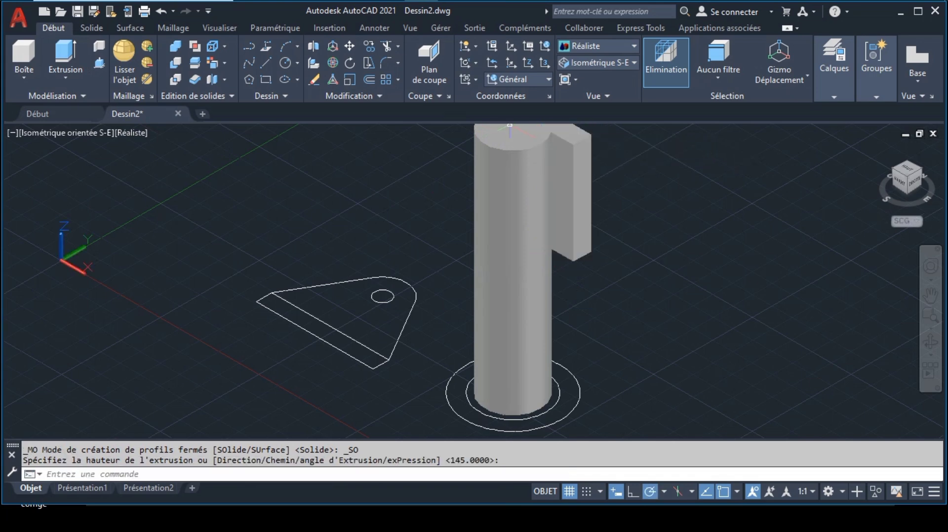
pyautogui.click(175, 61)
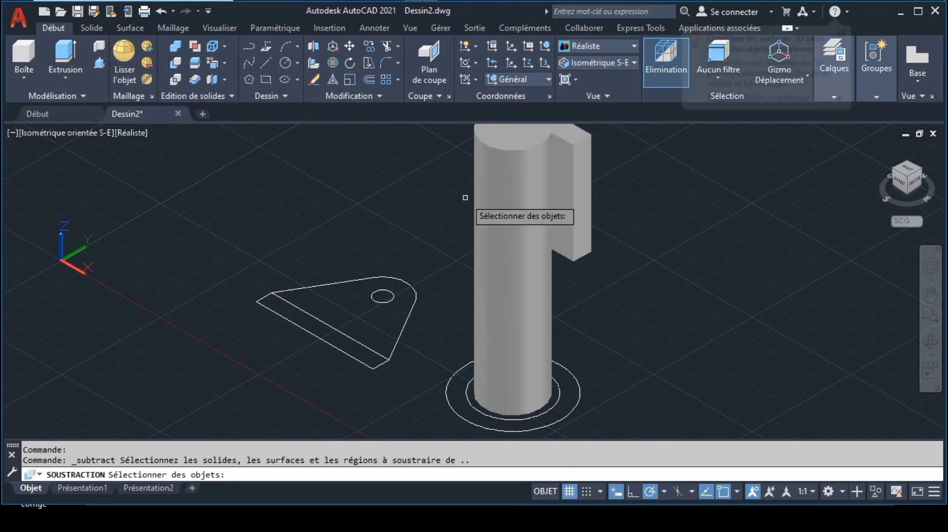
pyautogui.click(520, 216)
pyautogui.click(552, 265)
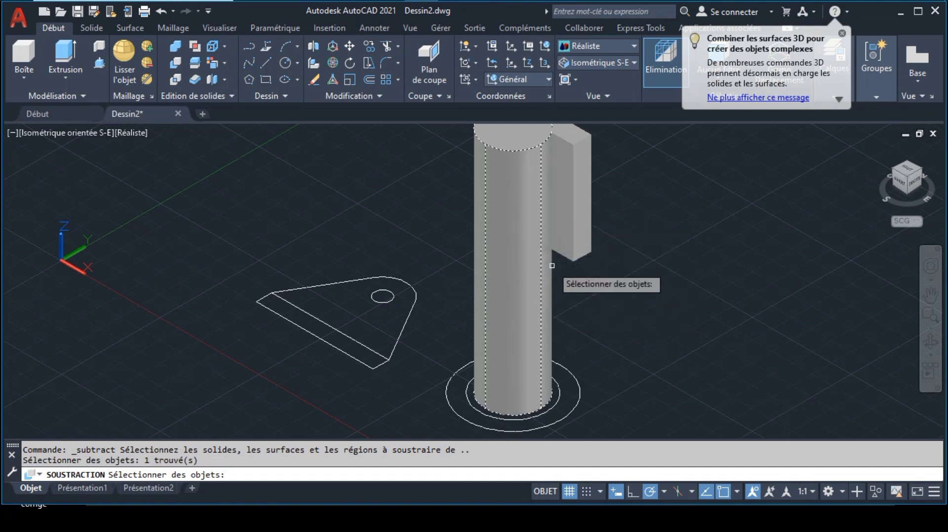
pyautogui.press('Return')
pyautogui.click(578, 211)
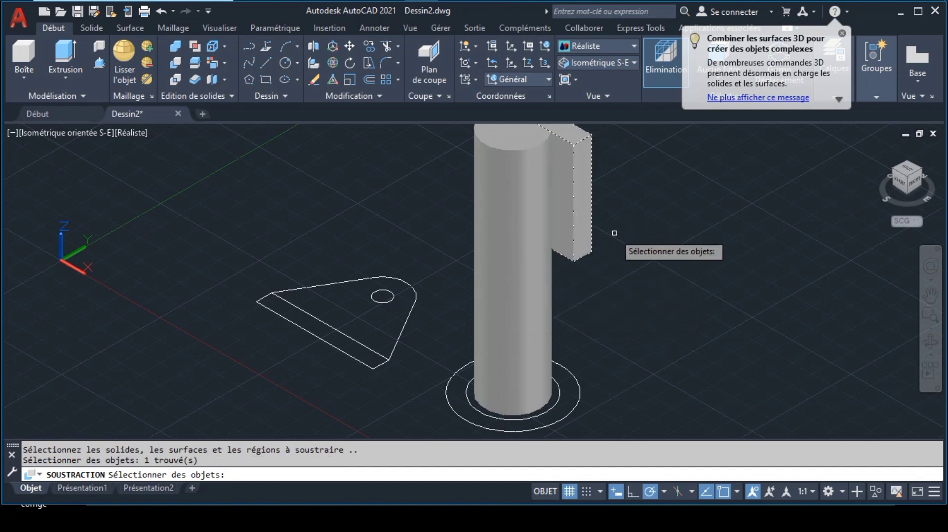
pyautogui.press('Return')
pyautogui.click(930, 341)
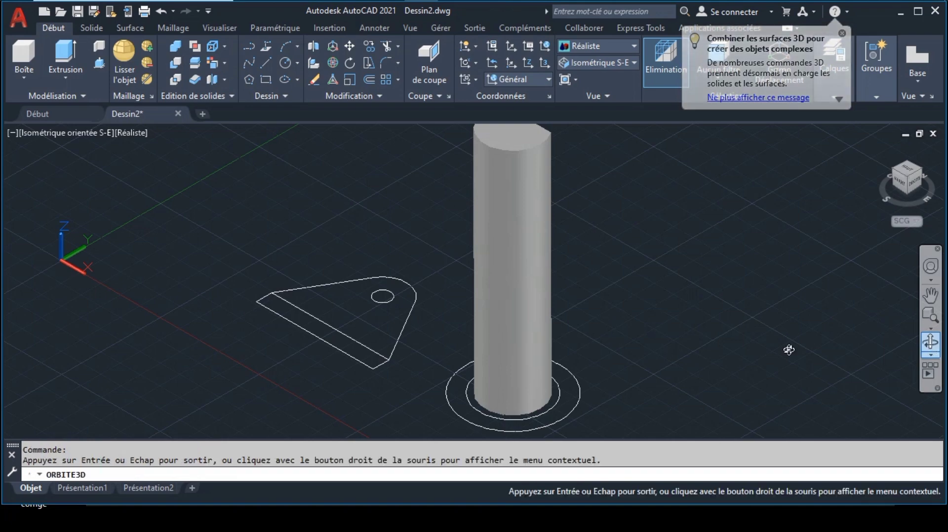
pyautogui.moveTo(789, 349); pyautogui.dragTo(624, 332)
pyautogui.press('Escape')
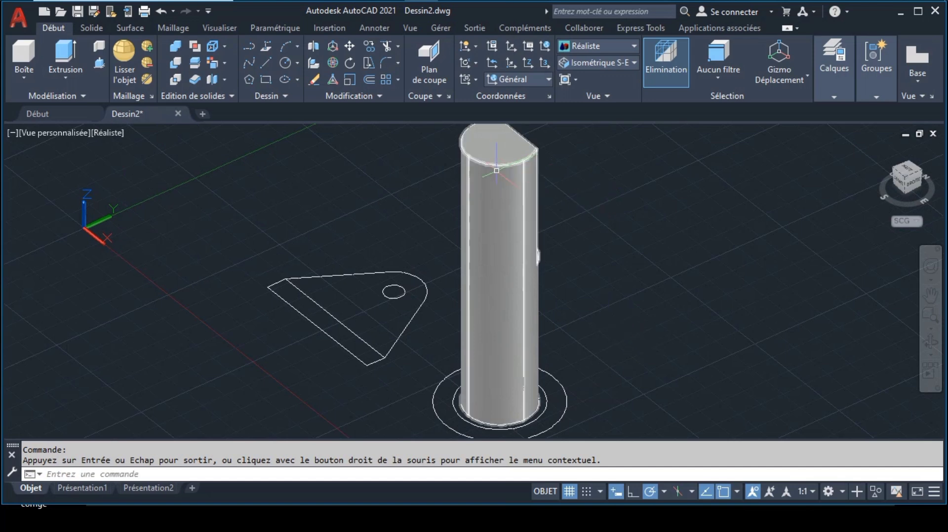
# Step: Chamfer the curved edge of the shaft's top face with both distances set to 2, consulting the reference image
pyautogui.click(93, 29)
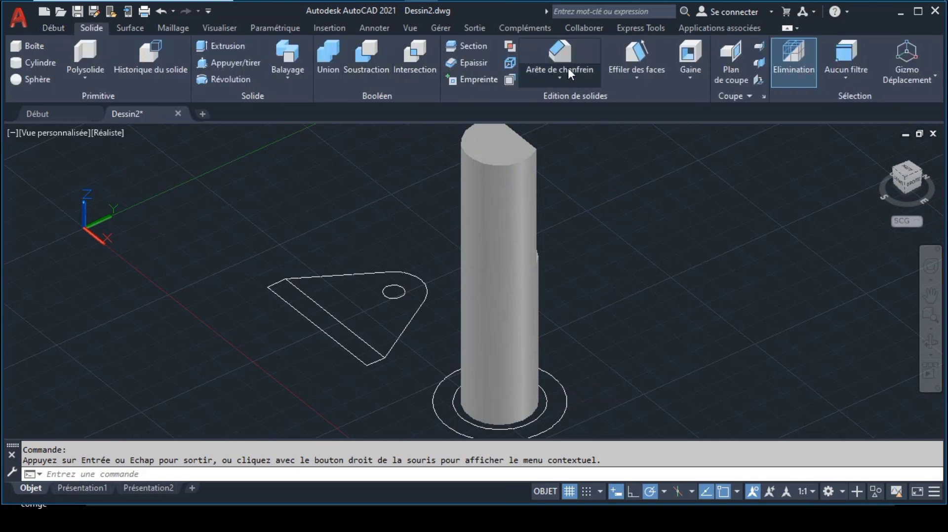
pyautogui.click(550, 70)
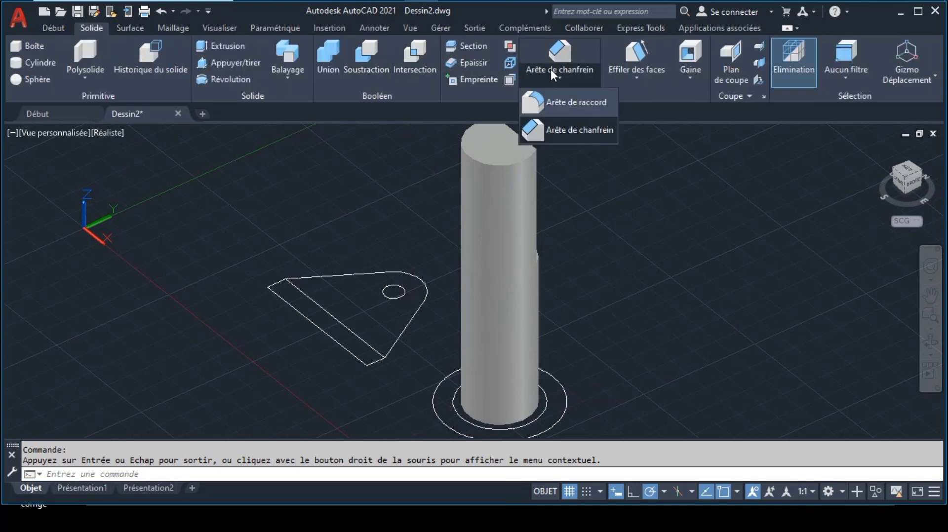
pyautogui.click(564, 128)
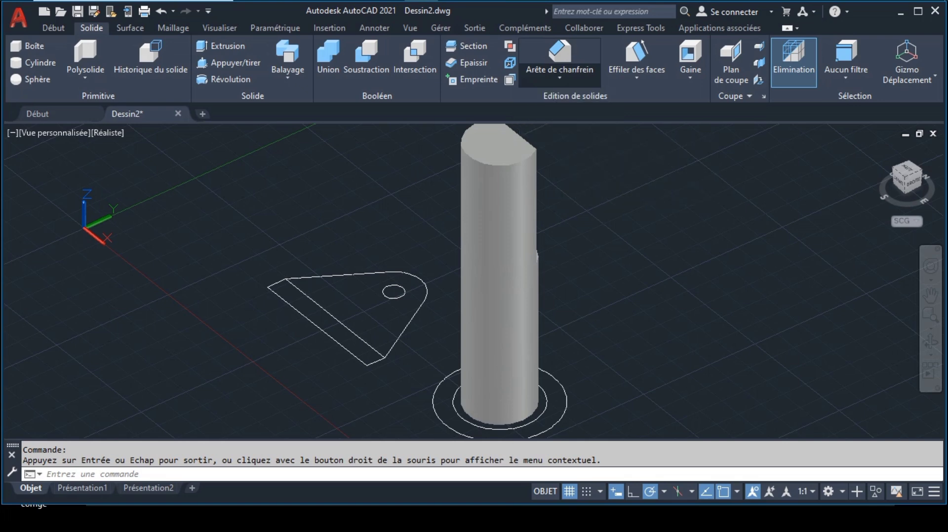
pyautogui.click(515, 156)
pyautogui.write('D')
pyautogui.press('Return')
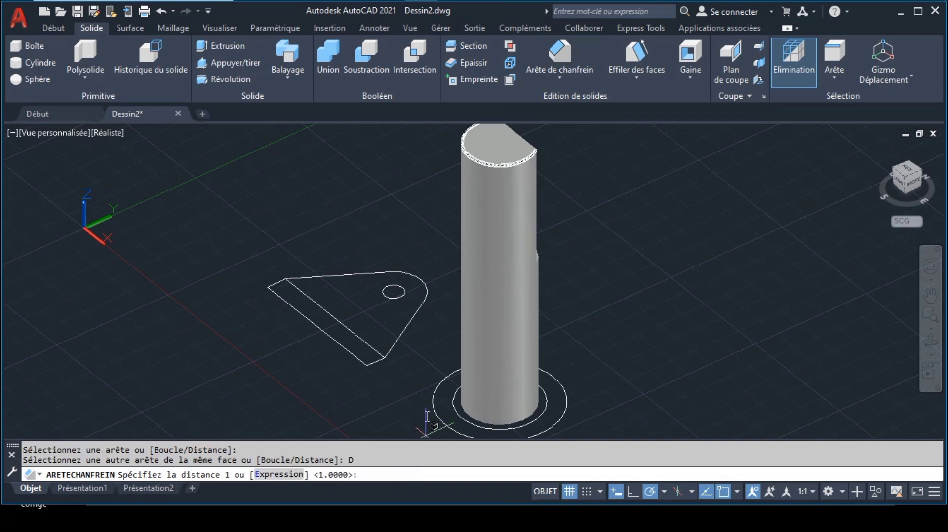
pyautogui.click(524, 6)
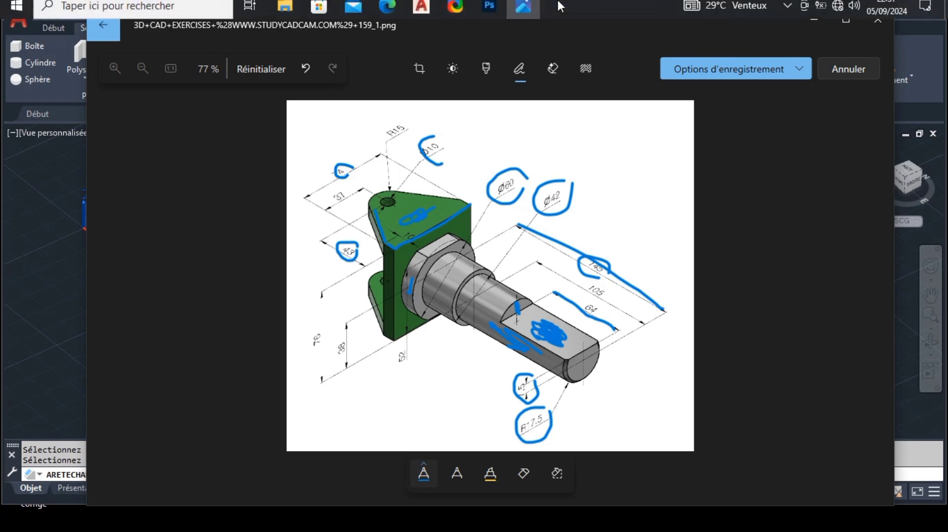
pyautogui.click(422, 14)
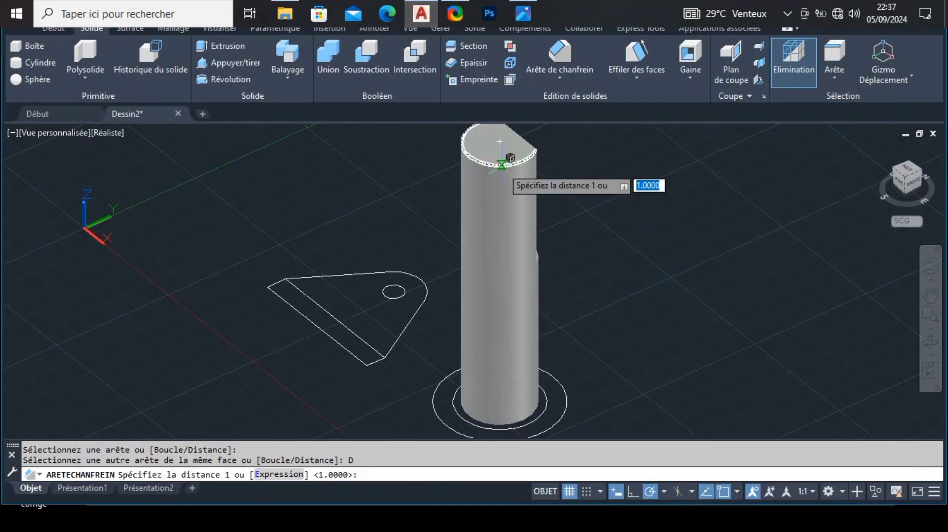
pyautogui.press('Return')
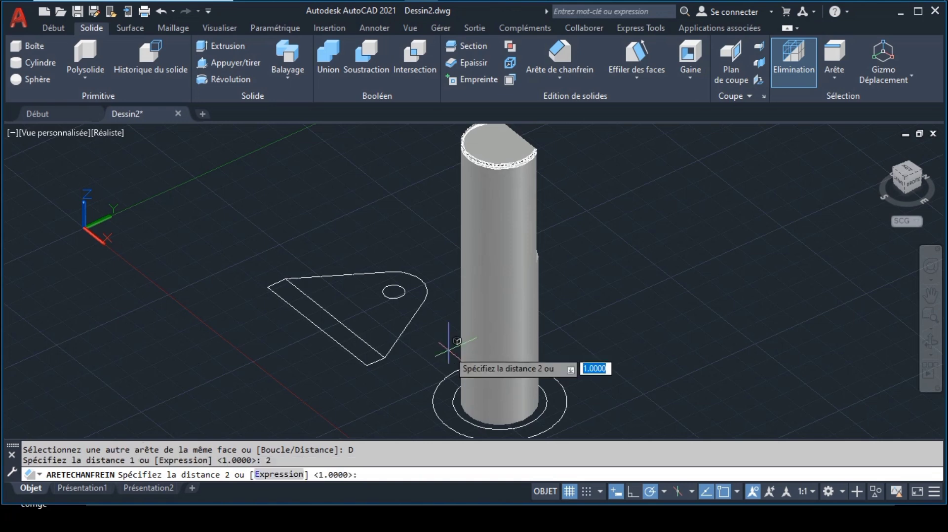
pyautogui.press('Return')
pyautogui.press('Return')
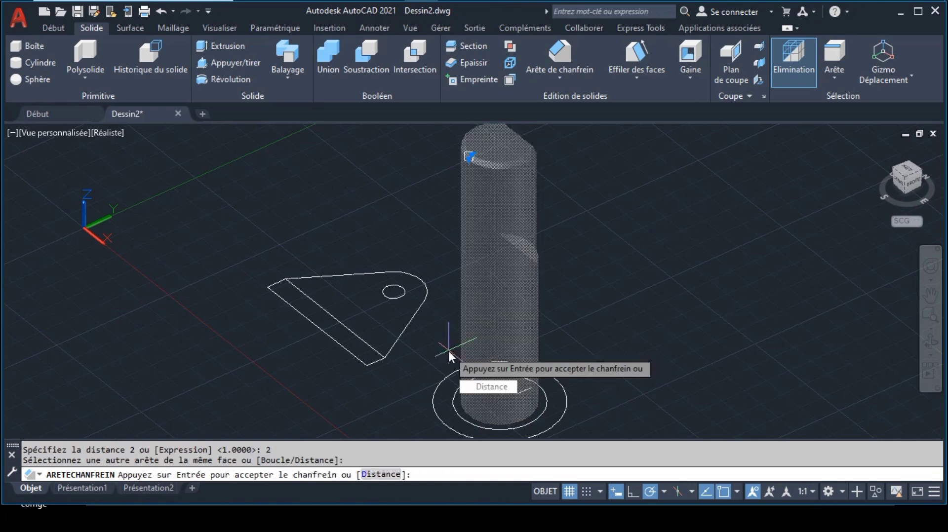
pyautogui.press('Return')
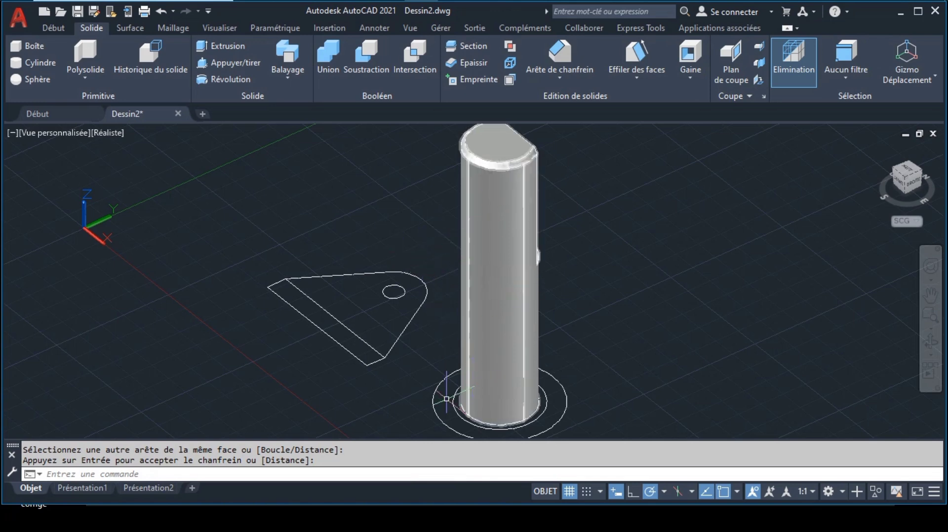
# Step: Switch to the reference part image and mark the 105 length and the larger-diameter shaft section
pyautogui.moveTo(464, 6)
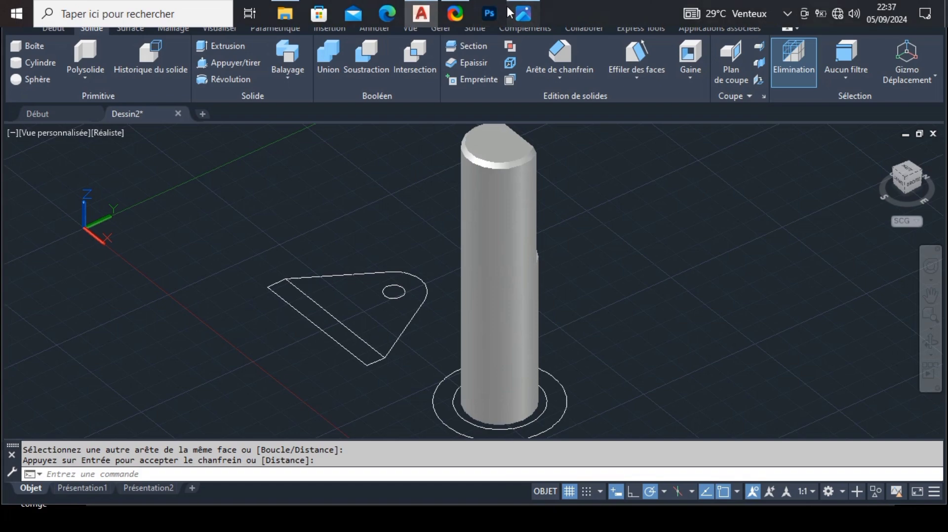
pyautogui.click(523, 13)
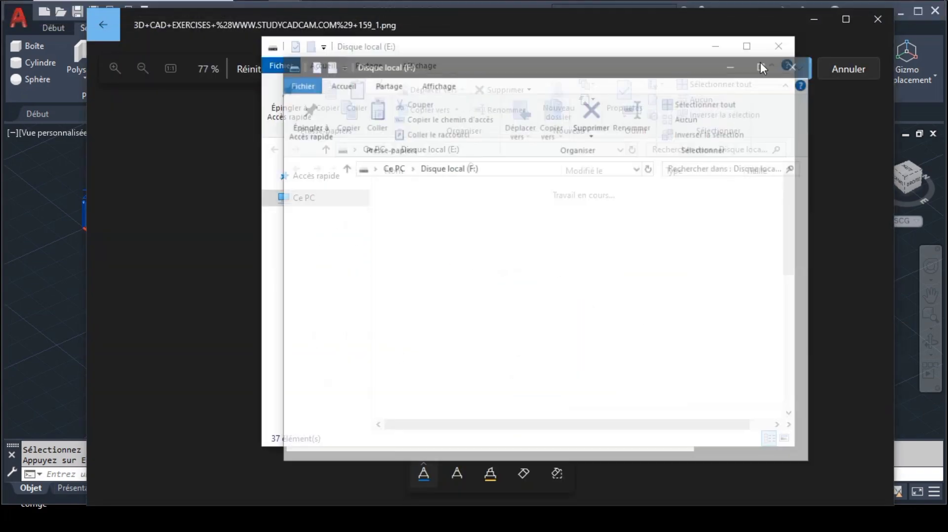
pyautogui.click(794, 63)
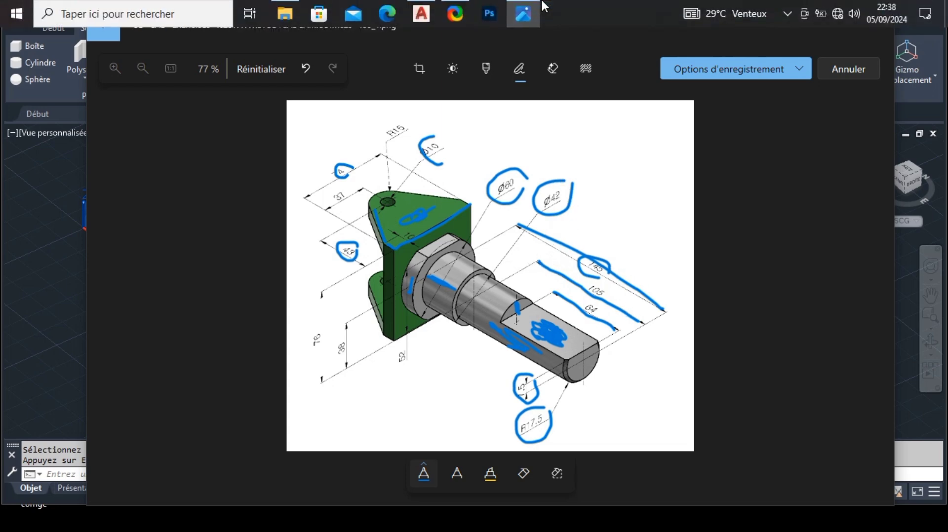
# Step: Switch back to AutoCAD and extrude the inner of the two circles around the shaft's base by 40
pyautogui.click(421, 9)
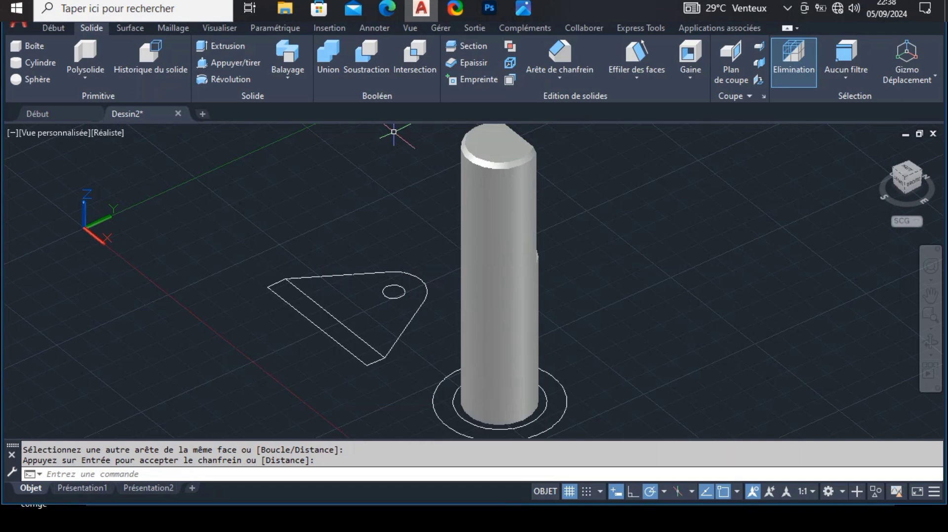
pyautogui.press('Return')
pyautogui.click(455, 399)
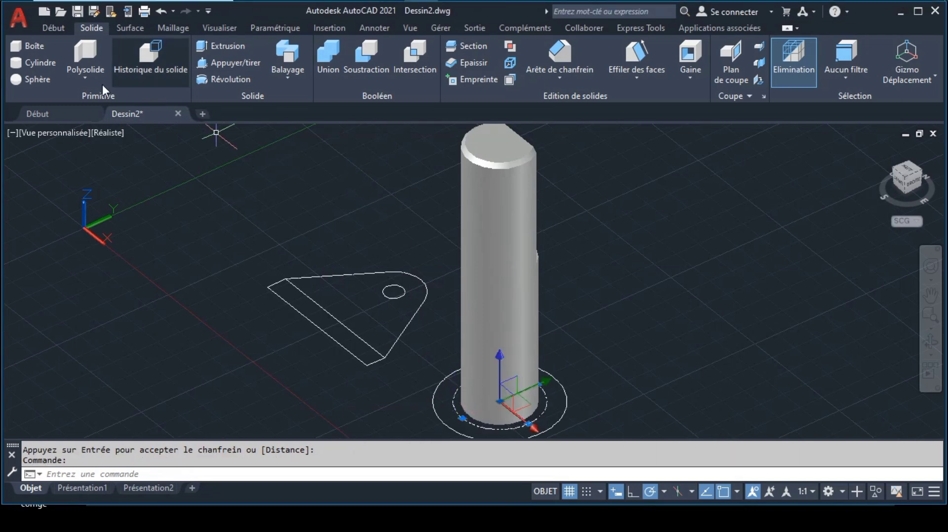
pyautogui.click(52, 26)
pyautogui.click(66, 51)
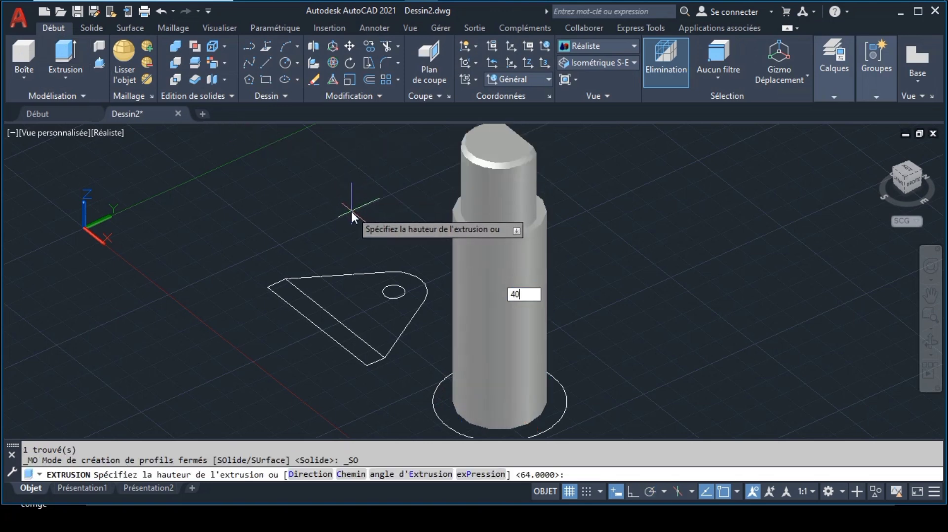
pyautogui.press('Return')
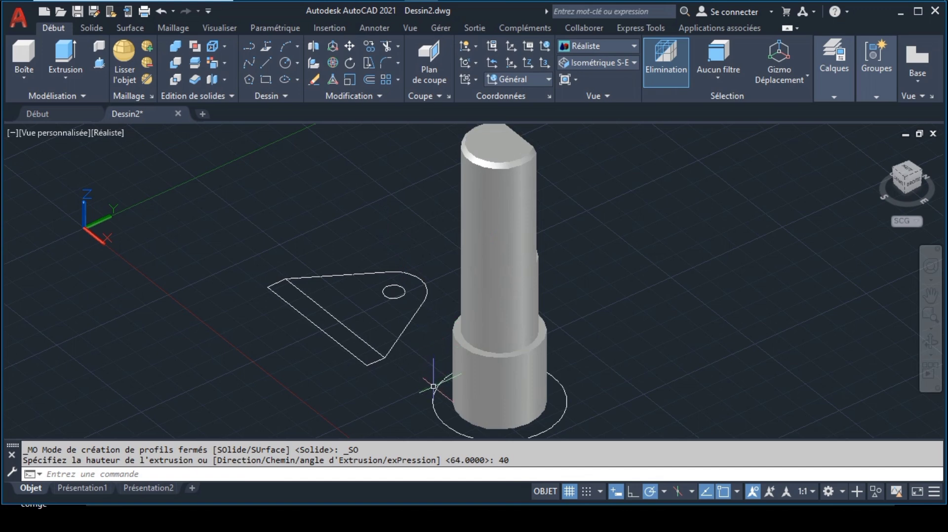
# Step: Raise the shaft and the larger-diameter cylinder around its base together by 10 along Z
pyautogui.click(457, 376)
pyautogui.click(523, 425)
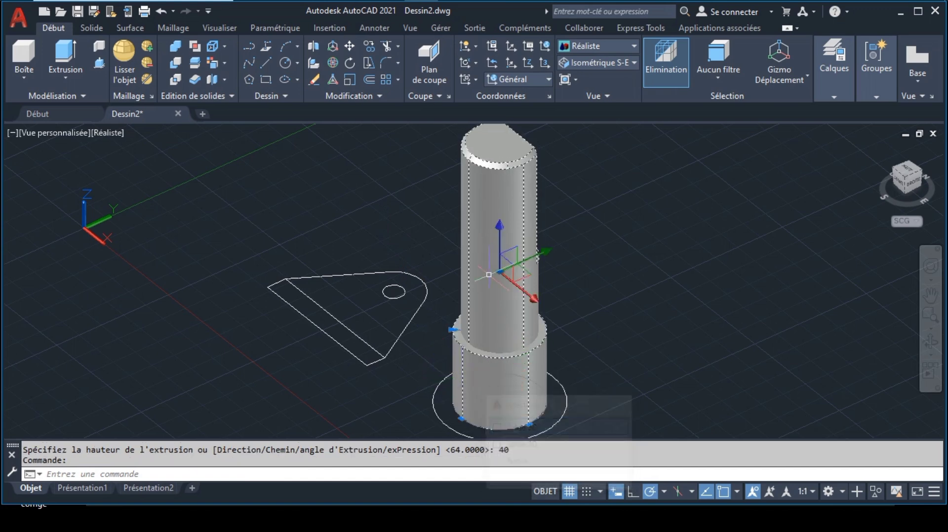
pyautogui.click(500, 242)
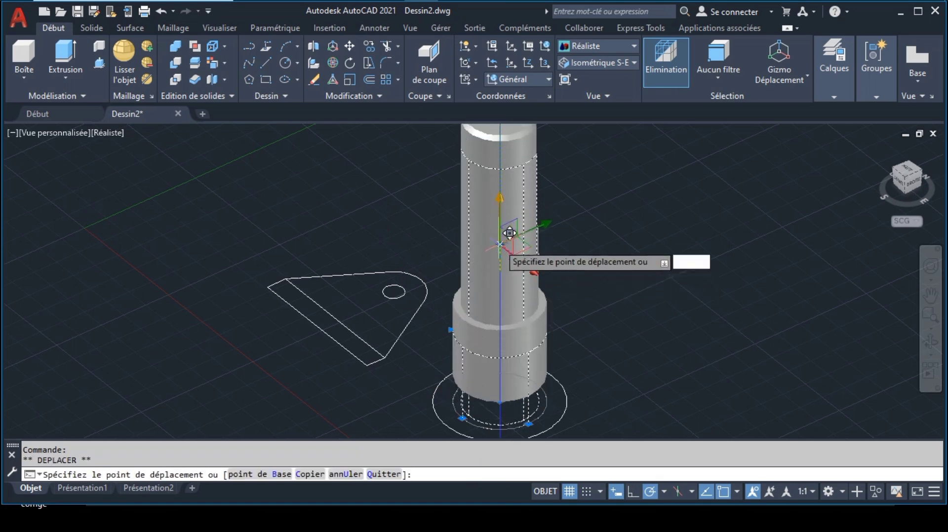
pyautogui.write('10')
pyautogui.press('Return')
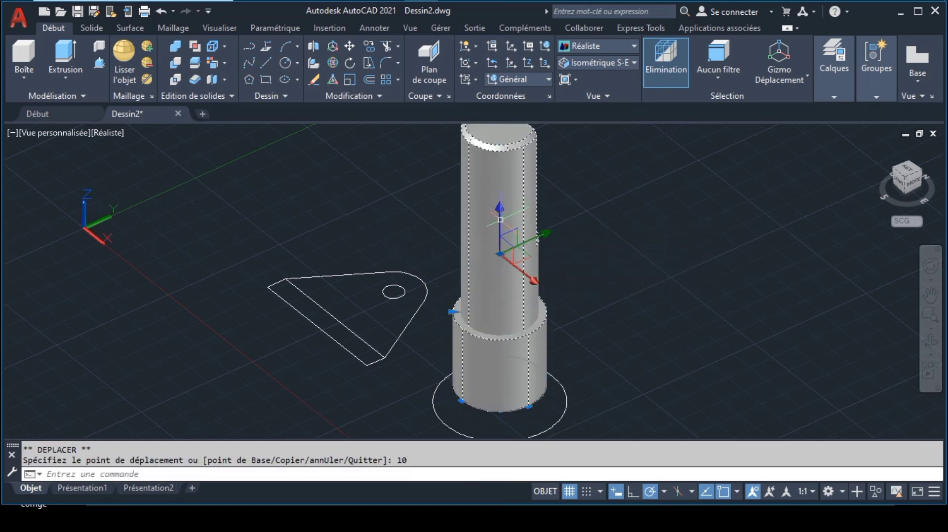
pyautogui.press('Escape')
# Step: Extrude the remaining outer circle beneath the shaft by 10 to form the round flange
pyautogui.click(434, 399)
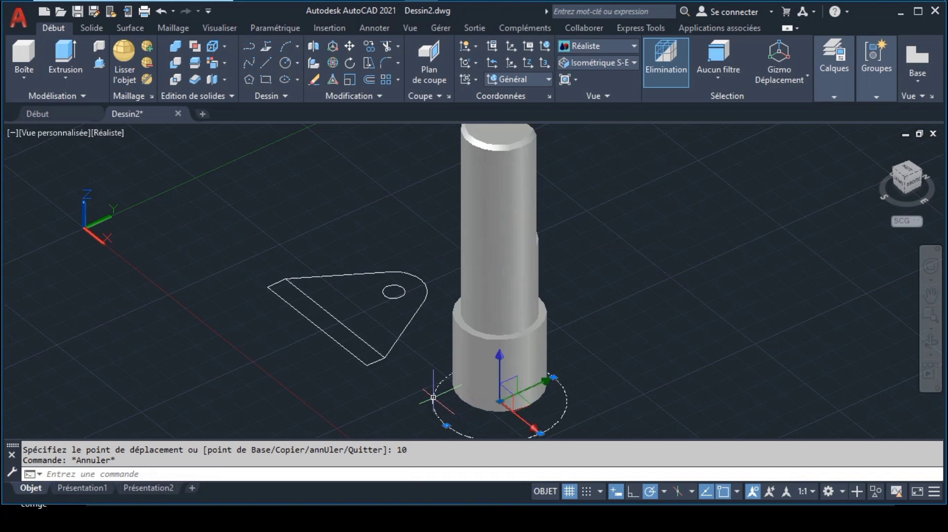
pyautogui.click(66, 57)
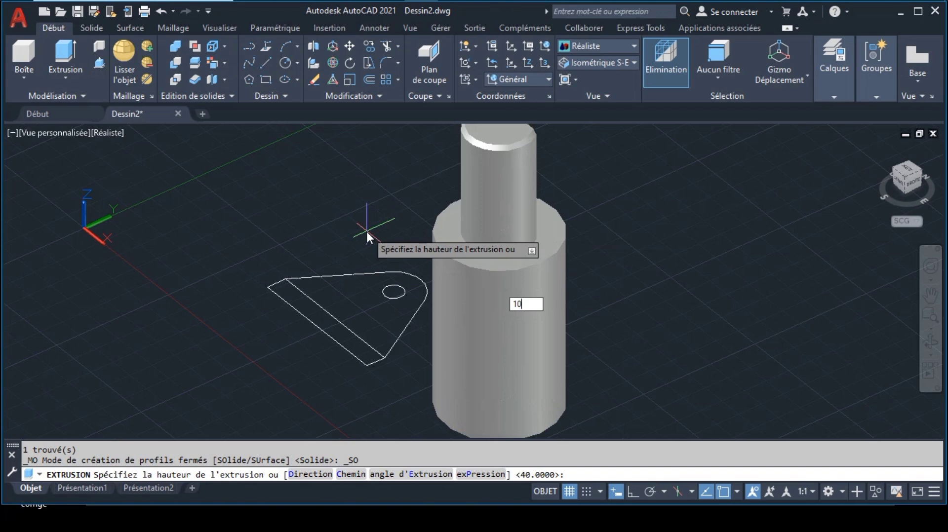
pyautogui.press('Return')
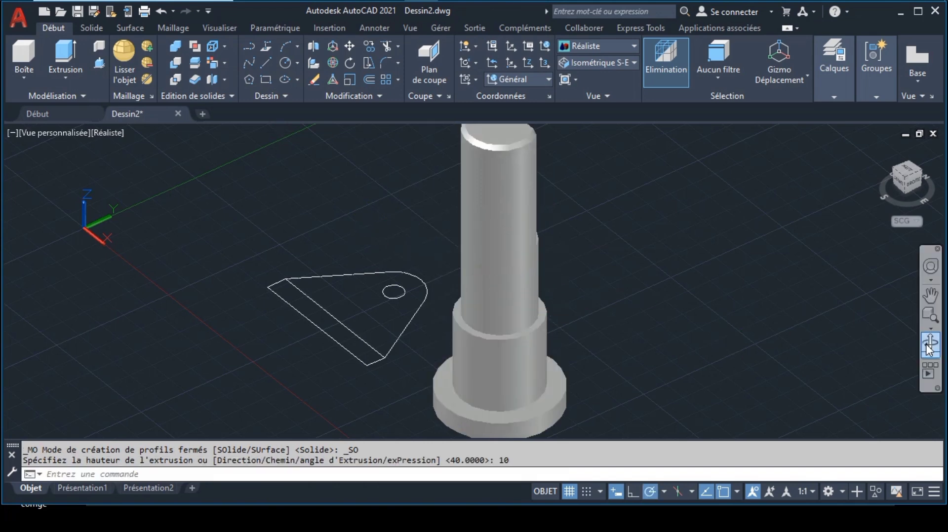
# Step: Extrude the narrow rectangle along the lug profile's straight edge by 76 in AutoCAD, marking the plate's 76 height in the reference image
pyautogui.click(932, 299)
pyautogui.moveTo(667, 344); pyautogui.dragTo(660, 285)
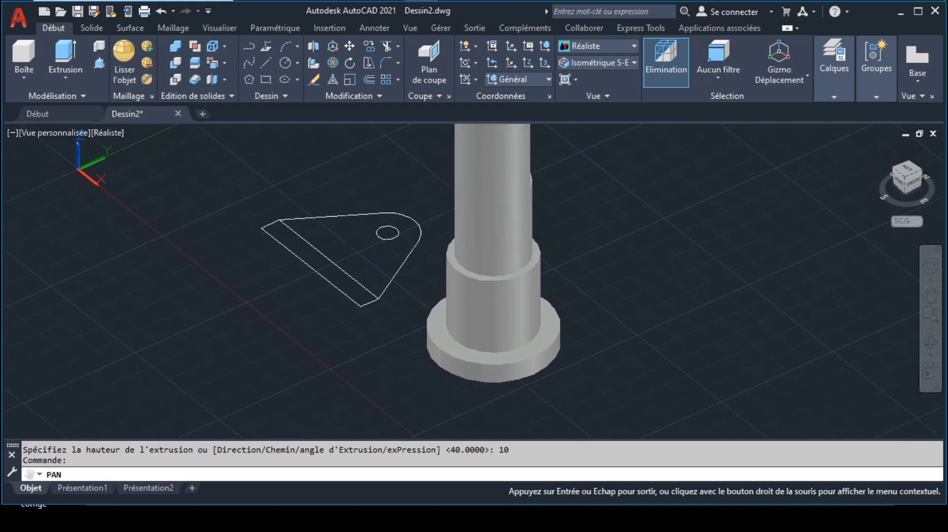
pyautogui.press('Escape')
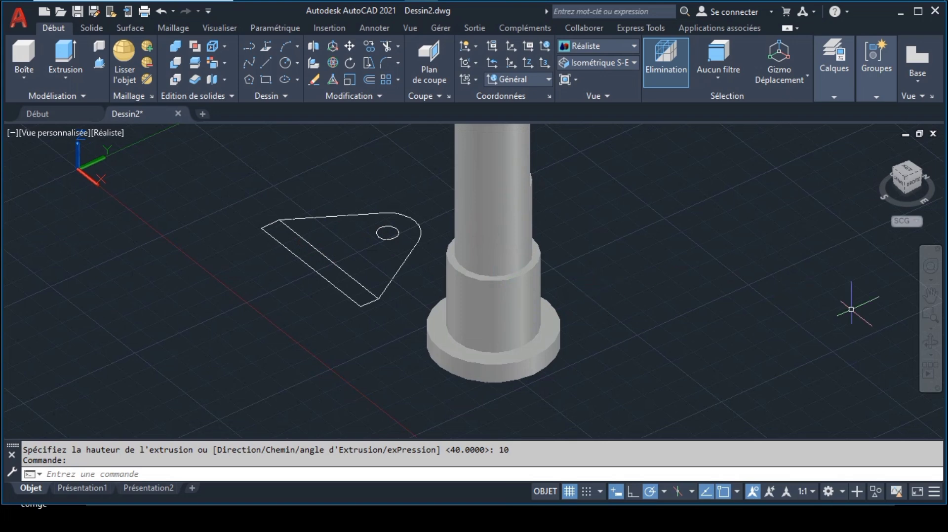
pyautogui.click(931, 297)
pyautogui.moveTo(571, 282); pyautogui.dragTo(685, 341)
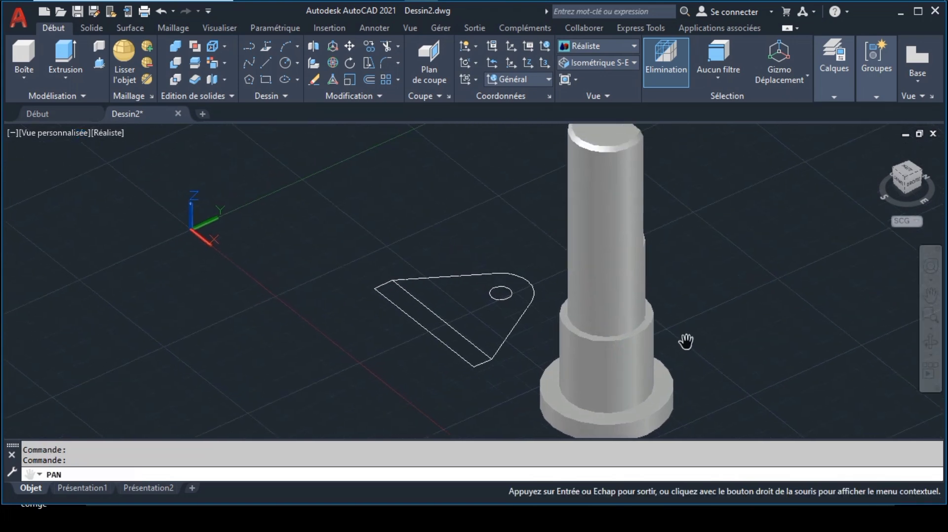
pyautogui.press('Escape')
pyautogui.click(449, 326)
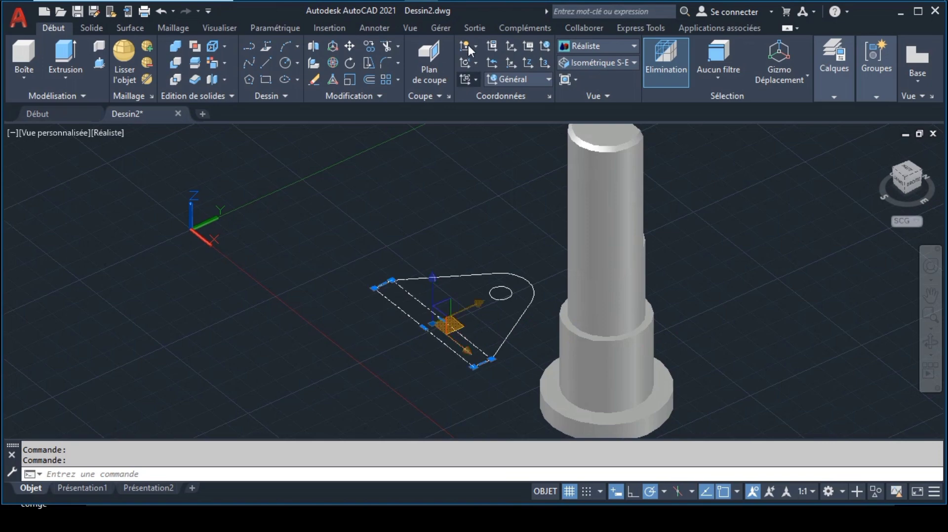
pyautogui.click(78, 63)
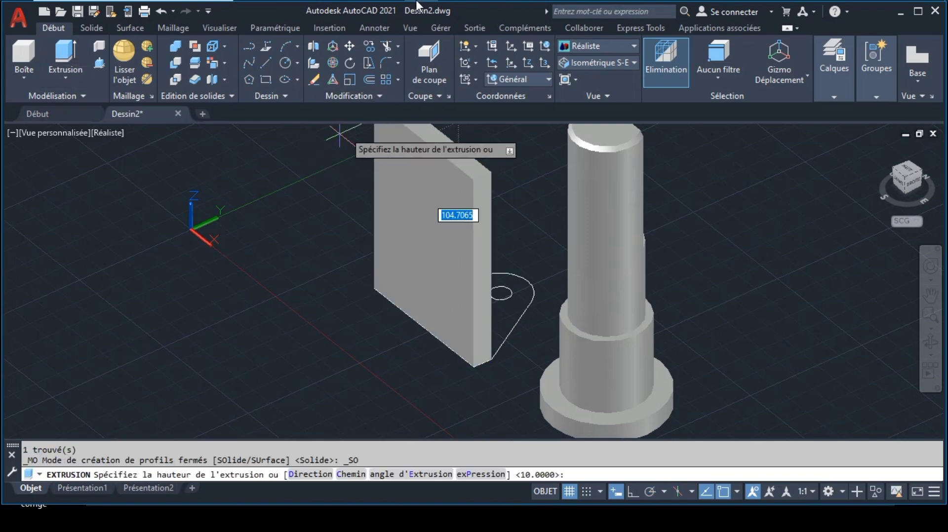
pyautogui.click(528, 9)
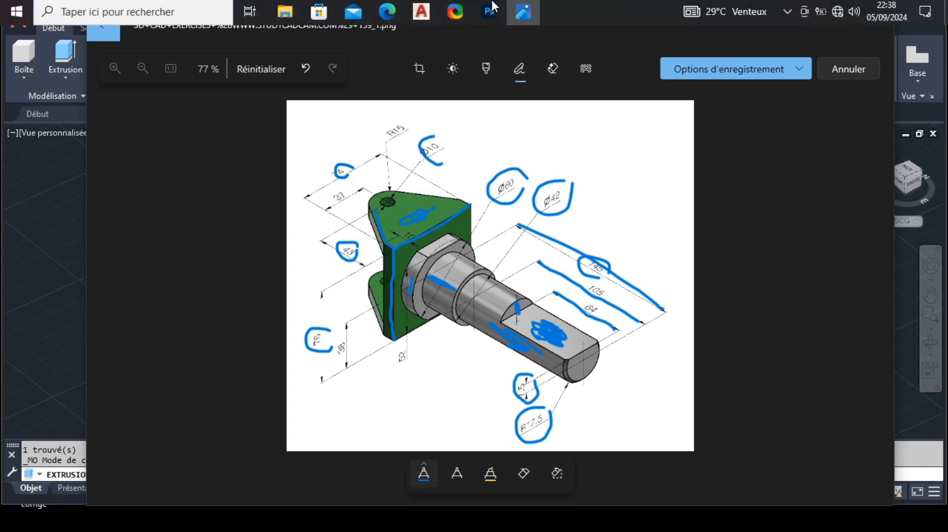
pyautogui.click(421, 14)
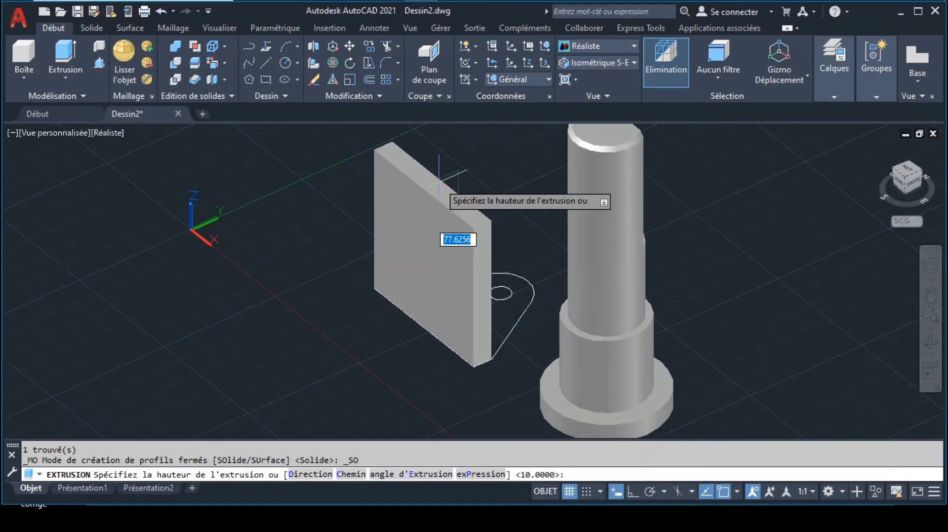
pyautogui.write('76')
pyautogui.press('Return')
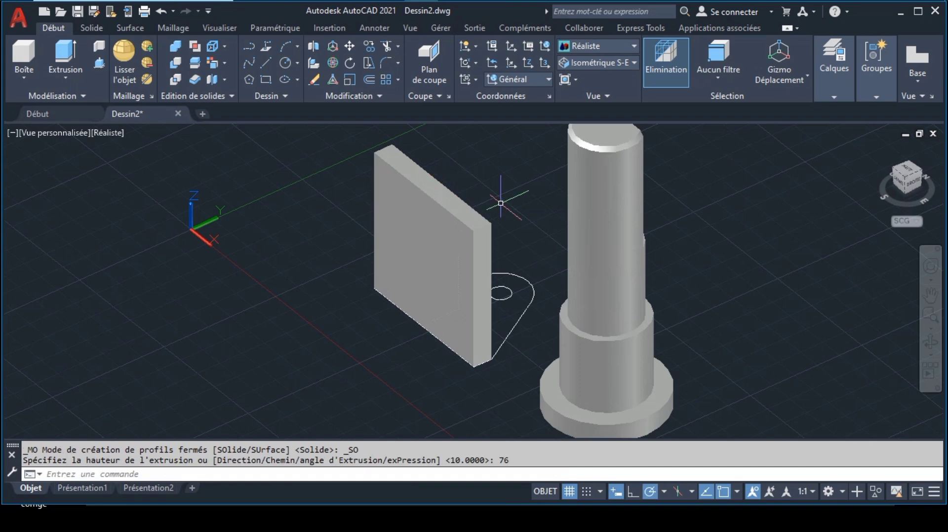
# Step: Extrude the small hole circle in the lug profile by 76
pyautogui.click(509, 292)
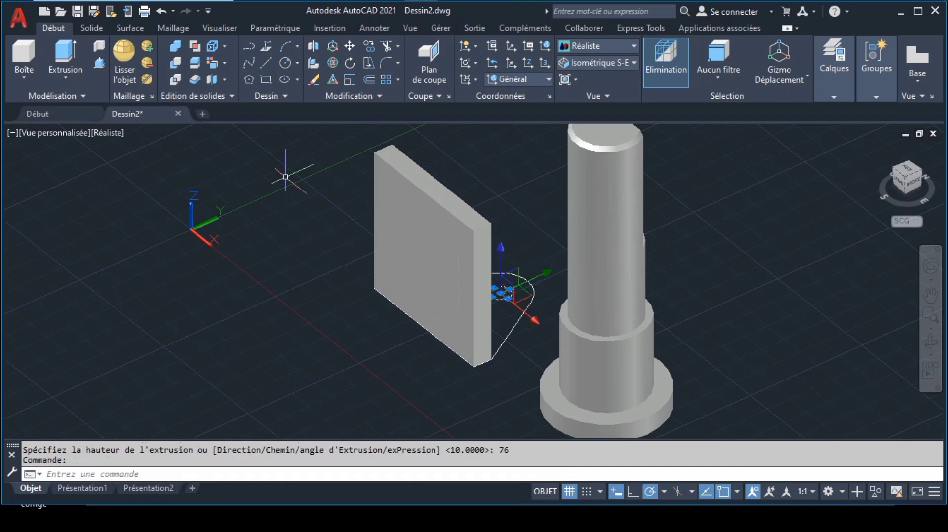
pyautogui.click(72, 42)
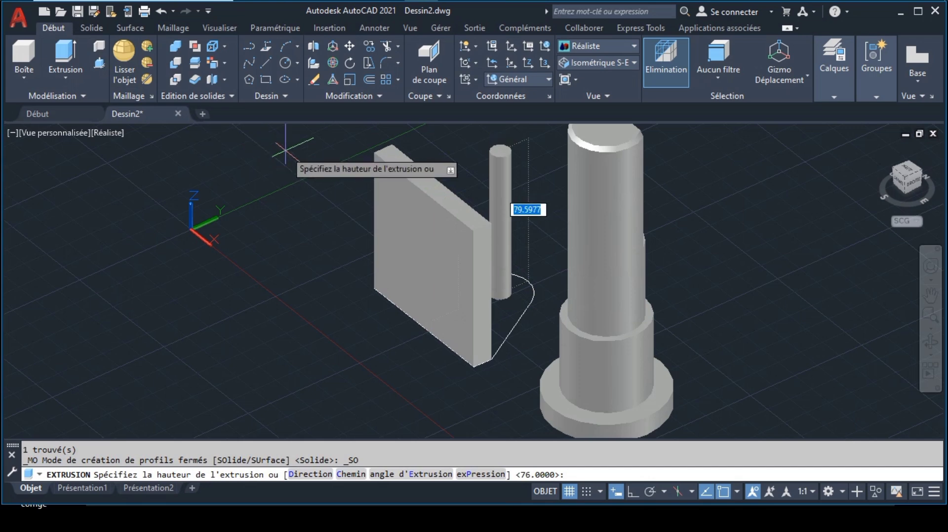
pyautogui.write('76')
pyautogui.press('Return')
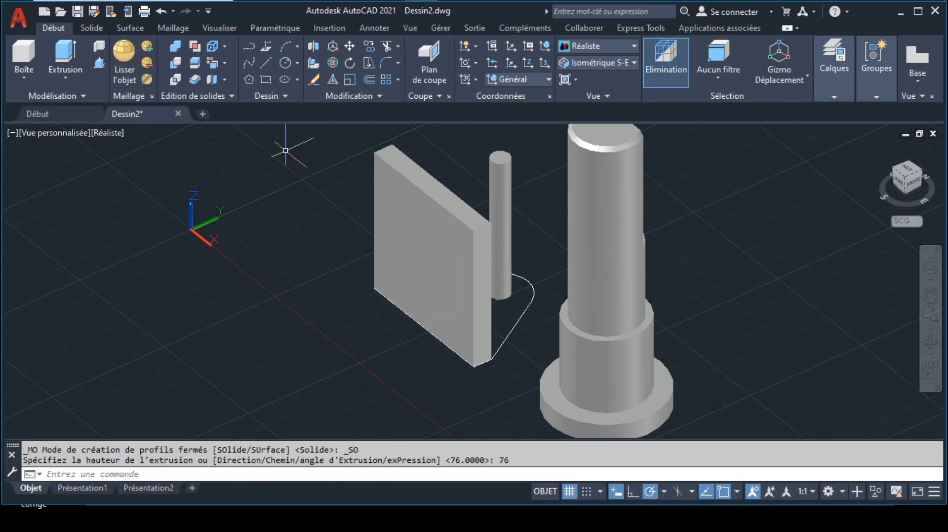
# Step: Extrude the rounded lug outline by 10 at the foot of the plate
pyautogui.click(531, 285)
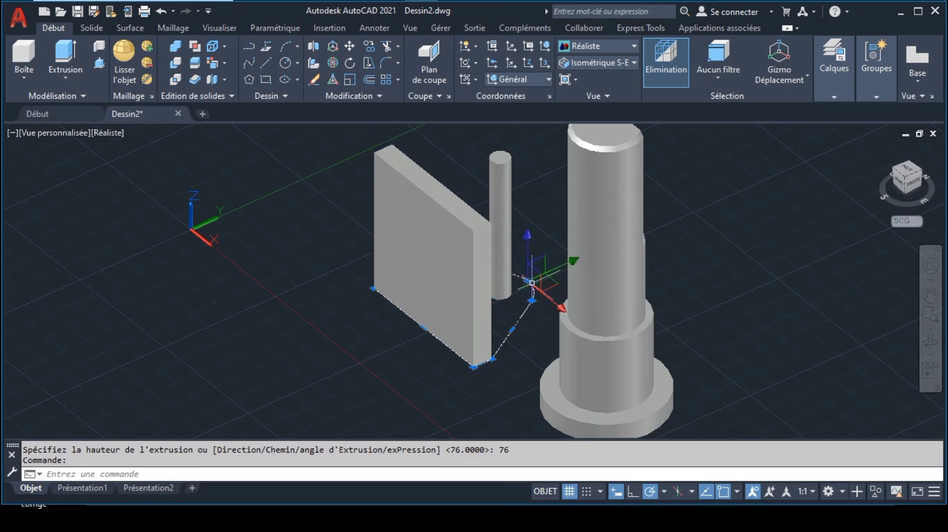
pyautogui.click(66, 52)
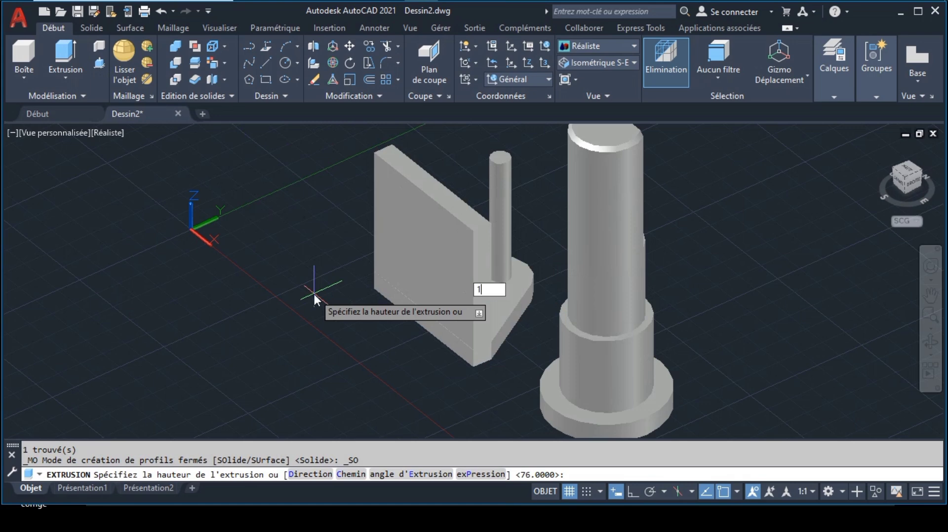
pyautogui.press('Return')
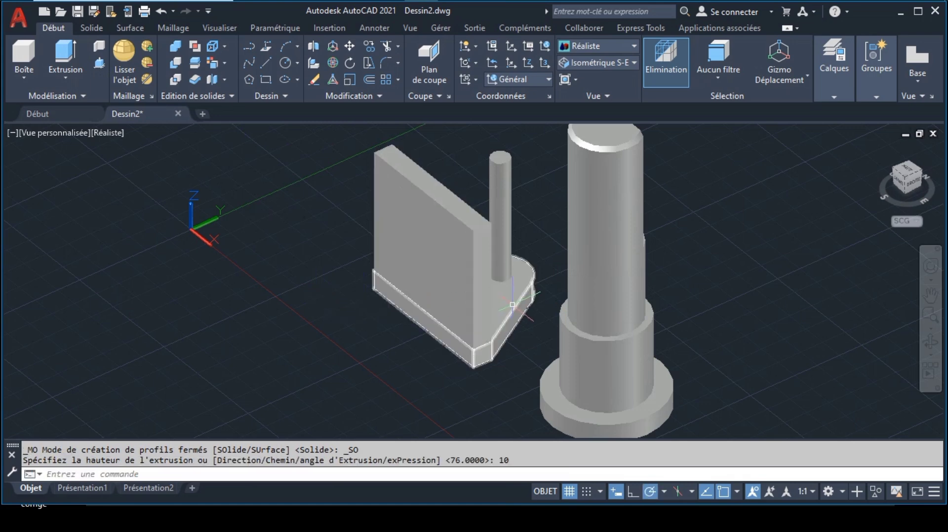
# Step: Copy the lower lug from its upper front corner to the plate's matching top corner, flush with the plate's top
pyautogui.click(514, 304)
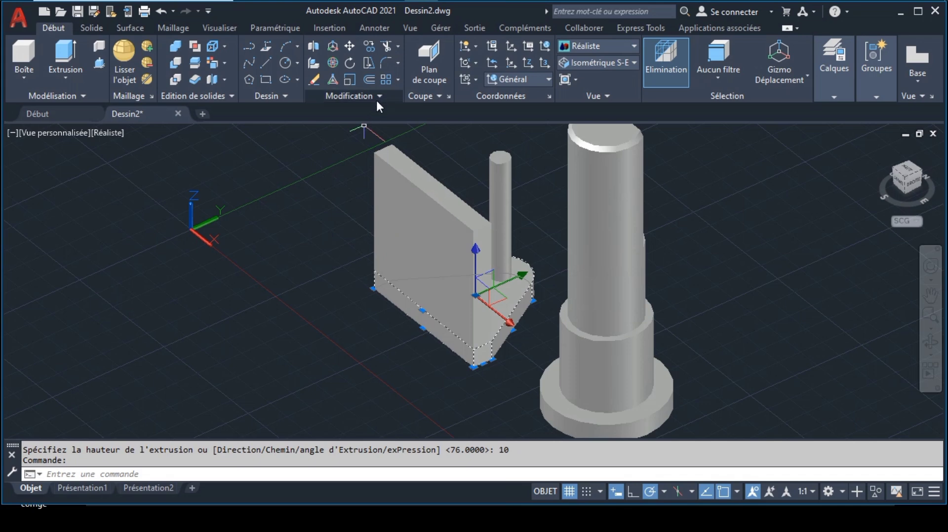
pyautogui.click(374, 42)
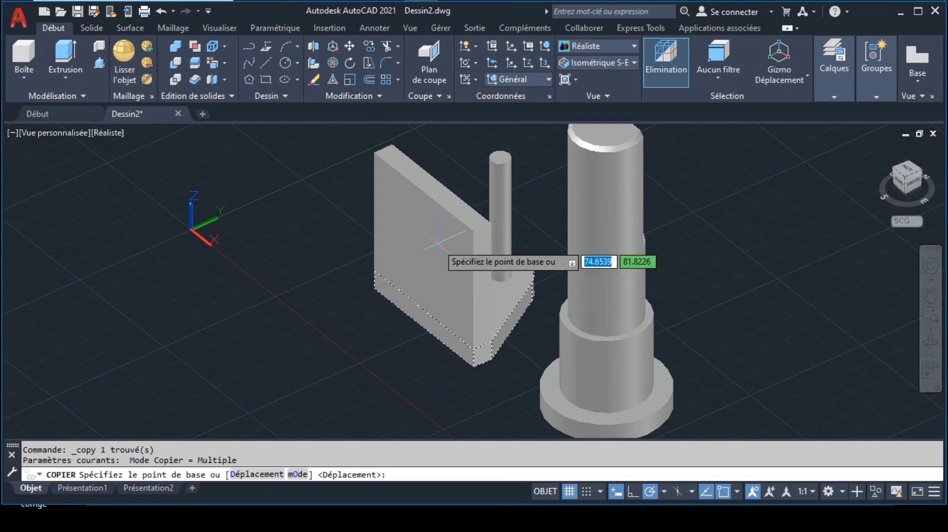
pyautogui.click(473, 349)
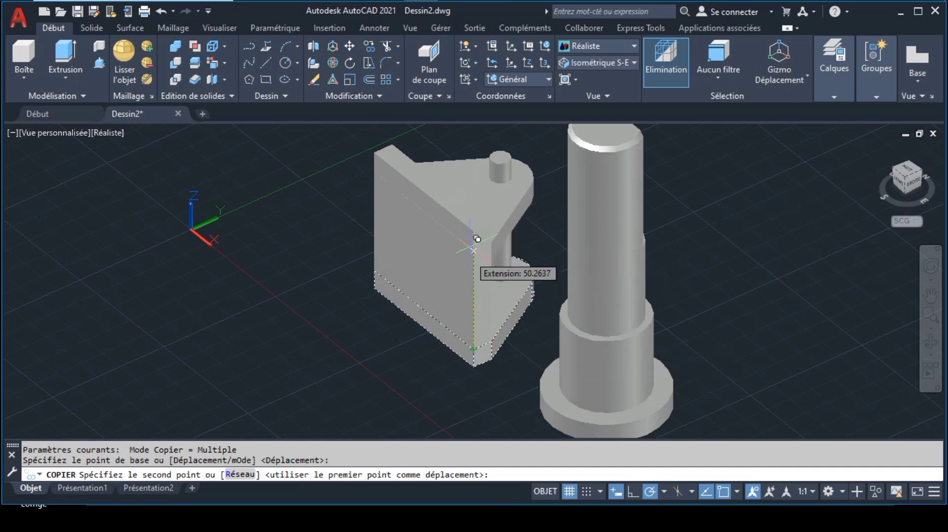
pyautogui.click(473, 232)
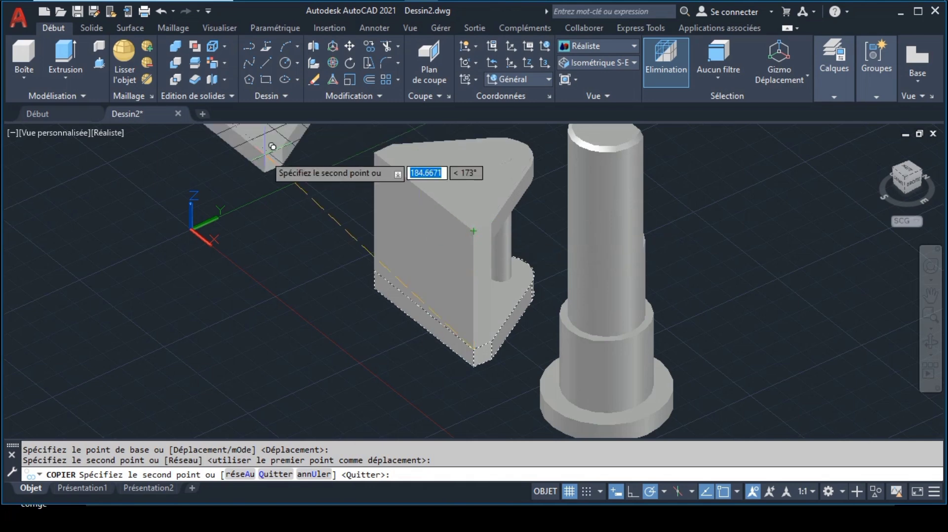
pyautogui.press('Escape')
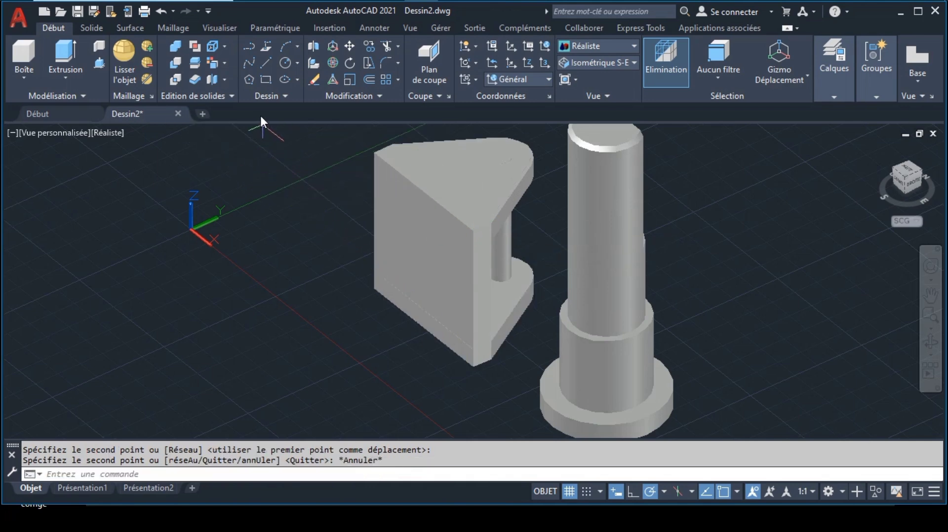
# Step: Subtract the slim cylinder from the upper and lower lugs to cut their holes
pyautogui.click(173, 60)
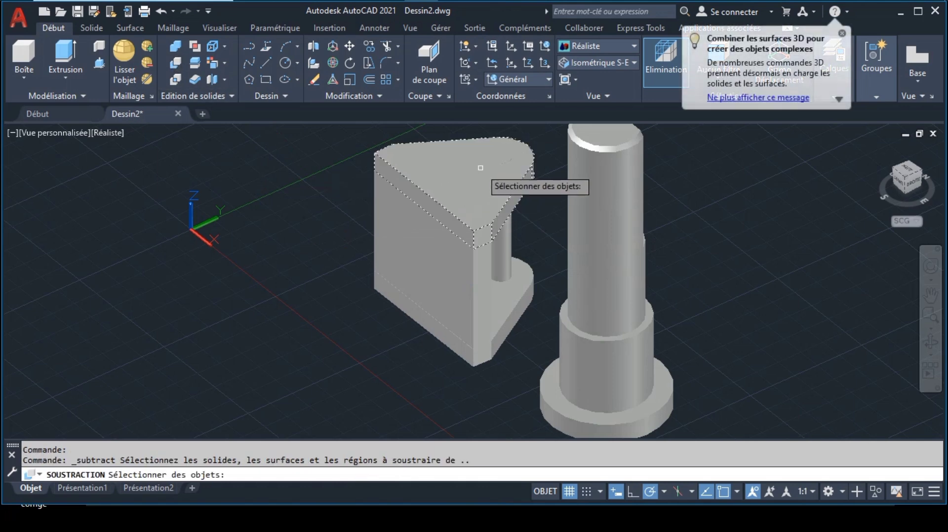
pyautogui.click(451, 177)
pyautogui.click(517, 312)
pyautogui.press('Return')
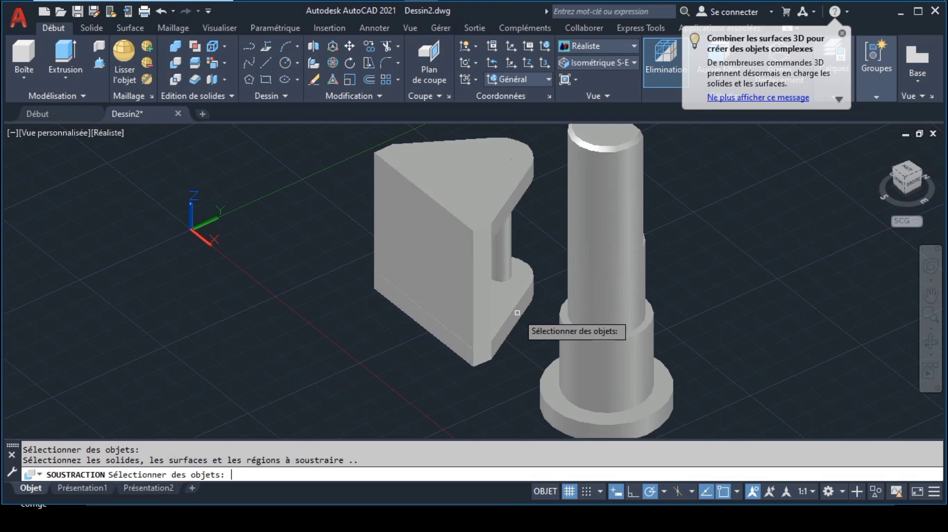
pyautogui.click(506, 262)
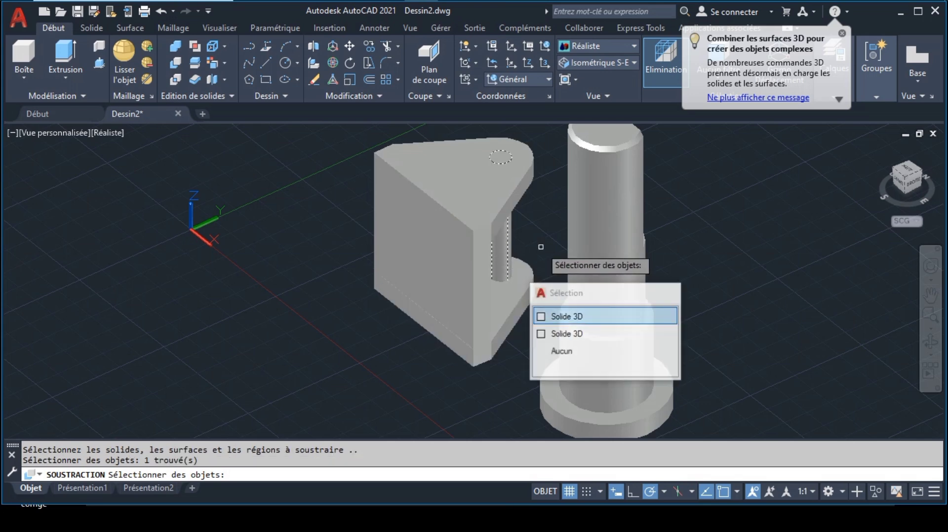
pyautogui.press('Return')
pyautogui.press('Return')
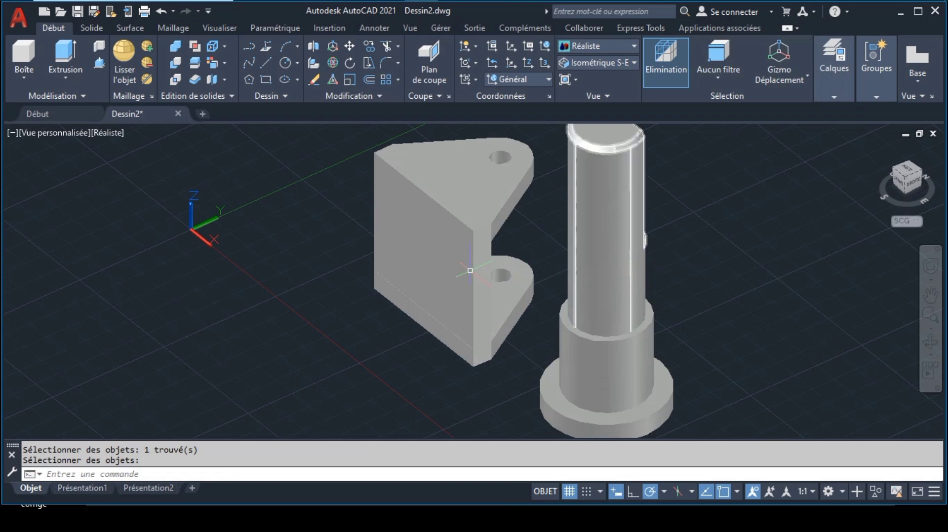
# Step: Unite the two drilled lugs with the vertical plate into one solid
pyautogui.click(179, 49)
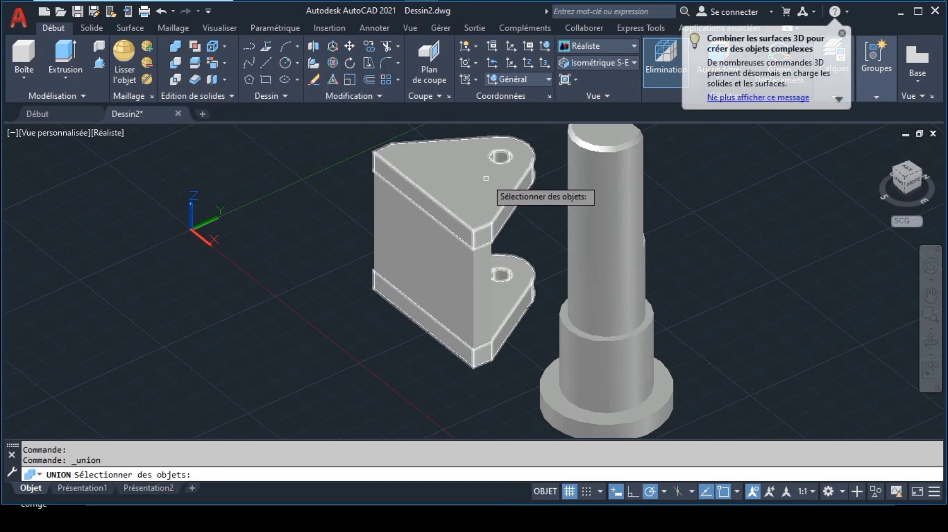
pyautogui.click(470, 194)
pyautogui.click(445, 274)
pyautogui.press('Return')
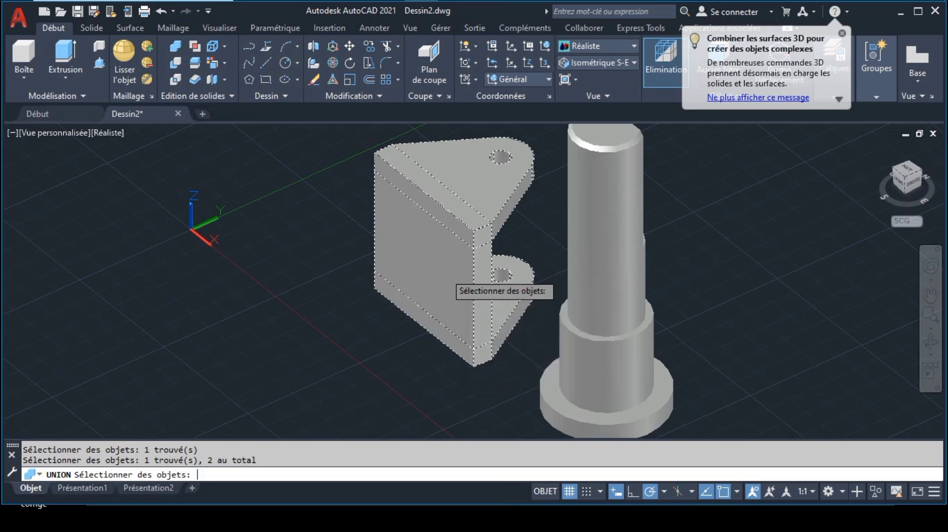
# Step: Complete the union of the bracket's plate and lugs
pyautogui.press('Return')
# Step: Unite the shaft's flatted cylinder, larger-diameter step and base flange into one solid
pyautogui.click(931, 341)
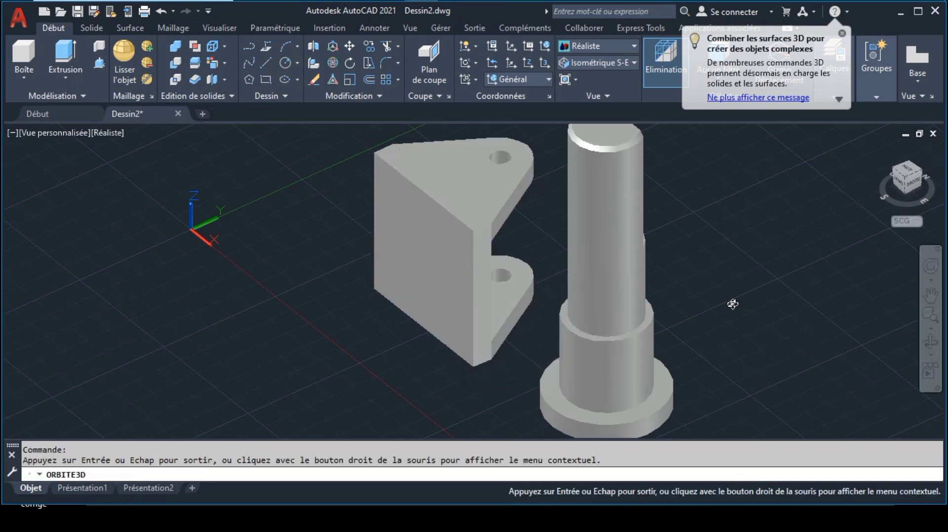
pyautogui.moveTo(691, 286); pyautogui.dragTo(523, 268)
pyautogui.press('Escape')
pyautogui.click(930, 342)
pyautogui.press('Escape')
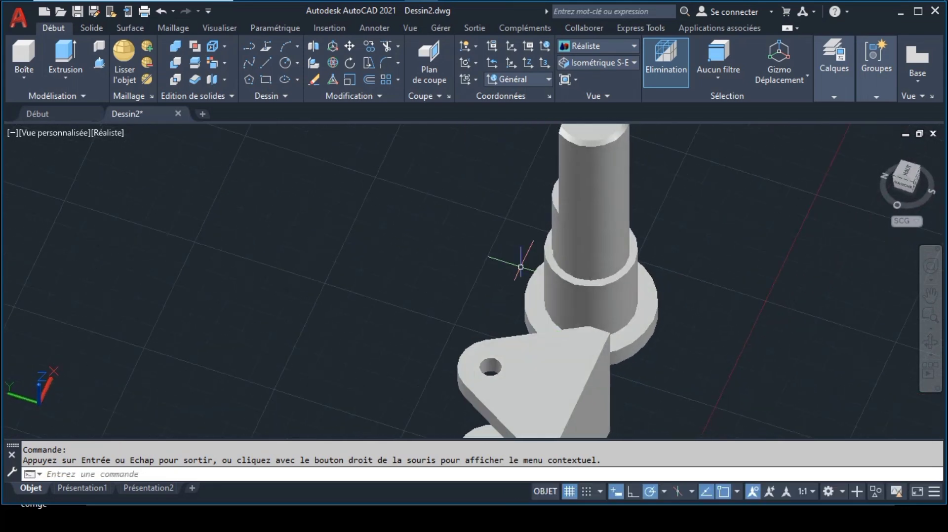
pyautogui.click(581, 254)
pyautogui.press('Escape')
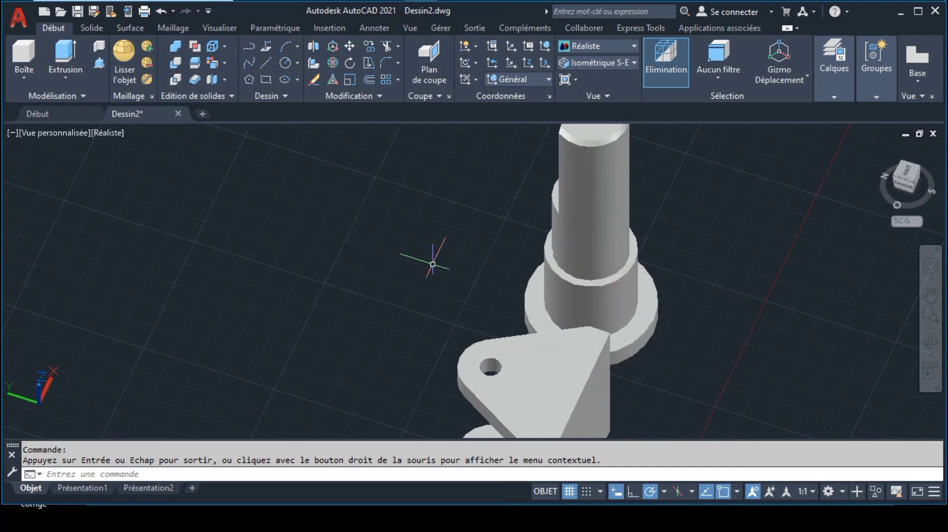
pyautogui.click(173, 44)
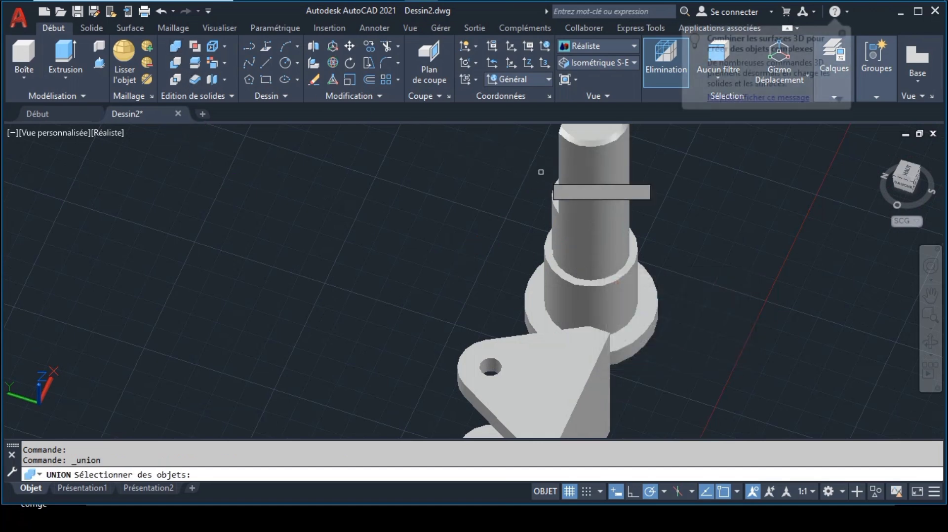
pyautogui.click(562, 250)
pyautogui.click(552, 273)
pyautogui.click(535, 304)
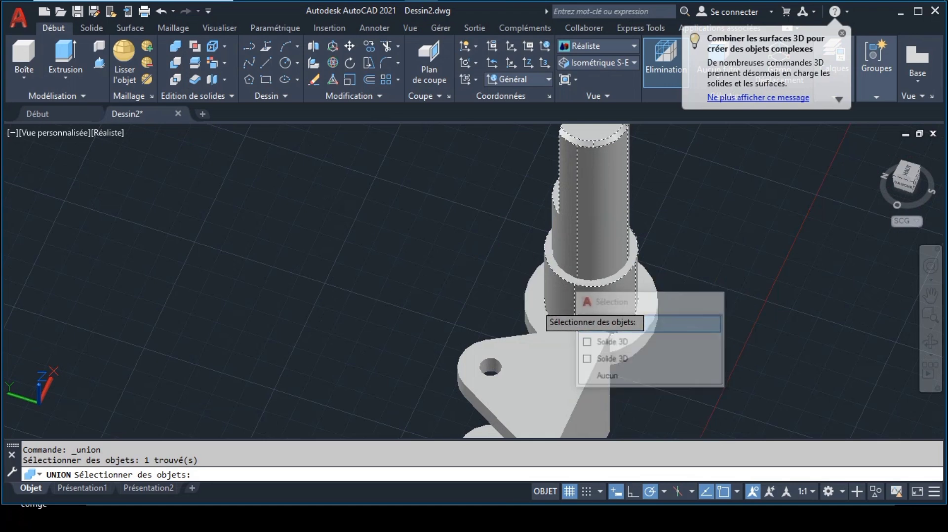
pyautogui.press('Return')
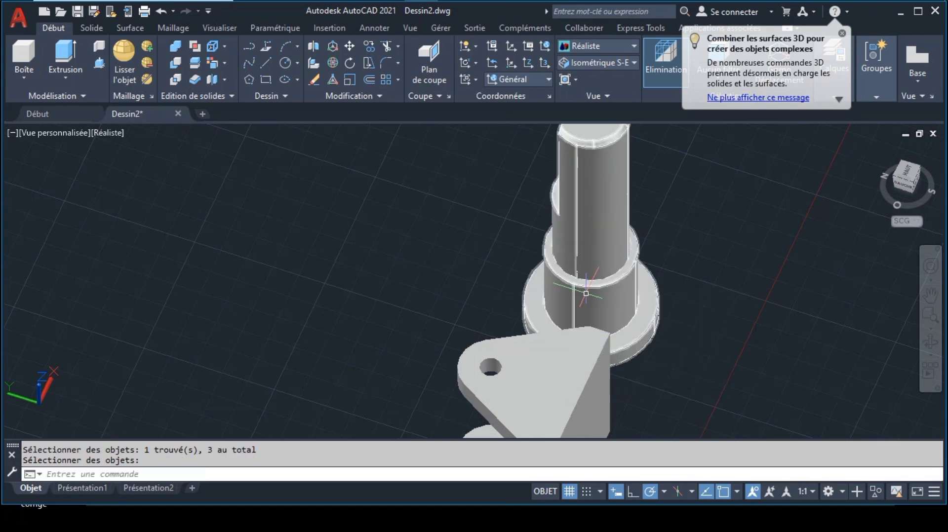
# Step: Rotate the upright shaft in 3D about the X axis so that it lies horizontally
pyautogui.click(586, 294)
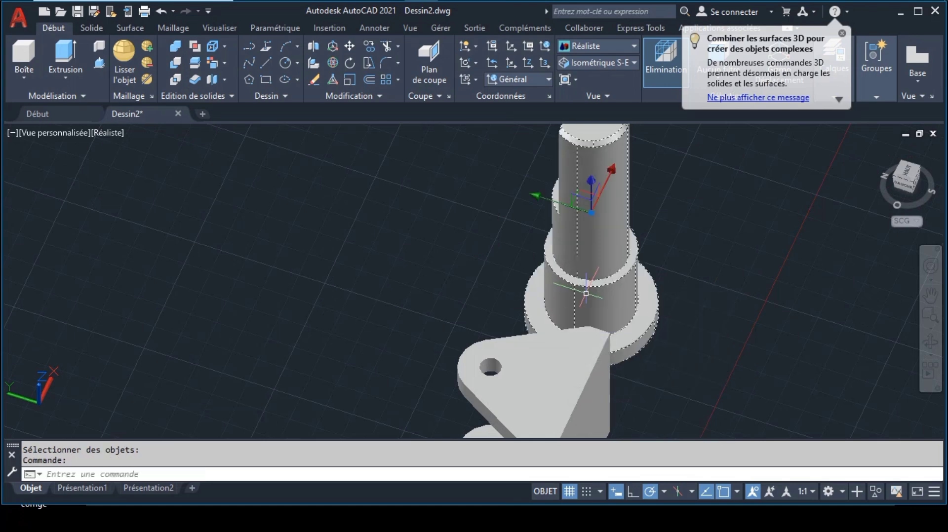
pyautogui.click(334, 64)
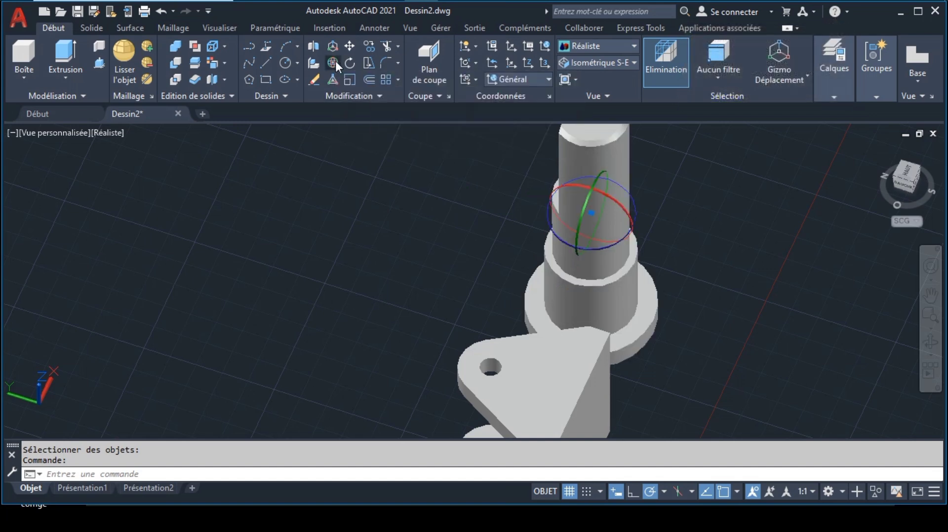
pyautogui.click(624, 215)
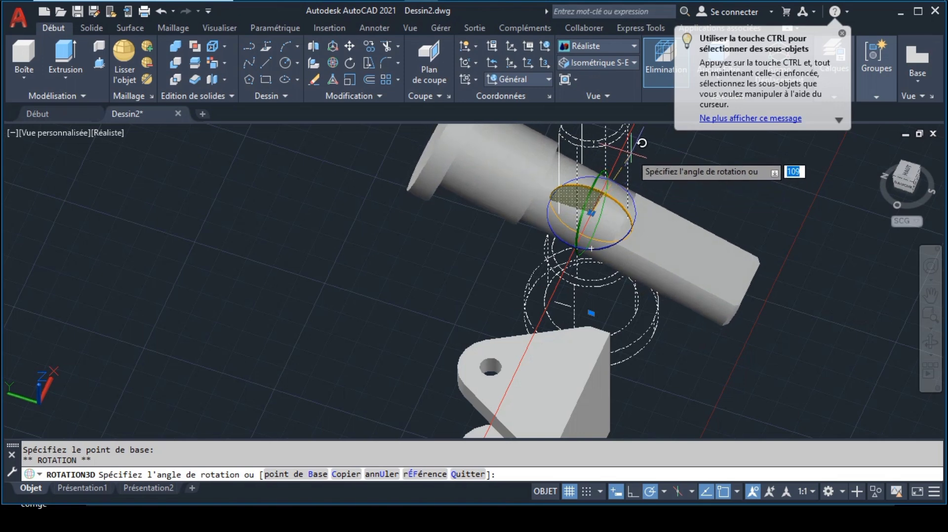
pyautogui.press('Escape')
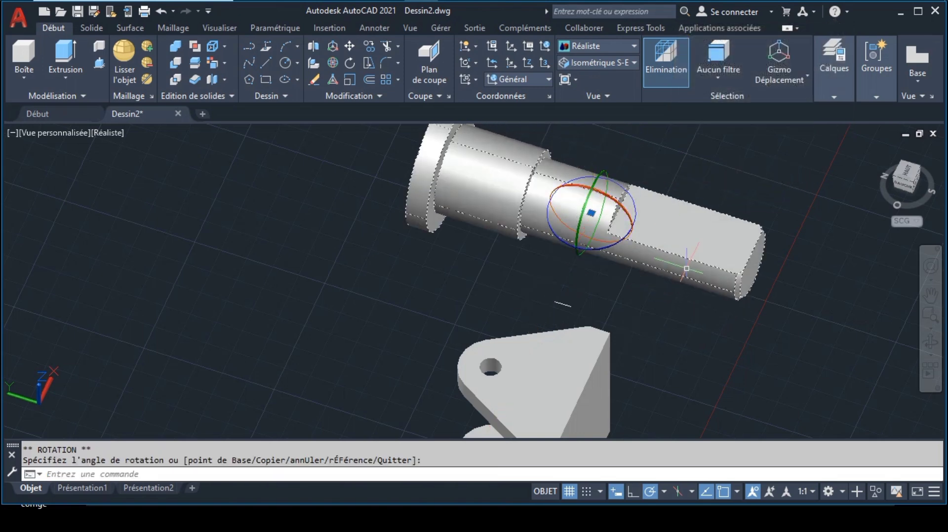
pyautogui.press('Escape')
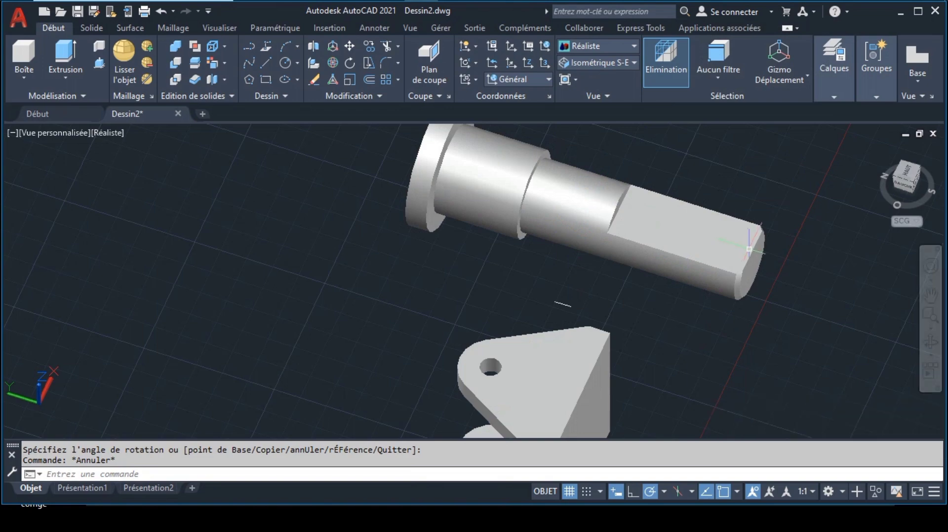
# Step: Rotate the horizontal shaft about the vertical Z axis so that its flange and flatted end swap directions
pyautogui.click(930, 342)
pyautogui.moveTo(805, 341); pyautogui.dragTo(502, 296)
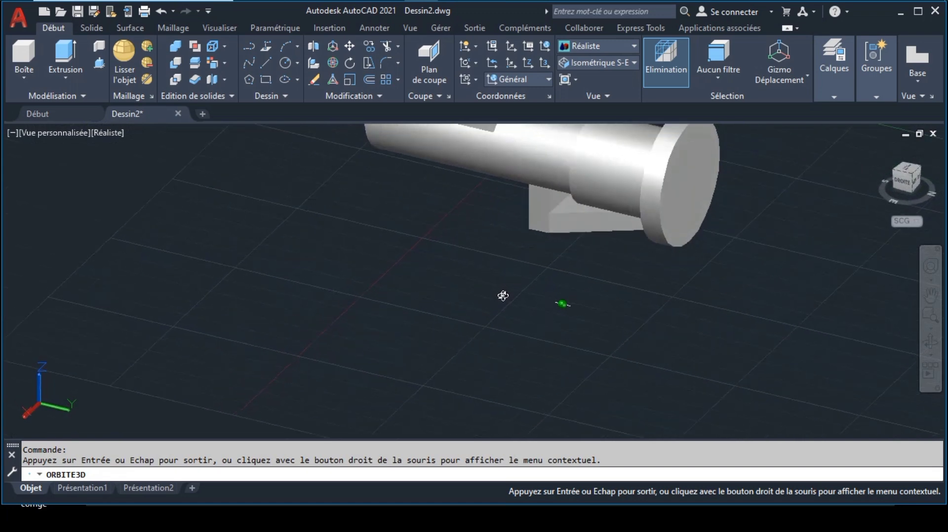
pyautogui.press('Escape')
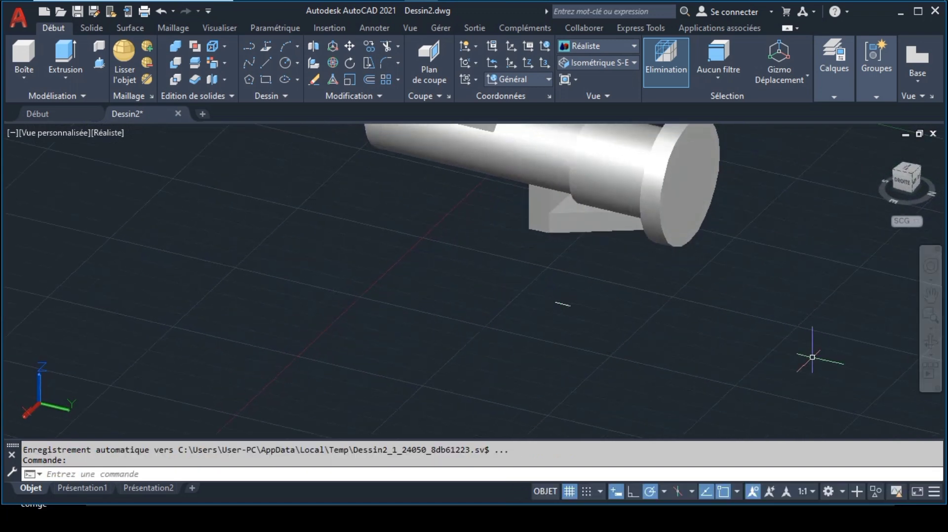
pyautogui.click(931, 296)
pyautogui.moveTo(707, 206); pyautogui.dragTo(646, 292)
pyautogui.press('Escape')
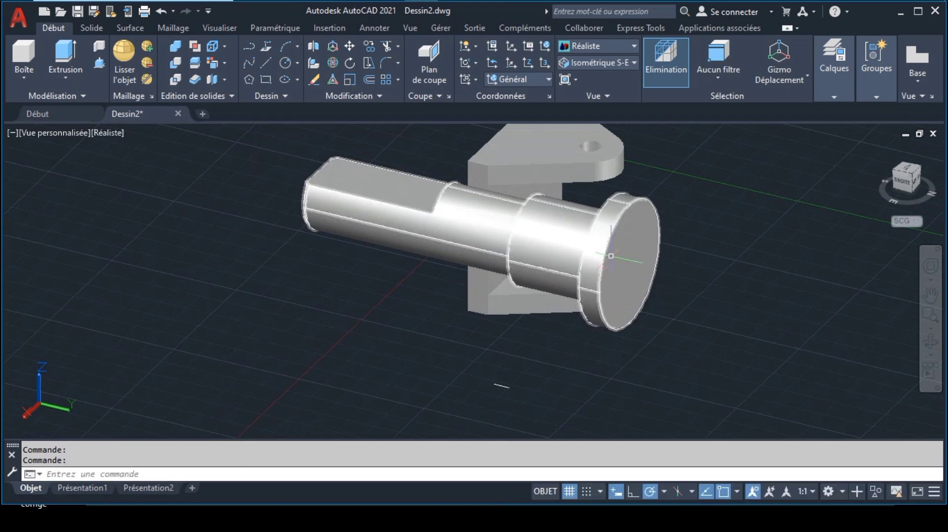
pyautogui.click(599, 250)
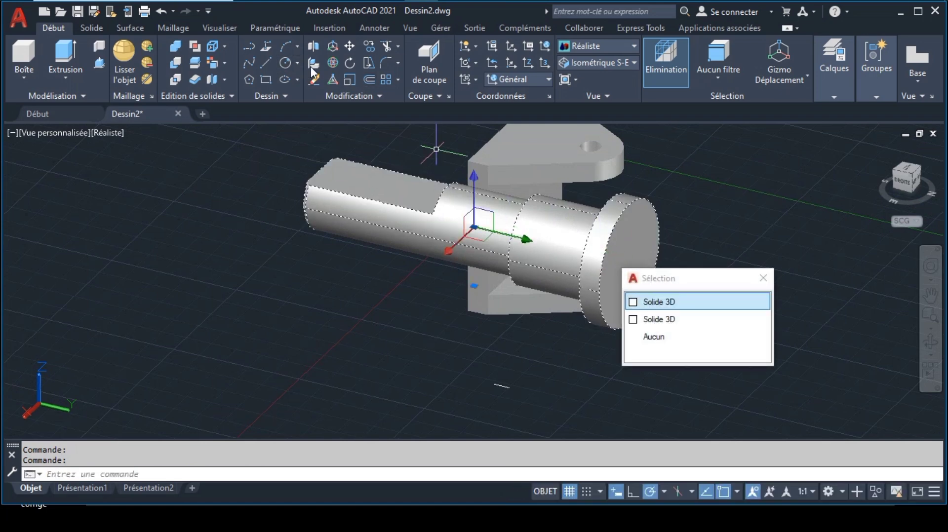
pyautogui.click(333, 62)
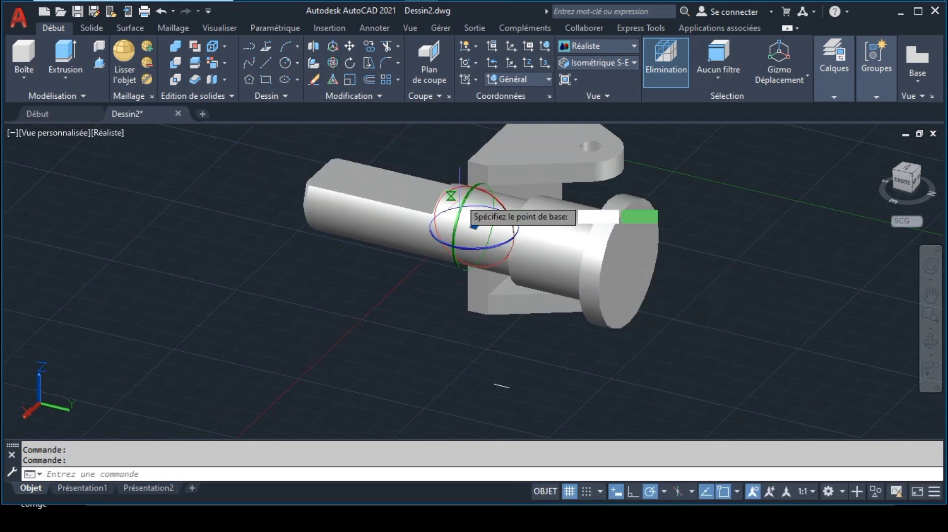
pyautogui.click(452, 252)
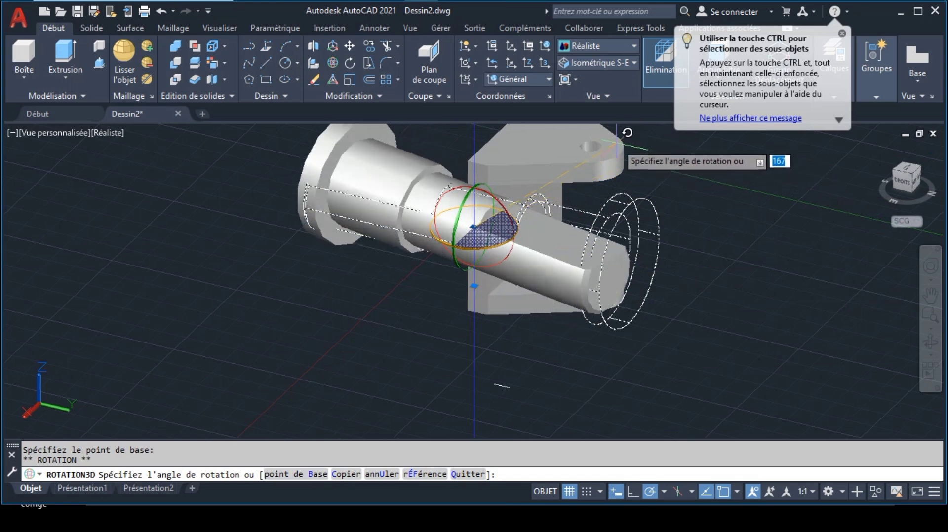
pyautogui.click(548, 170)
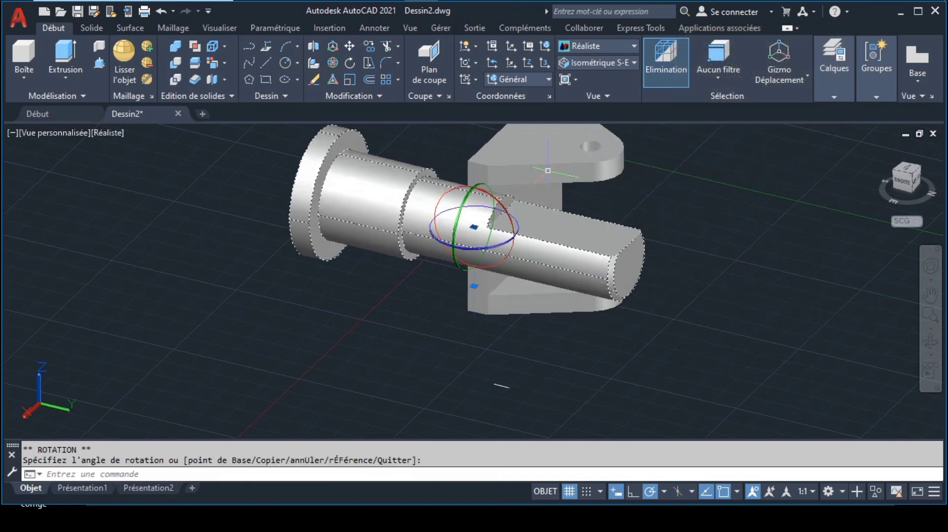
# Step: Rotate the two-lug bracket 180° about the X axis so that its plate faces the shaft's free end
pyautogui.click(555, 146)
pyautogui.click(331, 64)
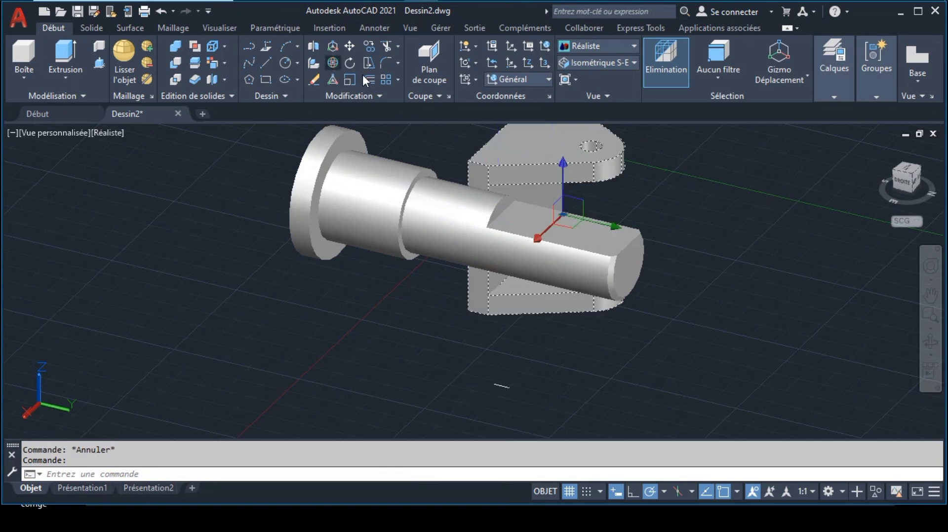
pyautogui.click(600, 209)
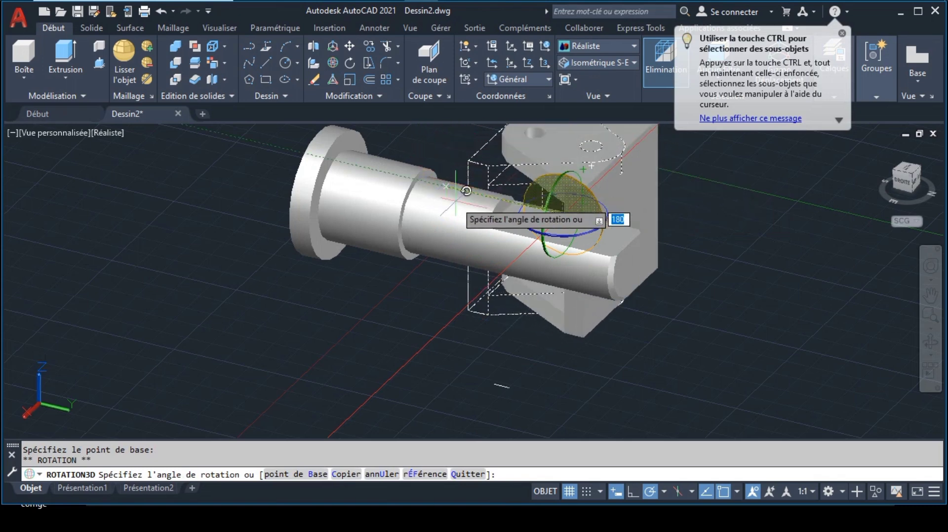
pyautogui.press('Escape')
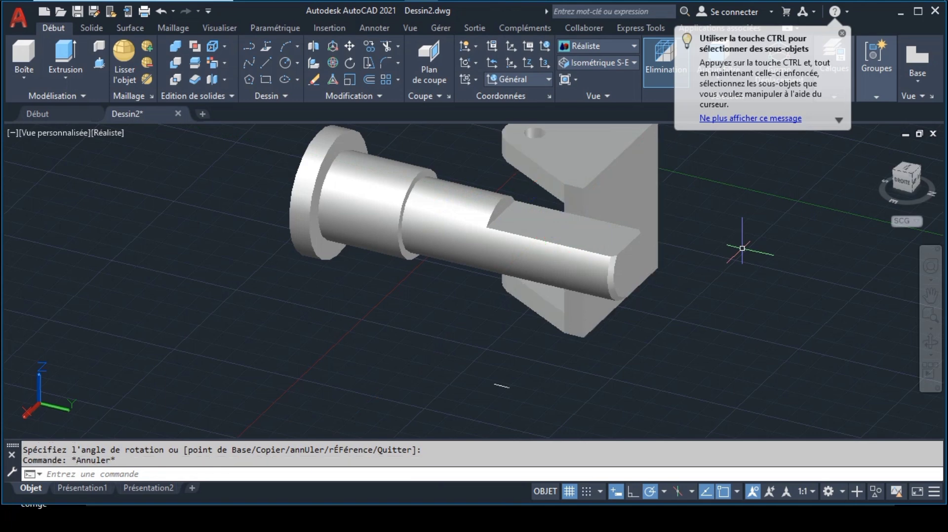
# Step: Move the shaft from the centre of its flange face to the midpoint of the bracket plate's inner vertical edge
pyautogui.click(399, 175)
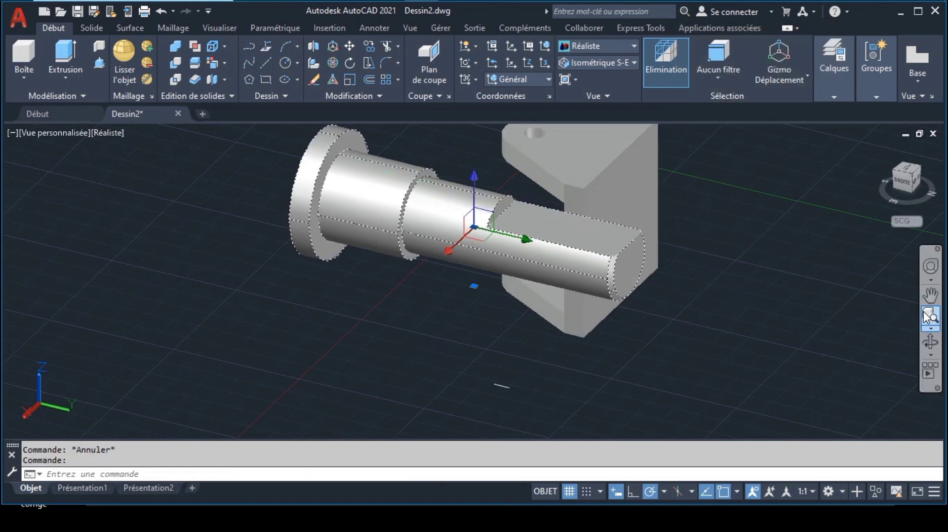
pyautogui.click(931, 296)
pyautogui.moveTo(730, 223); pyautogui.dragTo(726, 285)
pyautogui.press('Escape')
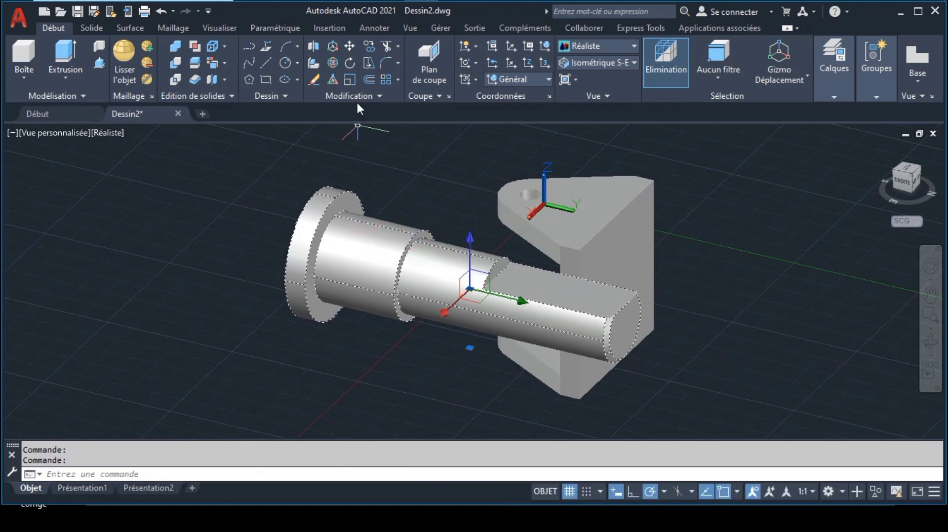
pyautogui.click(350, 46)
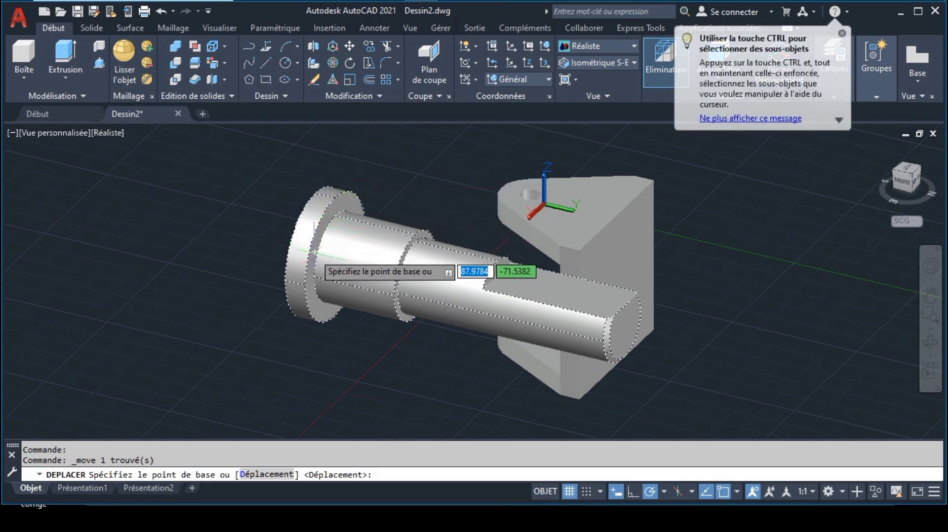
pyautogui.click(334, 258)
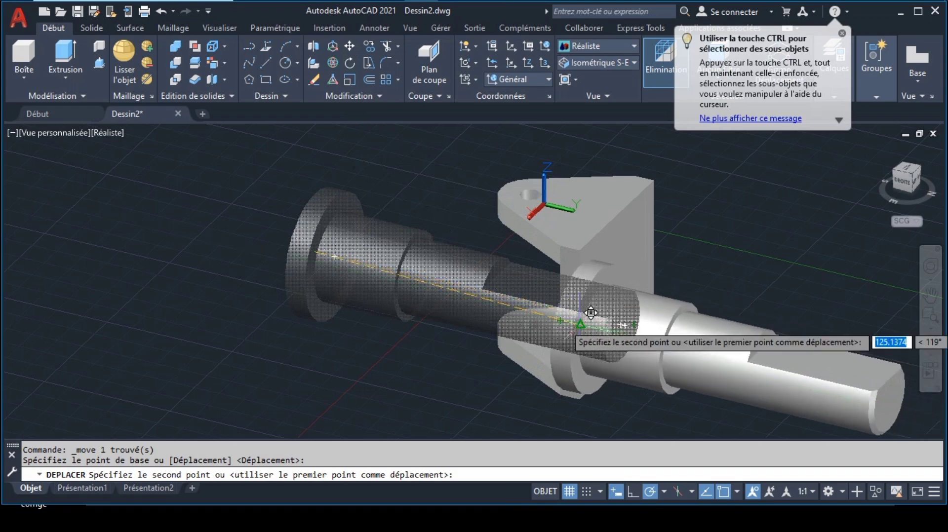
pyautogui.click(573, 318)
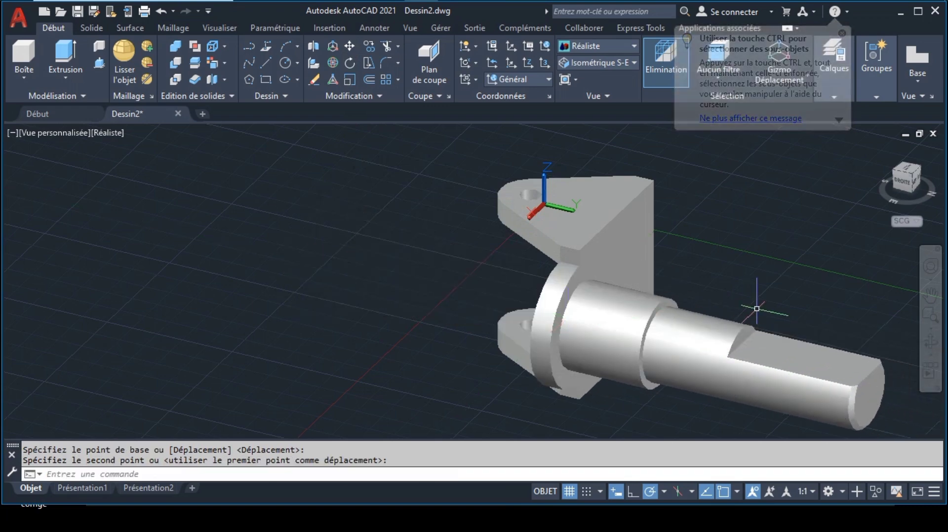
# Step: Move the shaft 10 along the Y axis, through the plate's thickness to its outer face
pyautogui.click(931, 342)
pyautogui.moveTo(838, 320); pyautogui.dragTo(672, 274)
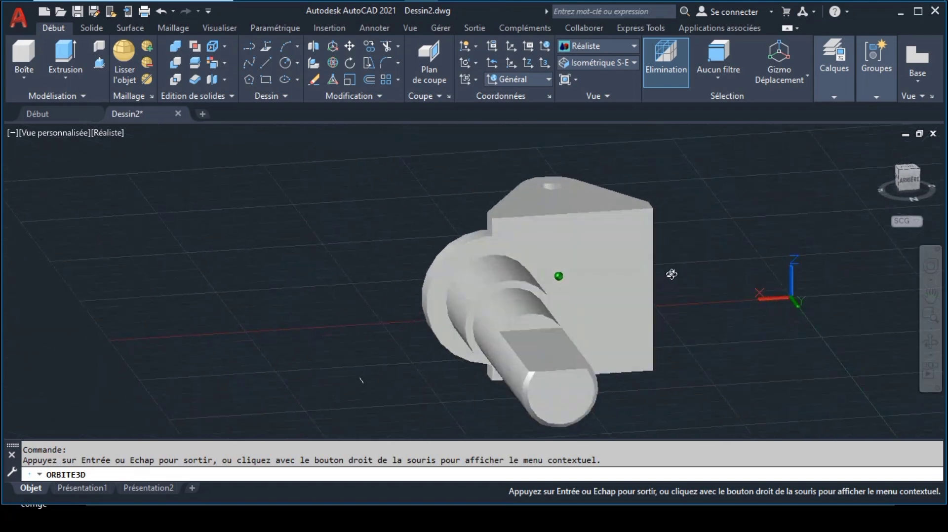
pyautogui.keyDown('shift'); pyautogui.moveTo(672, 274); pyautogui.dragTo(773, 279, button='middle'); pyautogui.keyUp('shift')
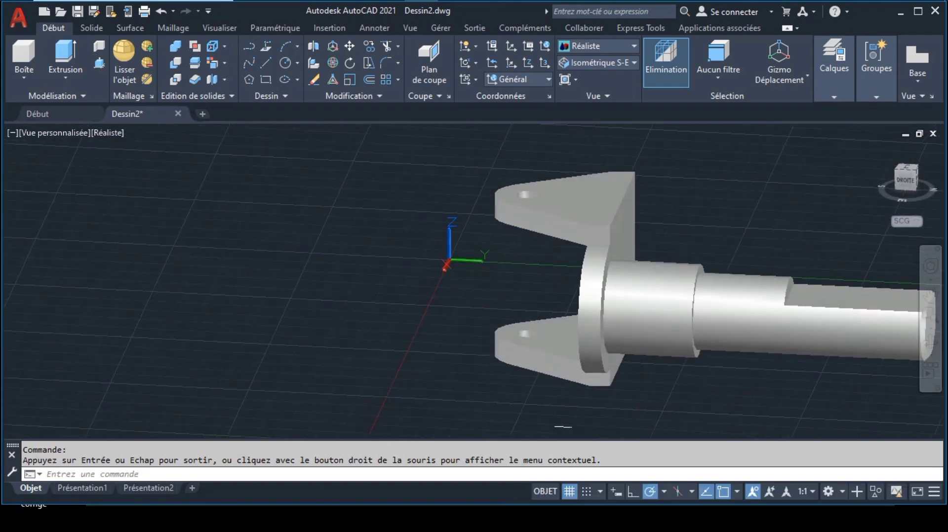
pyautogui.click(760, 315)
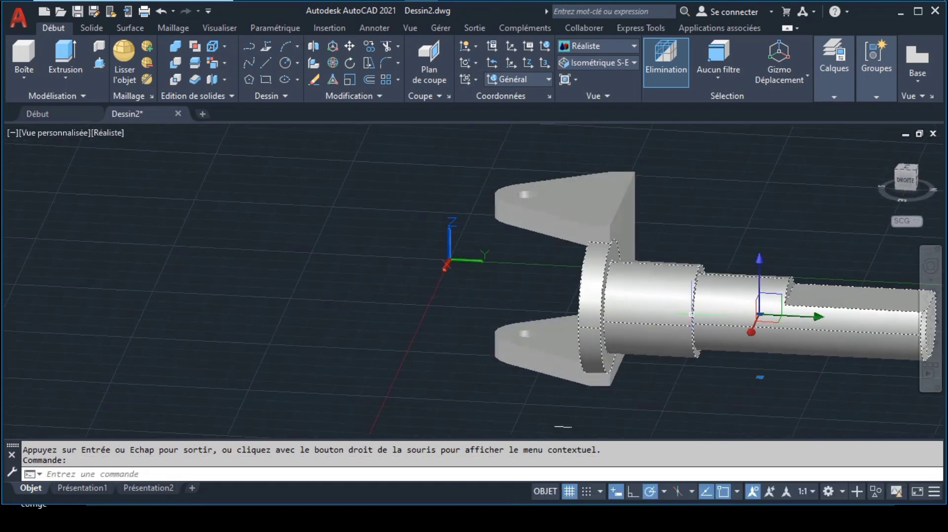
pyautogui.click(799, 315)
pyautogui.press('Return')
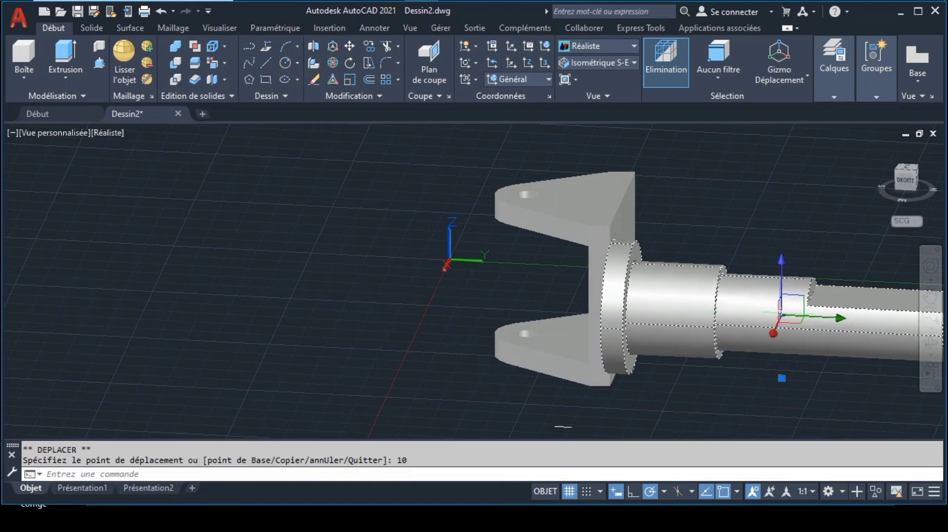
# Step: Move the shaft 37 along the X axis to centre it on the bracket plate, using the exercise image's dimension
pyautogui.click(774, 328)
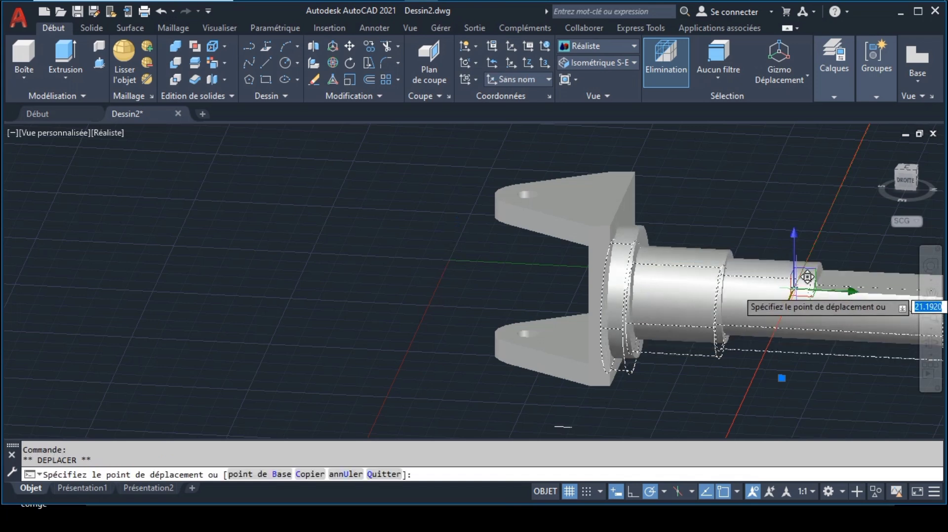
pyautogui.moveTo(625, 6)
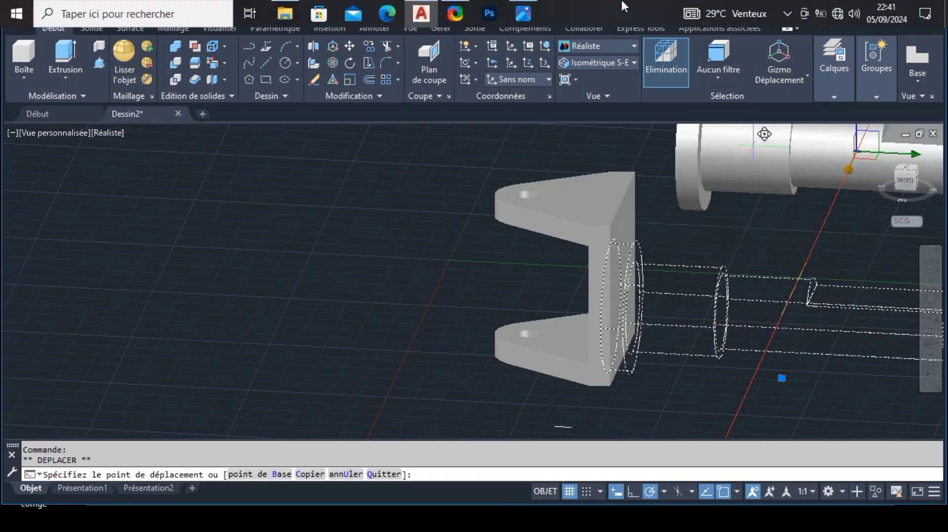
pyautogui.click(527, 12)
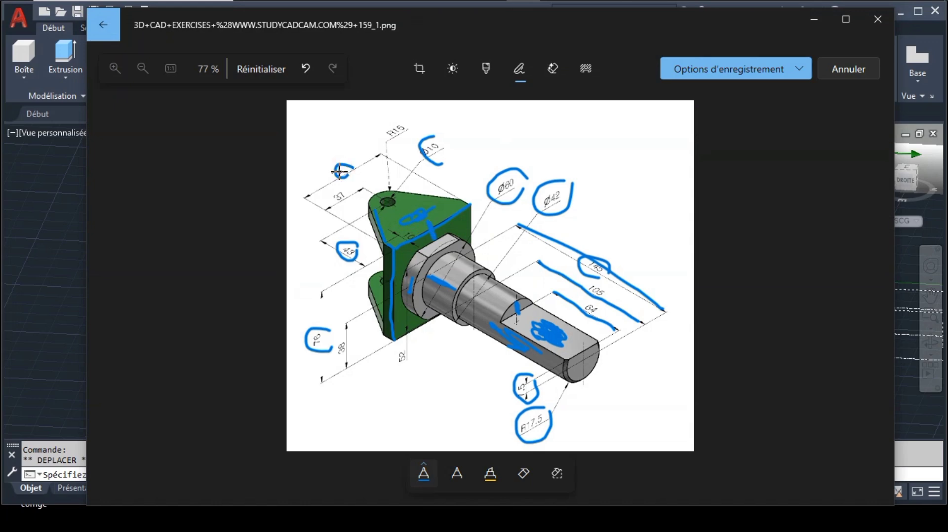
pyautogui.moveTo(556, 6)
pyautogui.click(424, 14)
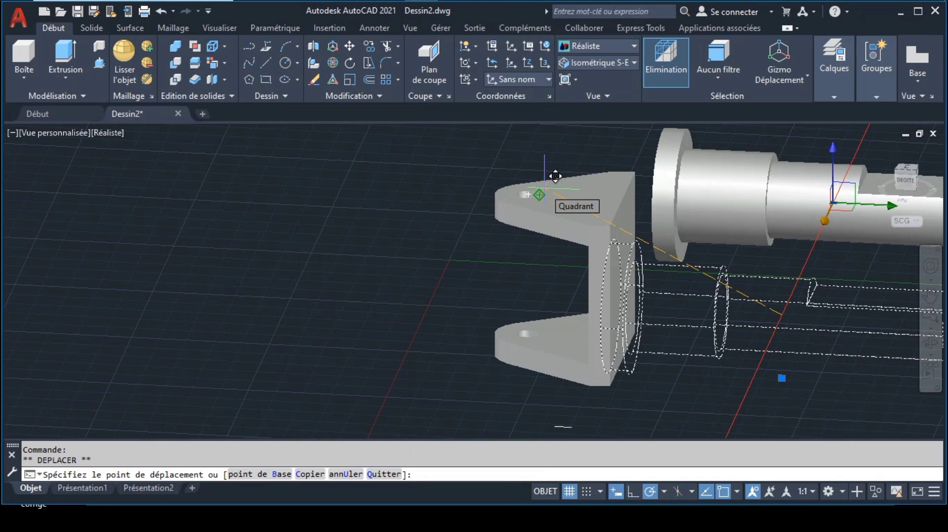
pyautogui.write('3')
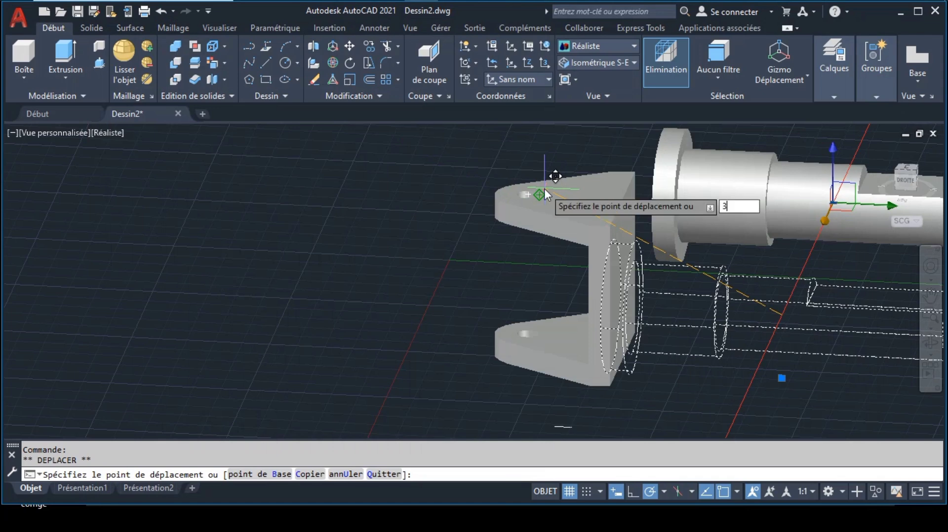
pyautogui.write('7')
pyautogui.press('Return')
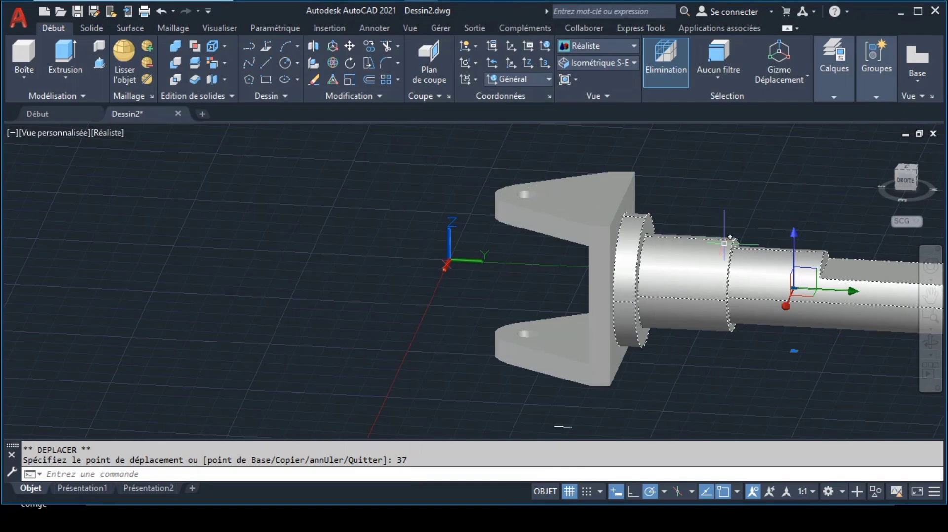
pyautogui.press('Escape')
# Step: Inspect the shaft's position against the plate, and examine the flange's diameter and across-flats dimension in the exercise image
pyautogui.click(931, 341)
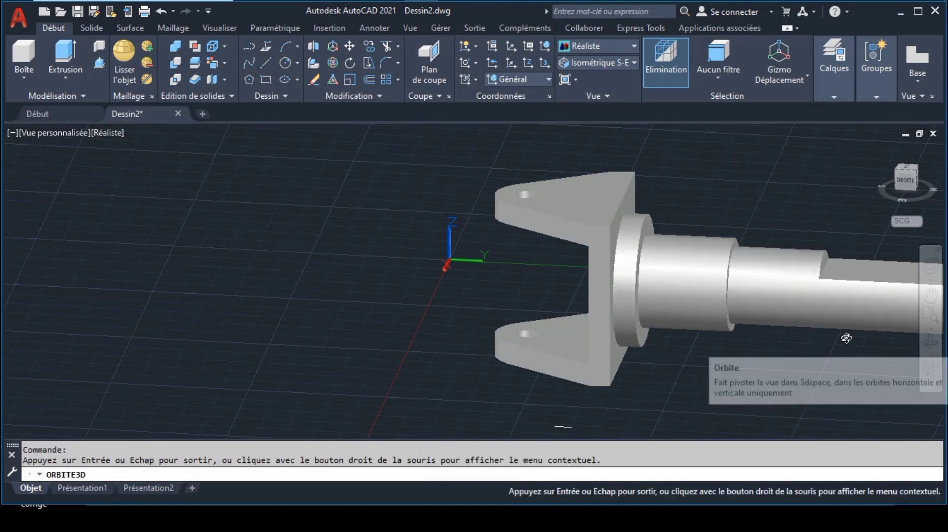
pyautogui.moveTo(847, 338); pyautogui.dragTo(755, 339)
pyautogui.press('Escape')
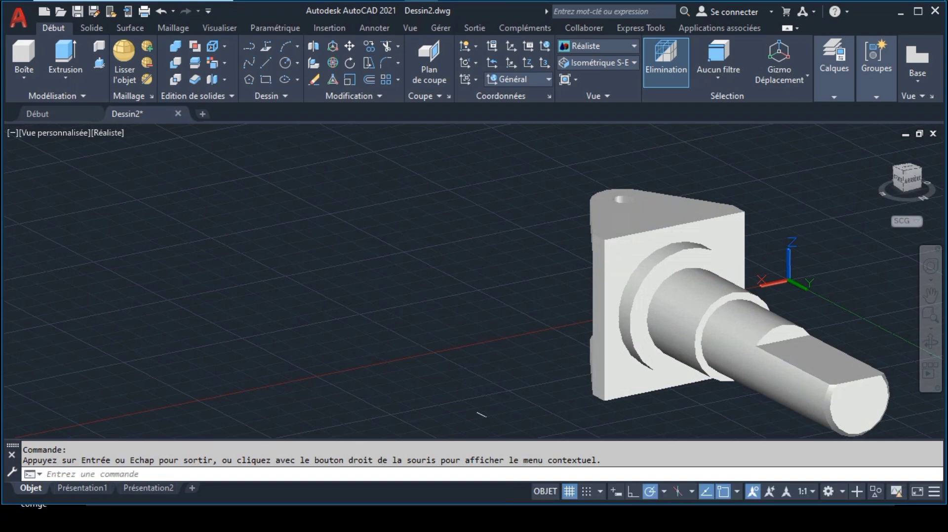
pyautogui.click(923, 297)
pyautogui.moveTo(777, 290); pyautogui.dragTo(610, 294)
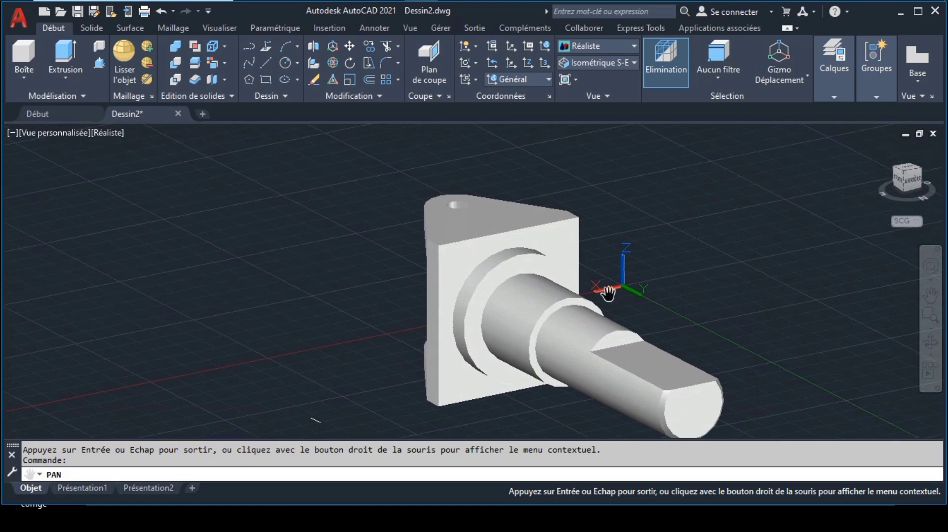
pyautogui.press('Escape')
pyautogui.moveTo(508, 6)
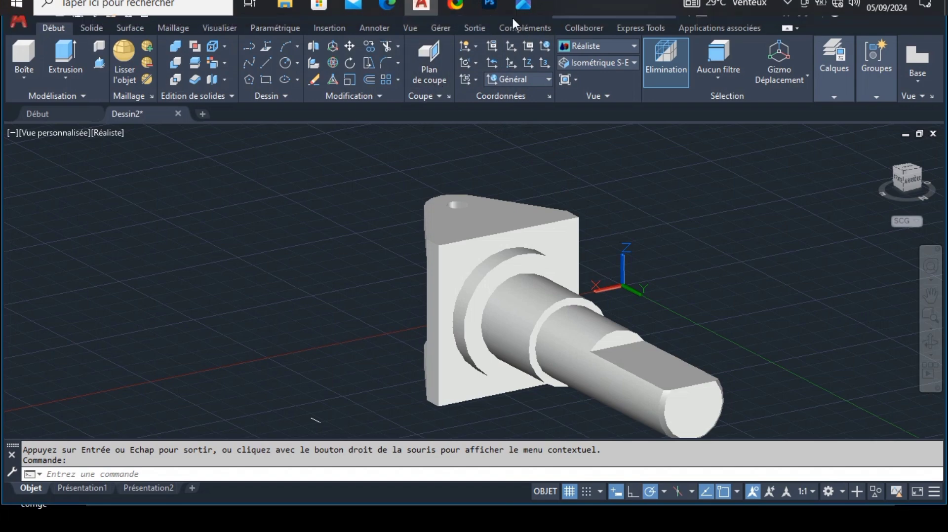
pyautogui.click(524, 14)
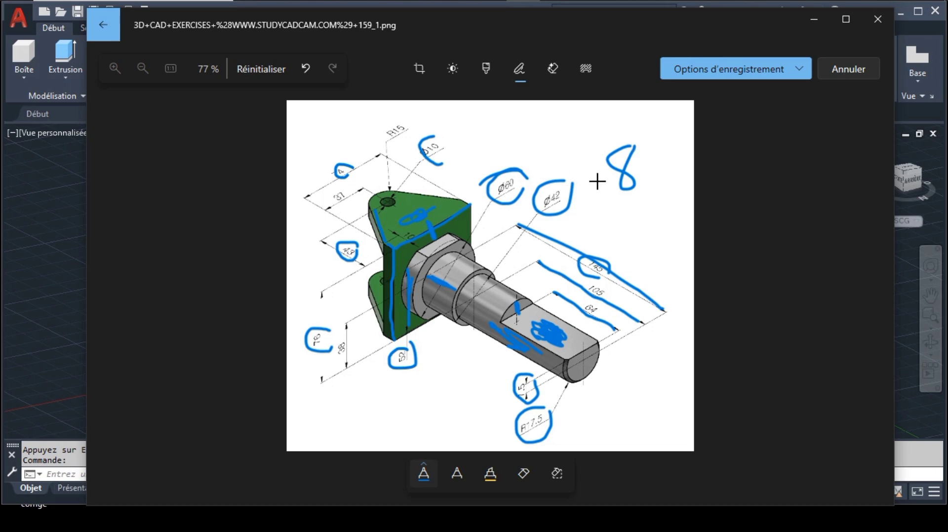
pyautogui.moveTo(556, 6)
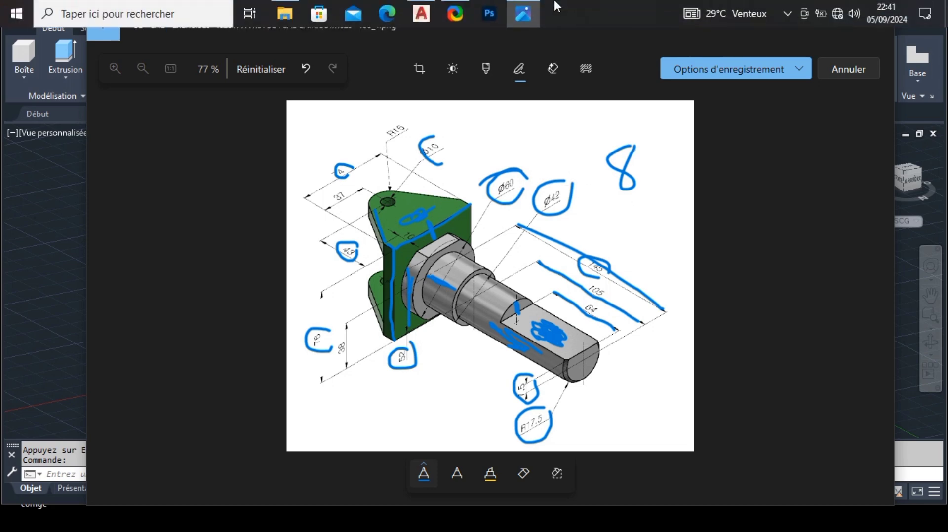
pyautogui.click(428, 12)
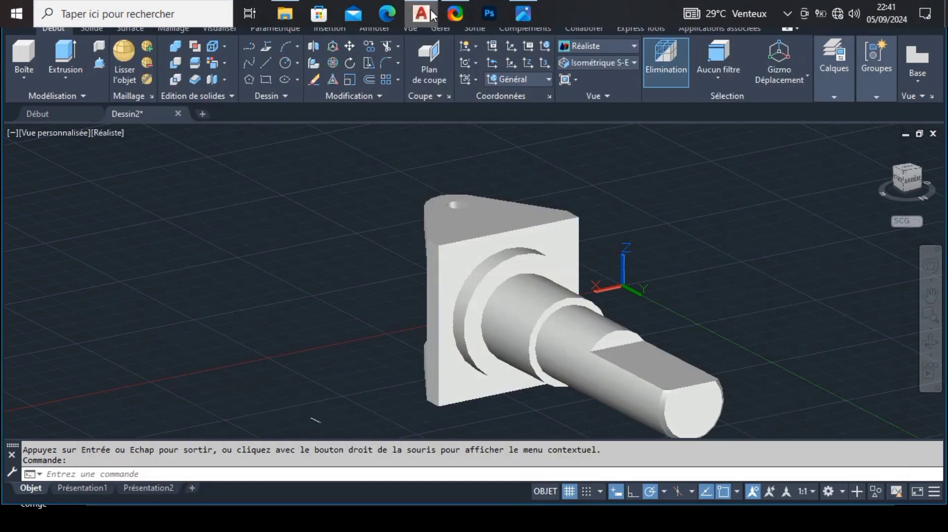
# Step: Draw a vertical line 4 long downward from the upper quadrant of the flange's front face
pyautogui.click(270, 64)
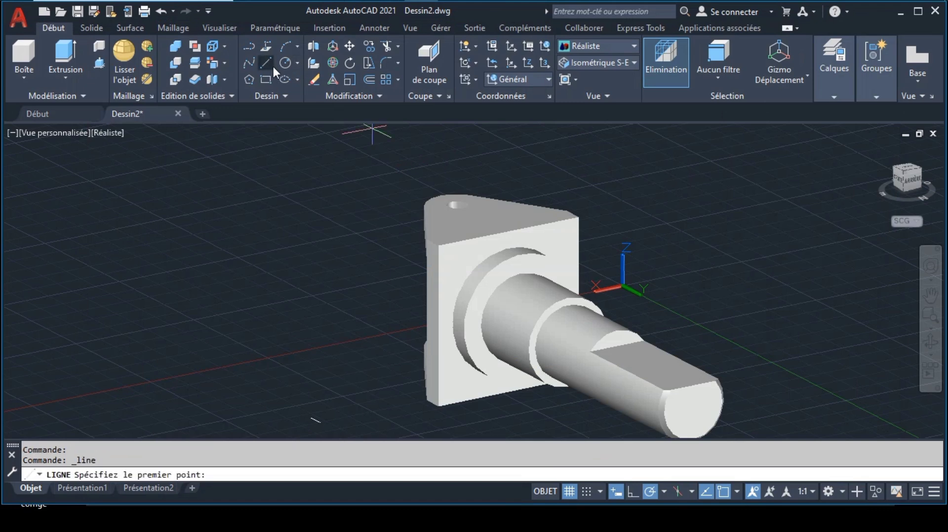
pyautogui.click(520, 272)
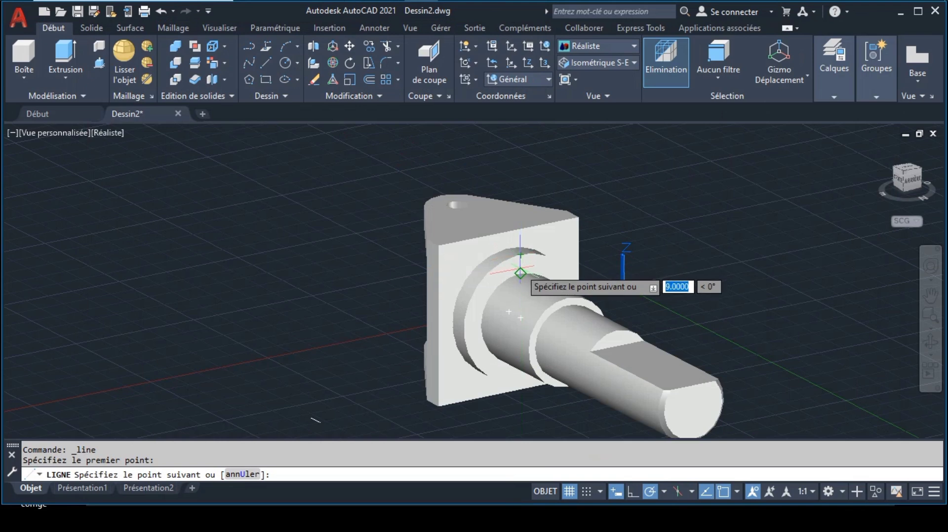
pyautogui.press('Return')
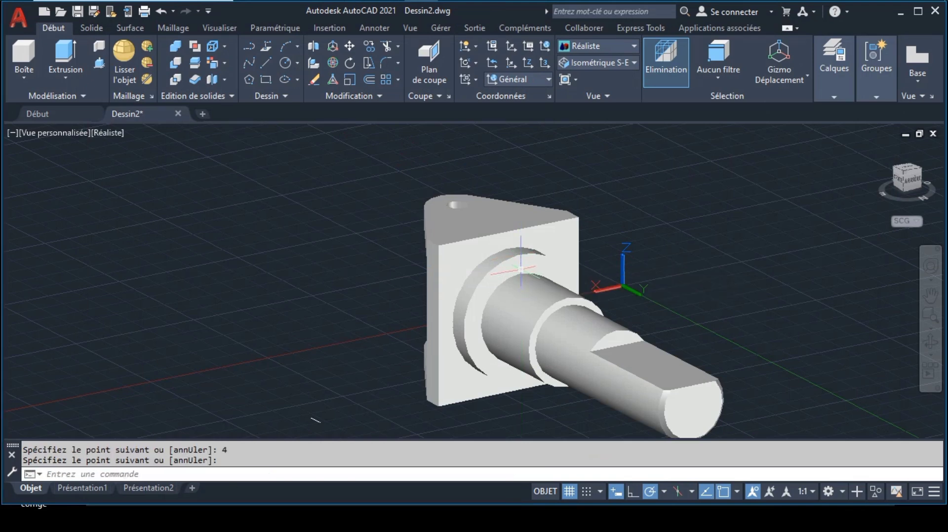
# Step: Draw a rectangle on the flange's front face from the line's lower end, reaching above the rim
pyautogui.click(266, 79)
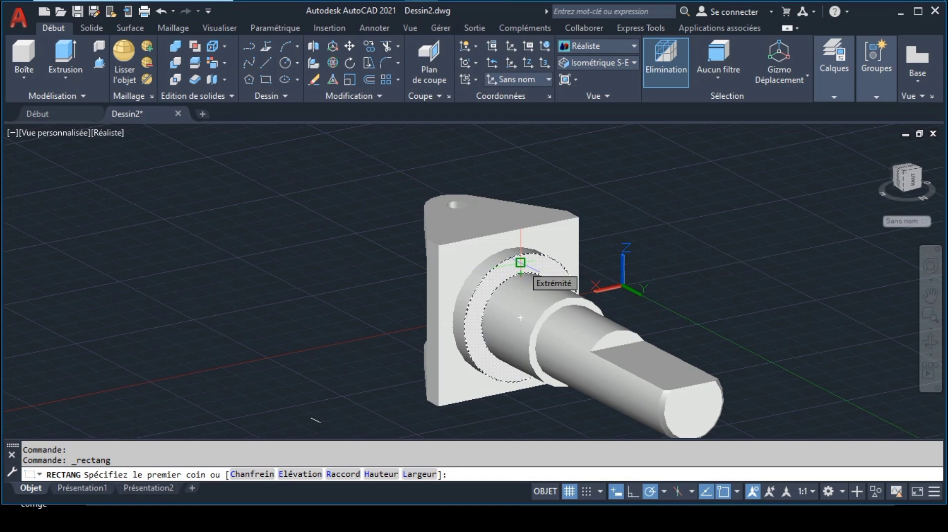
pyautogui.scroll(6, 523, 251)
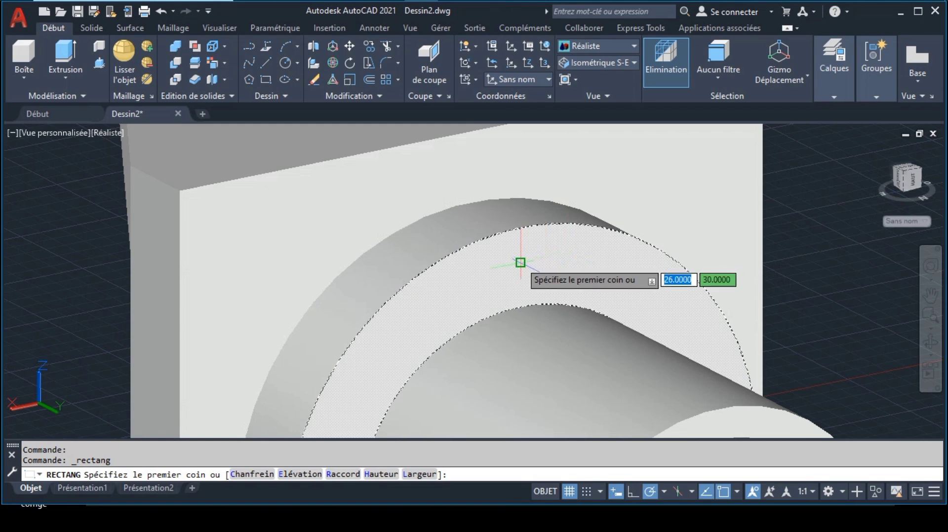
pyautogui.click(520, 262)
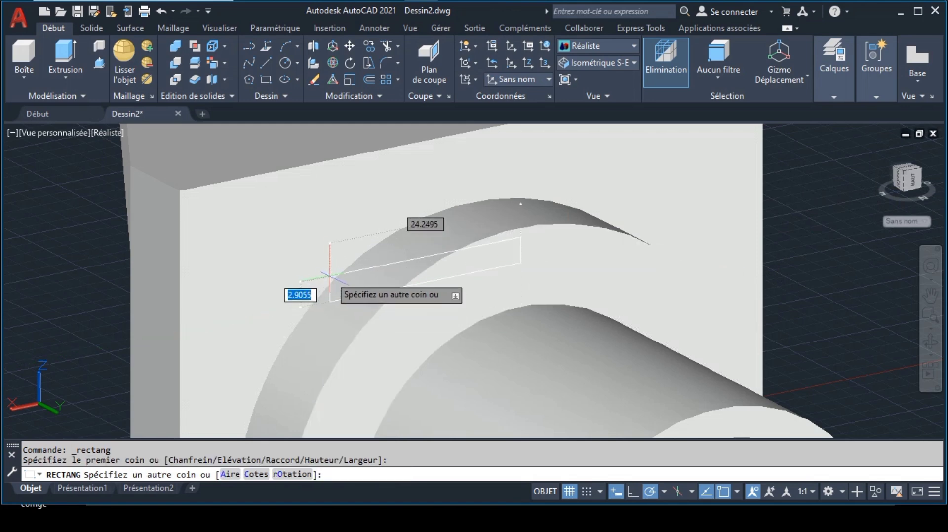
pyautogui.click(316, 255)
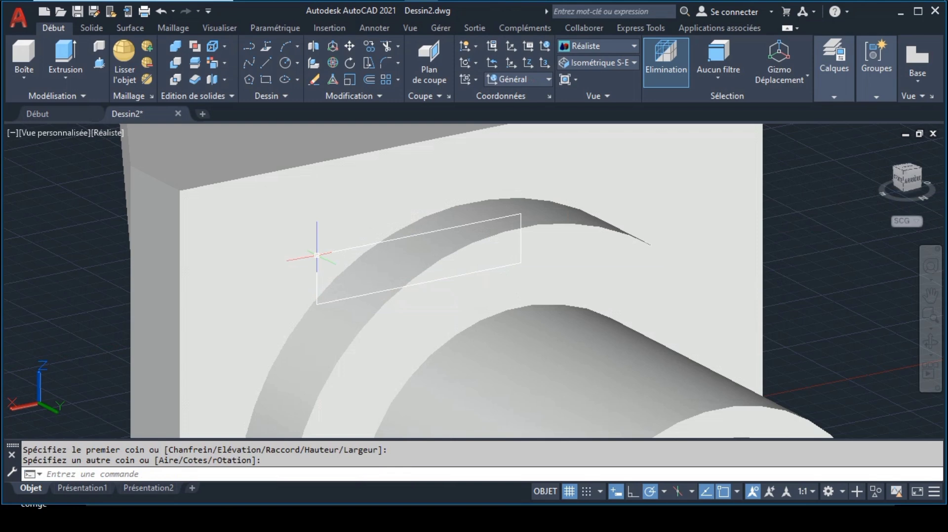
# Step: Stretch the rectangle's free short side outward, and move its lower edge's midpoint to the lower end of the 4-long line
pyautogui.click(317, 269)
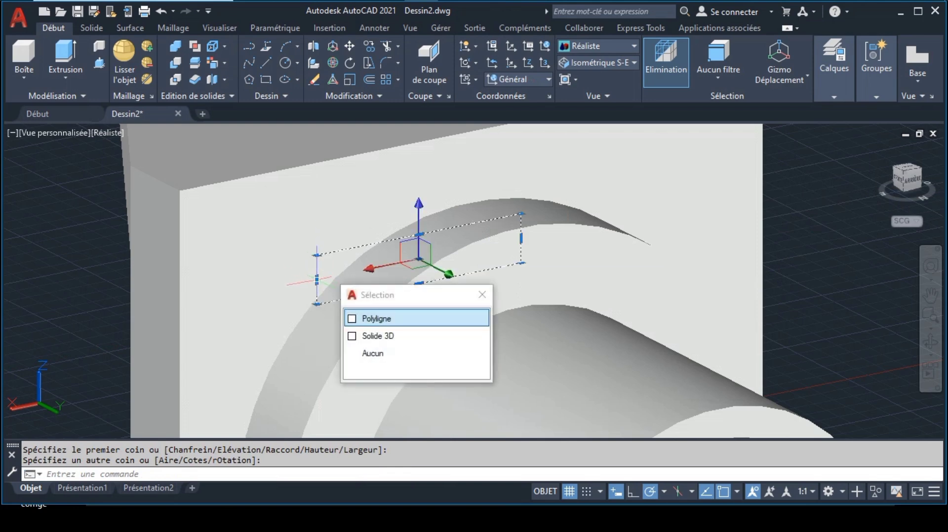
pyautogui.click(376, 319)
pyautogui.click(316, 280)
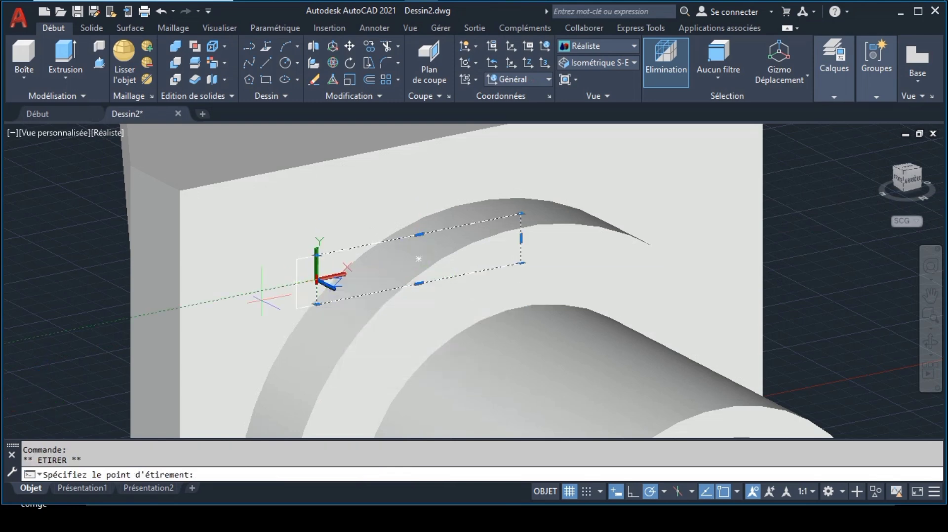
pyautogui.click(202, 302)
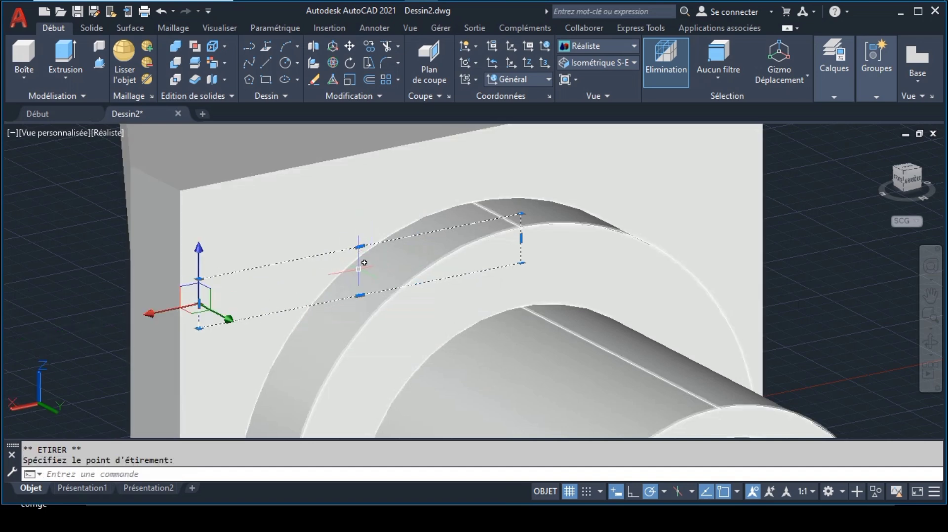
pyautogui.click(351, 44)
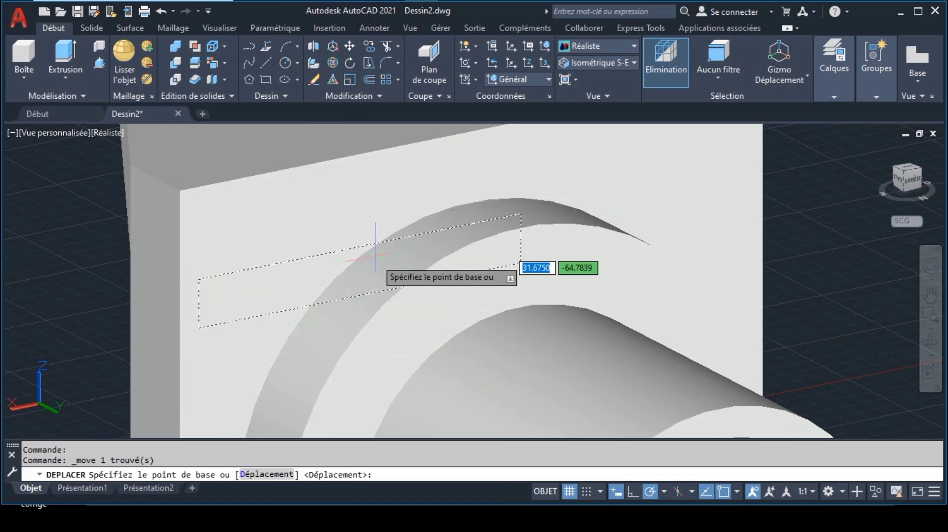
pyautogui.click(359, 294)
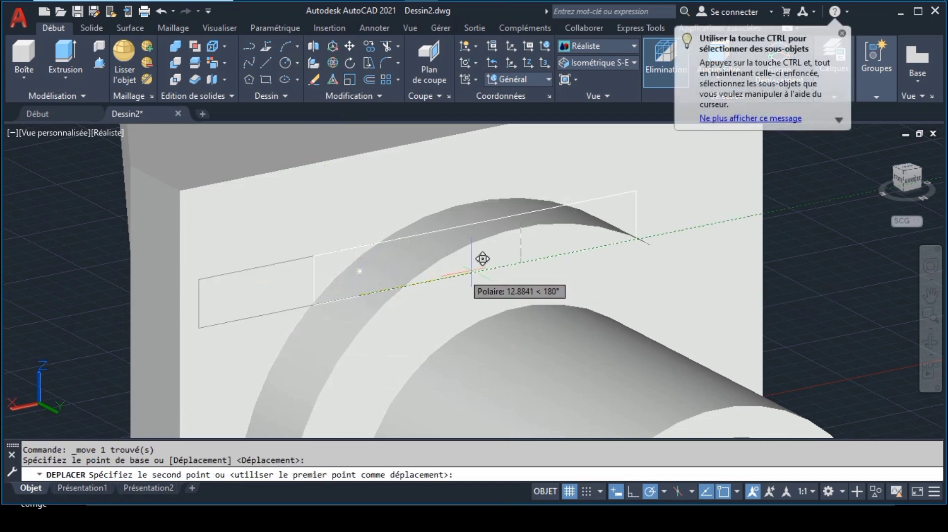
pyautogui.click(520, 262)
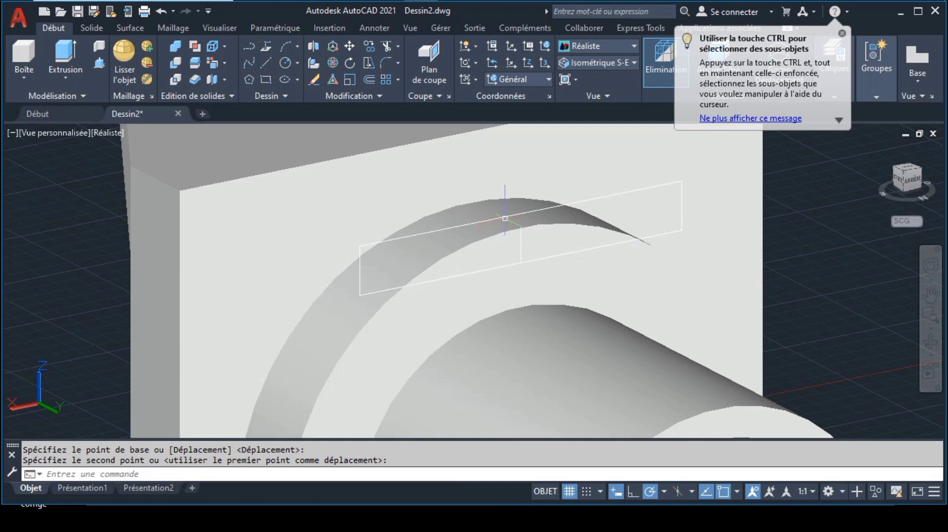
# Step: Extrude the rectangle 10 toward the bracket plate, through the flange's thickness
pyautogui.click(505, 216)
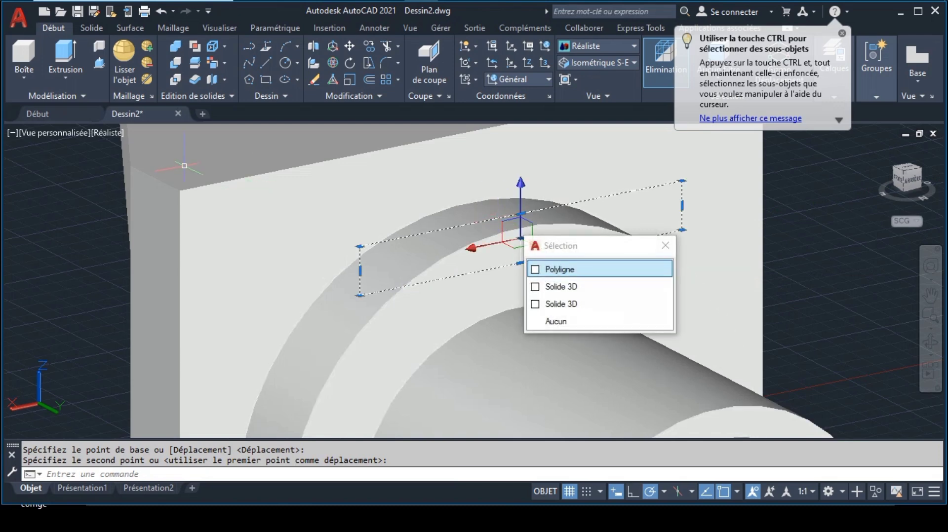
pyautogui.click(79, 59)
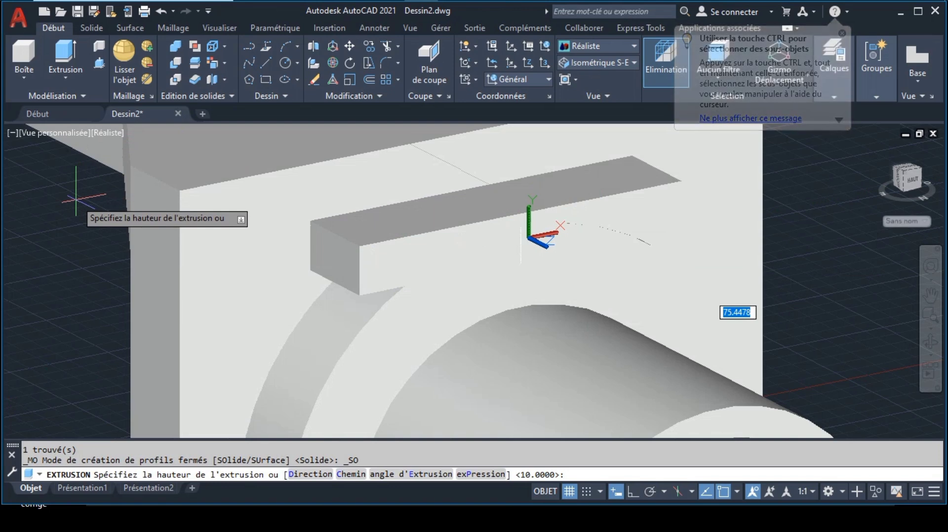
pyautogui.write('10')
pyautogui.press('Return')
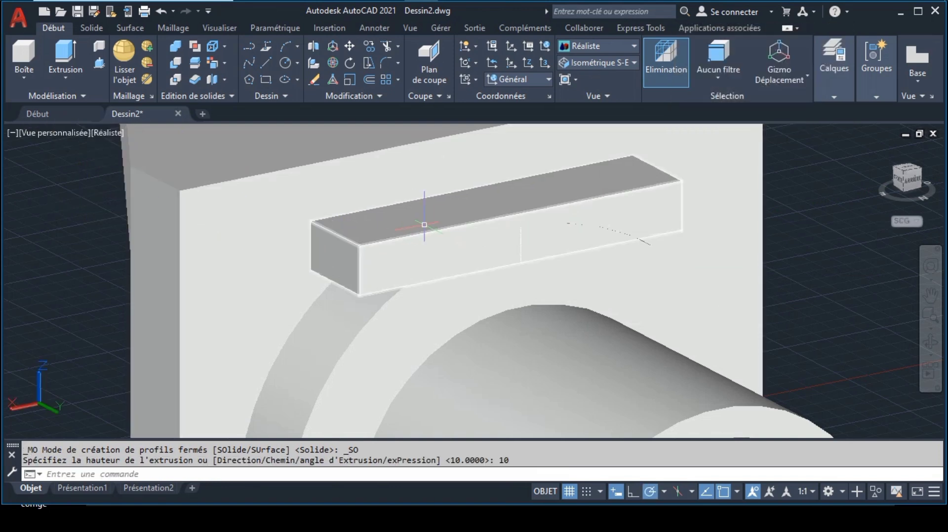
# Step: Mirror the extruded box in 3D across the XY plane through the flange's centre, keeping the source object
pyautogui.click(420, 229)
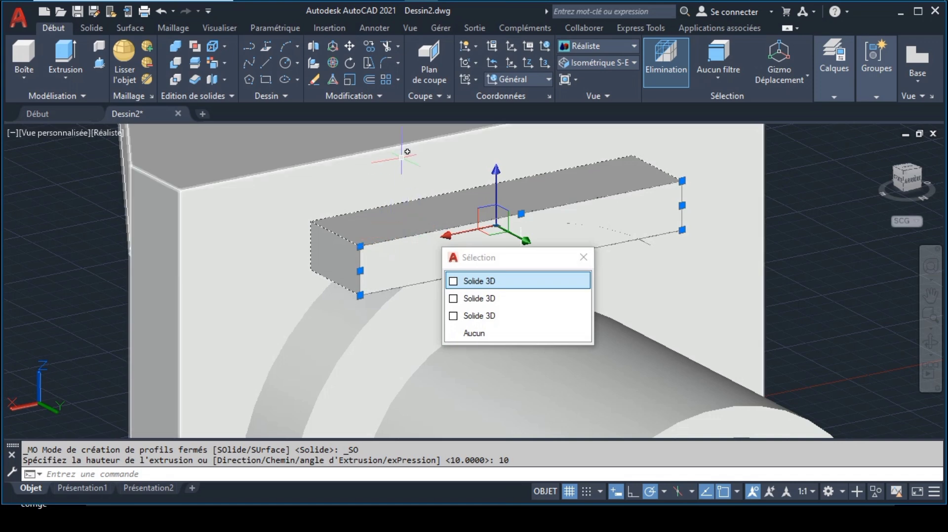
pyautogui.click(315, 47)
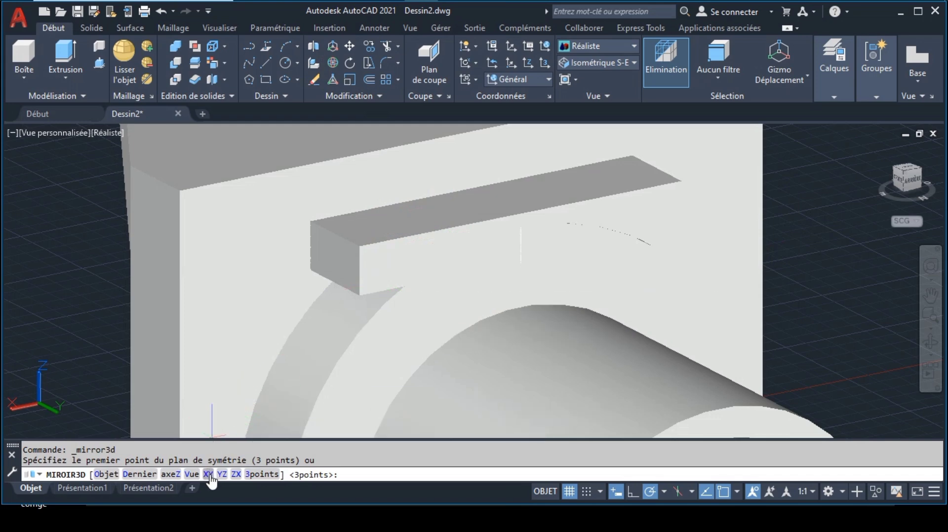
pyautogui.click(208, 475)
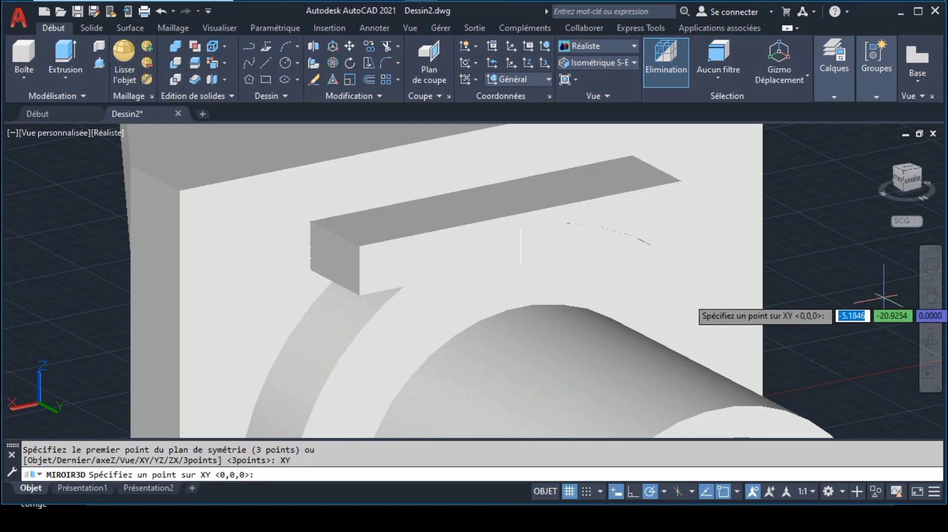
pyautogui.click(926, 331)
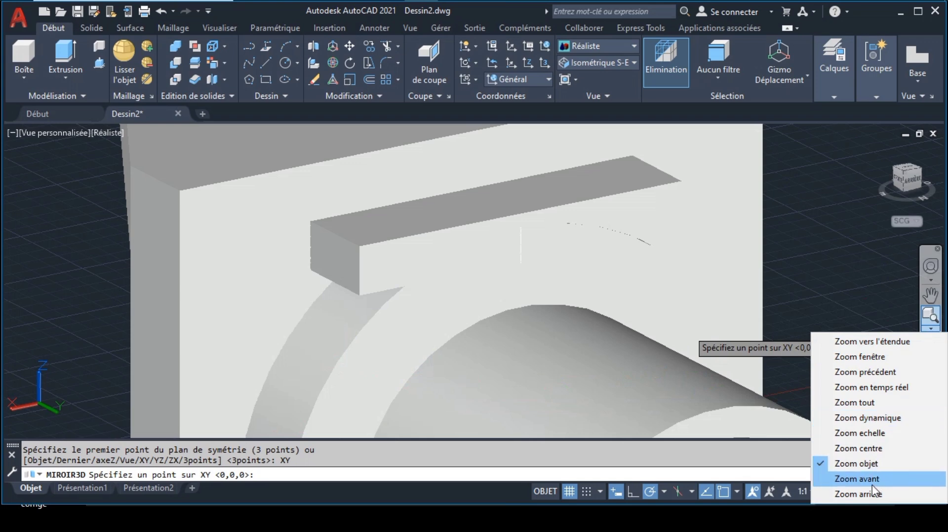
pyautogui.click(872, 493)
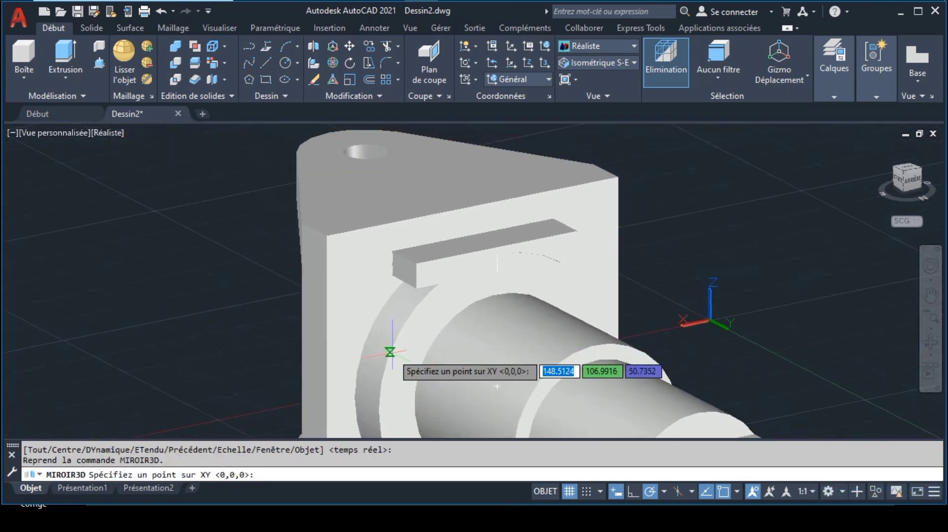
pyautogui.click(499, 386)
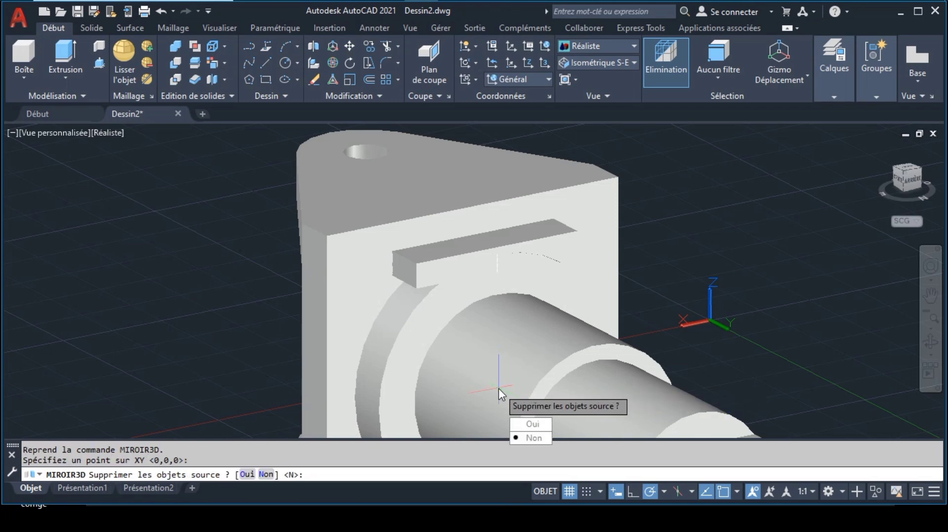
pyautogui.click(524, 438)
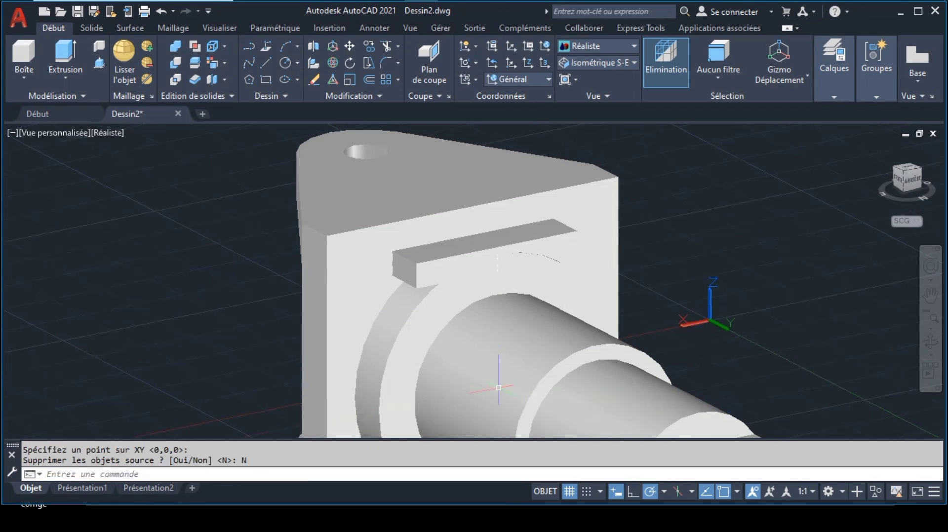
# Step: Subtract the upper and lower boxes from the stepped shaft to cut two opposite flats on its flange
pyautogui.click(931, 295)
pyautogui.moveTo(662, 316); pyautogui.dragTo(653, 220)
pyautogui.press('Escape')
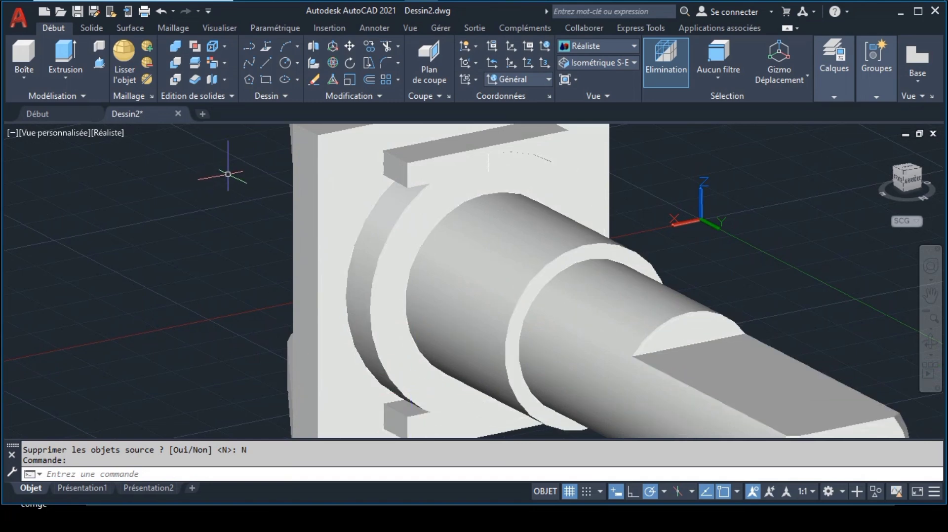
pyautogui.click(174, 62)
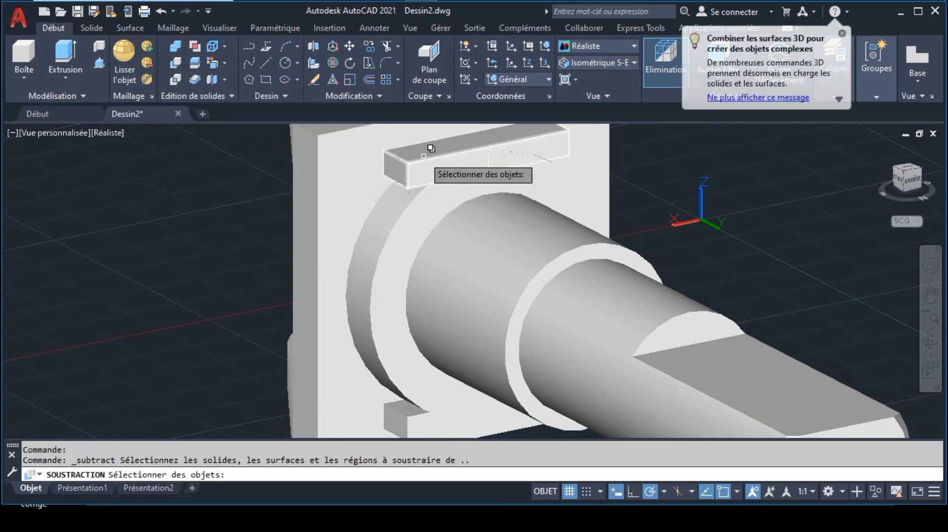
pyautogui.click(408, 232)
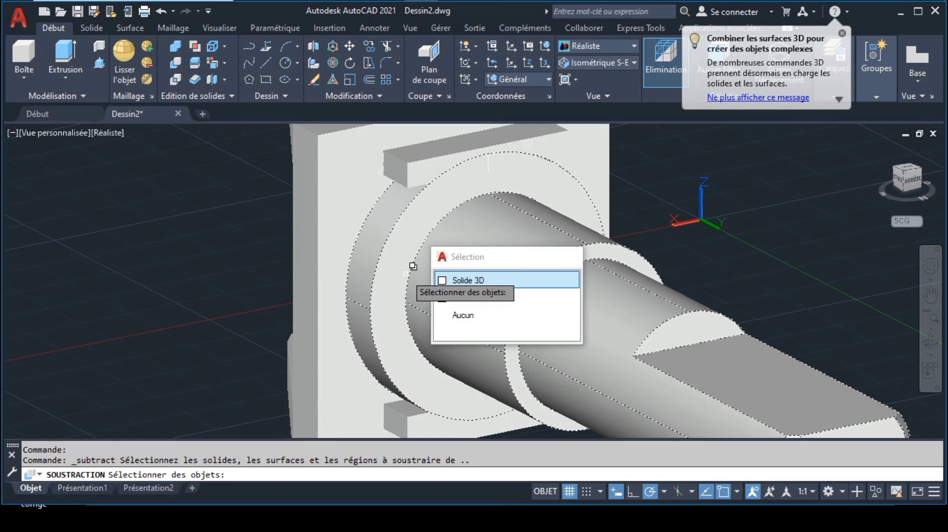
pyautogui.press('Return')
pyautogui.press('Return')
pyautogui.click(429, 160)
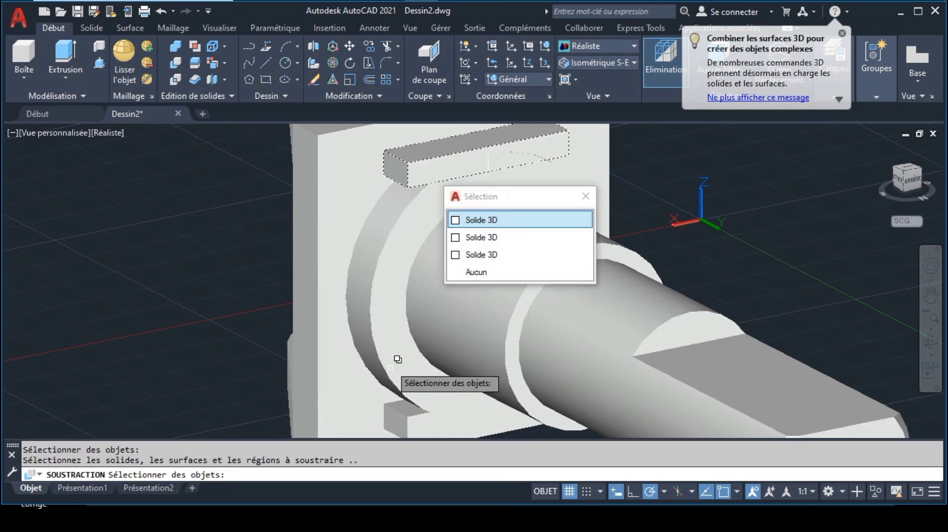
pyautogui.click(403, 416)
pyautogui.press('Return')
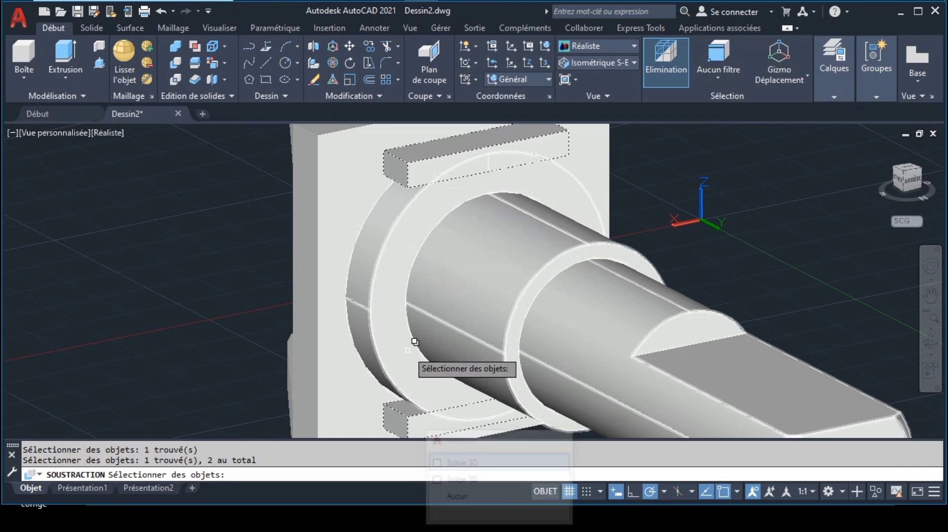
pyautogui.press('Return')
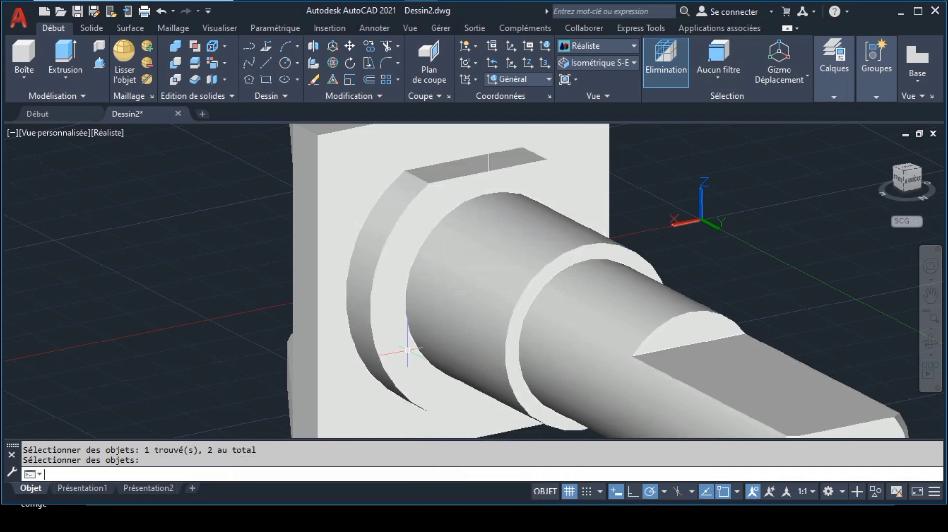
# Step: Erase the leftover 4-long vertical construction line at the flange's upper flat
pyautogui.click(490, 166)
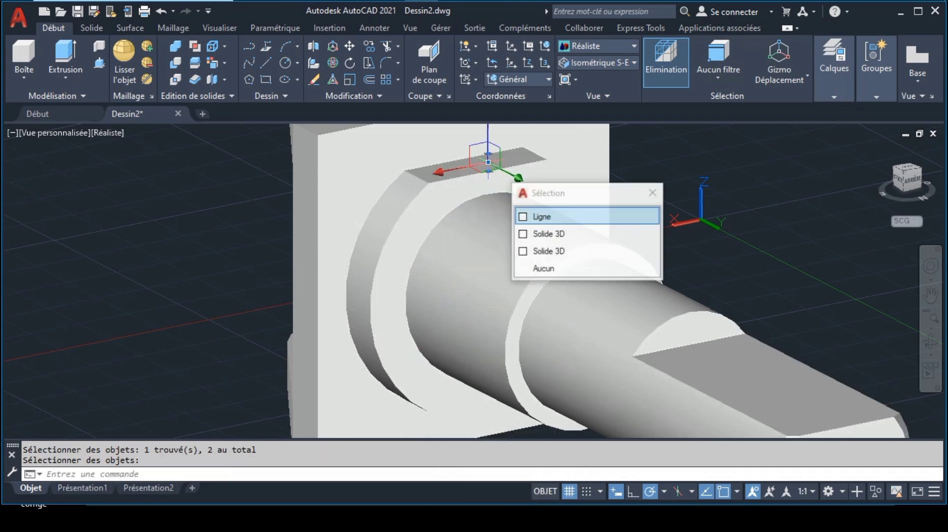
pyautogui.click(314, 82)
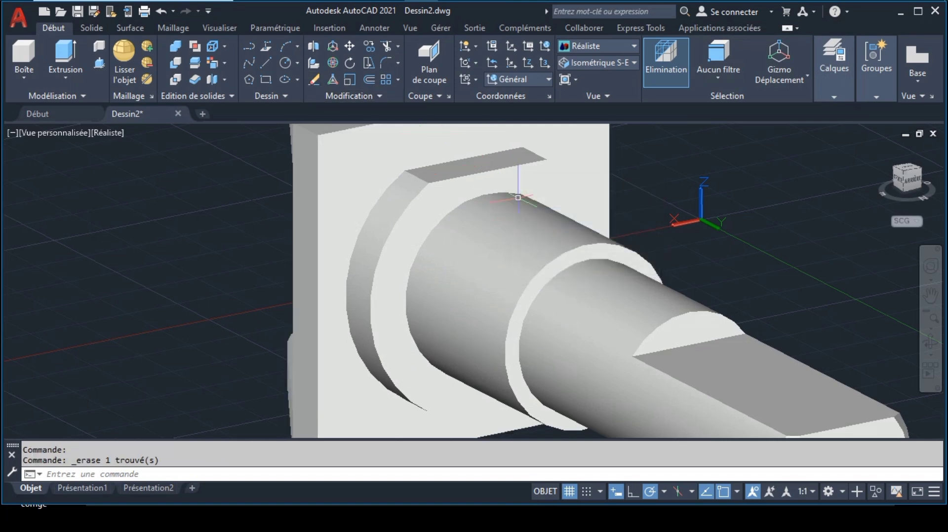
pyautogui.click(934, 355)
pyautogui.click(878, 398)
pyautogui.moveTo(878, 398); pyautogui.dragTo(557, 360)
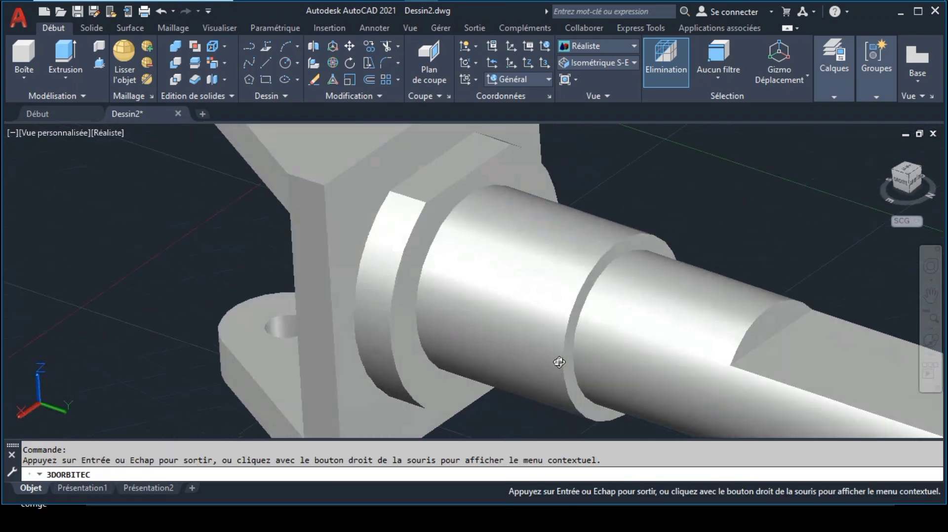